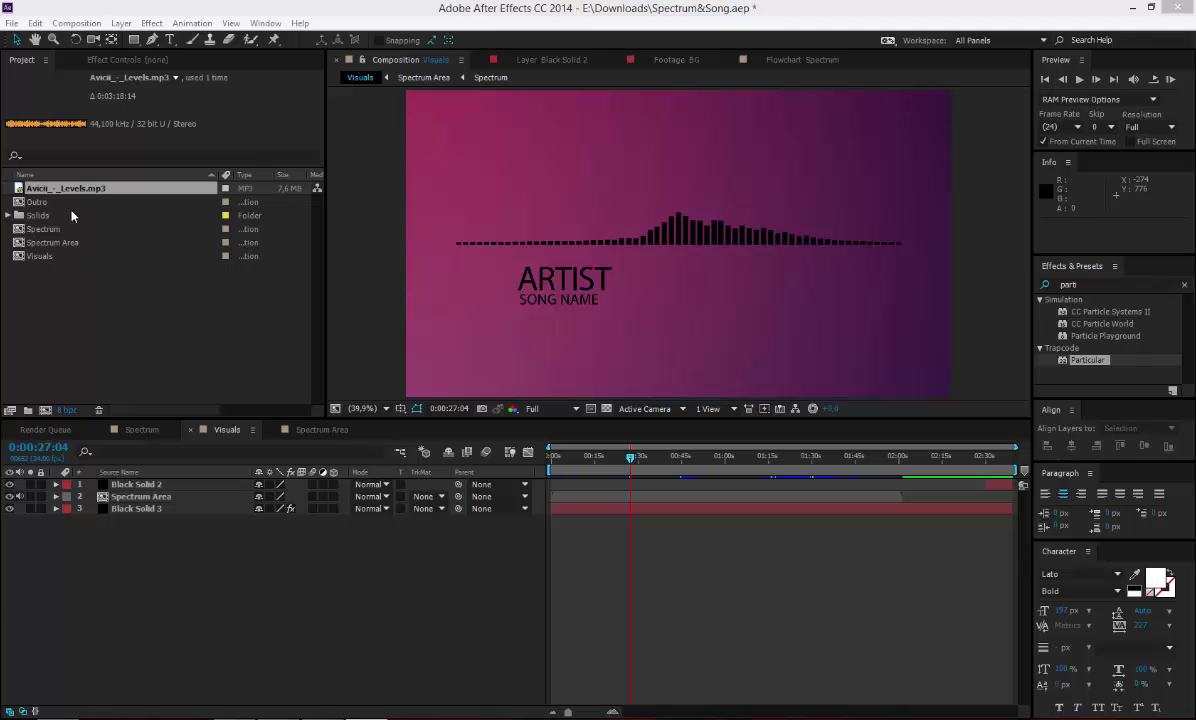
click(71, 215)
click(8, 215)
click(8, 215)
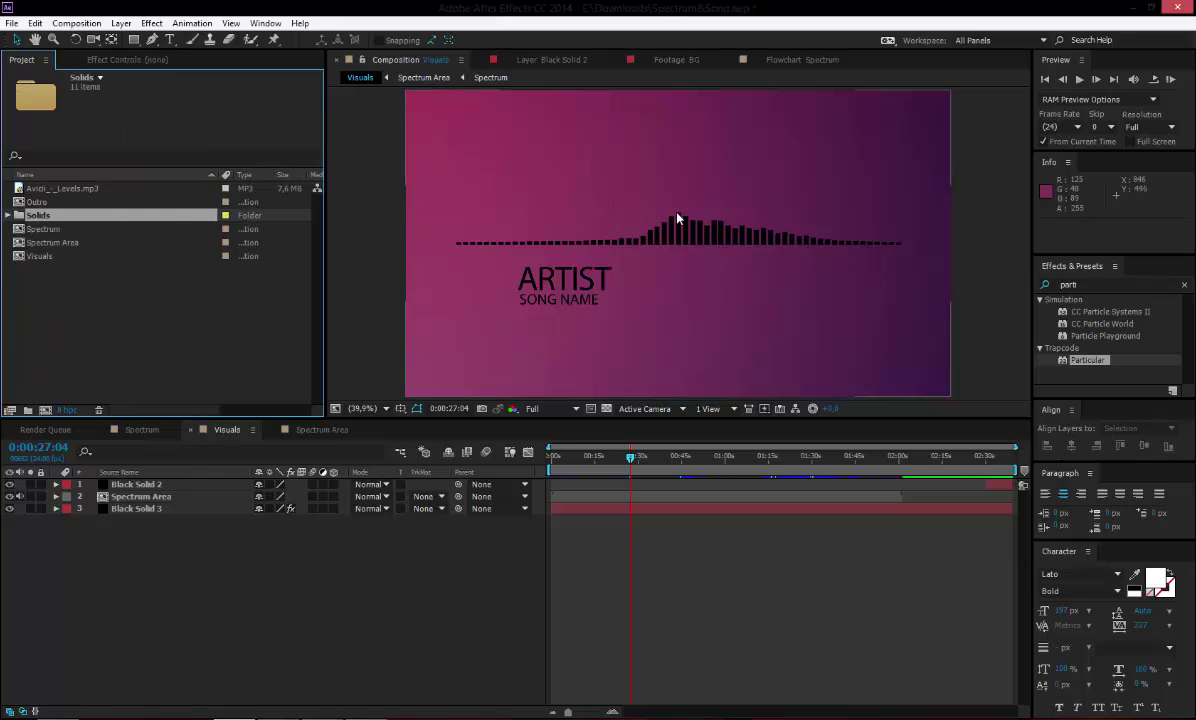
Step: Draw a narrow black vertical rectangle as a new shape layer beside the start of the spectrum line in the Visuals composition
drag(132, 45, 165, 52)
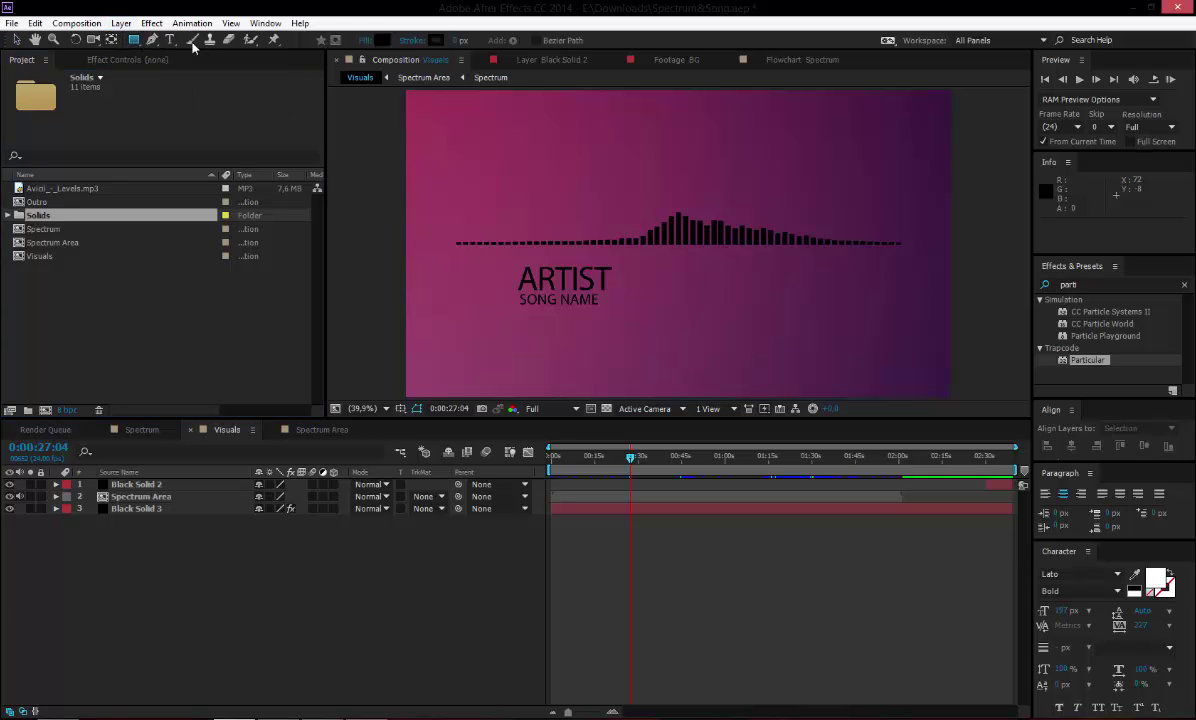
mouse_move(426, 162)
mouse_down()
mouse_move(461, 262)
mouse_move(453, 325)
mouse_move(438, 324)
mouse_move(432, 248)
mouse_up()
click(180, 484)
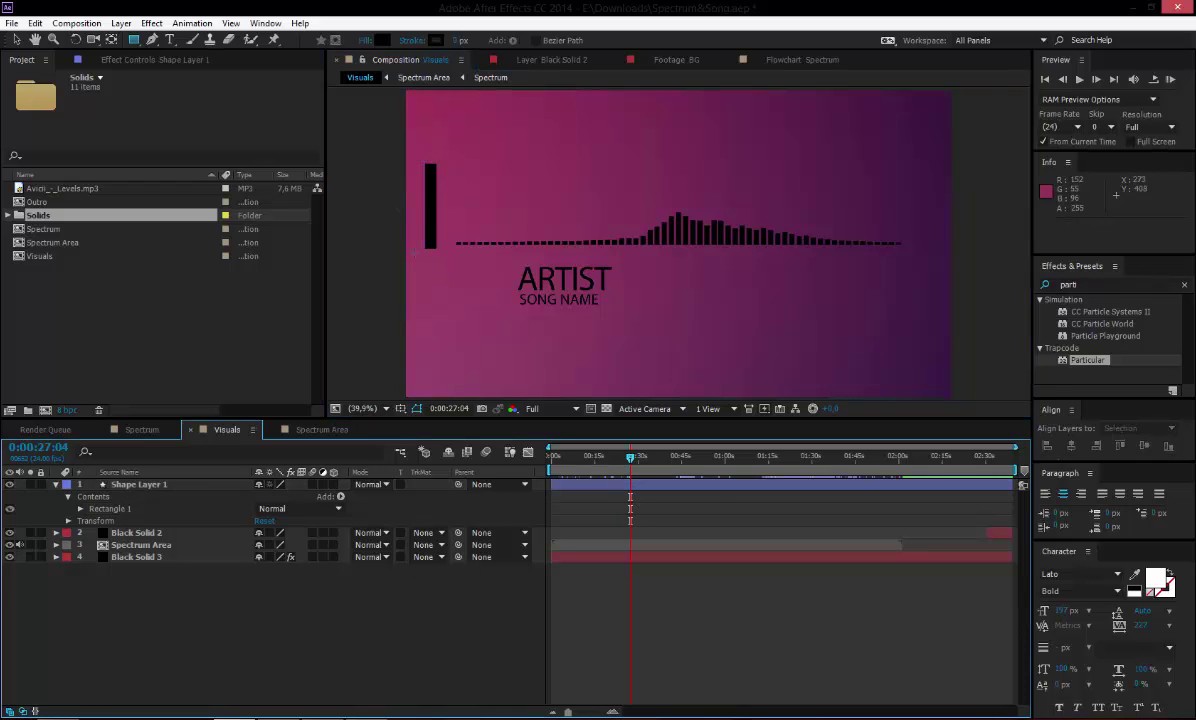
Step: Find the Linear Wipe effect, apply it to Shape Layer 1 and set its Wipe Angle to 180°
click(1084, 380)
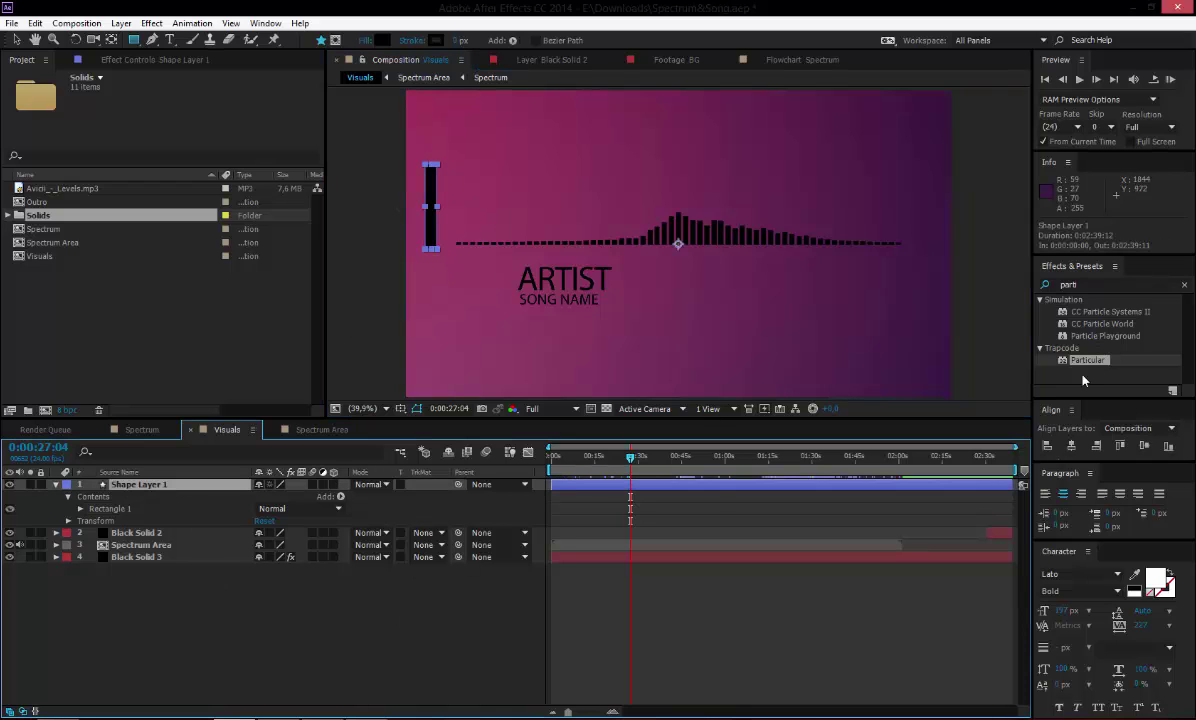
click(1082, 284)
text(linear)
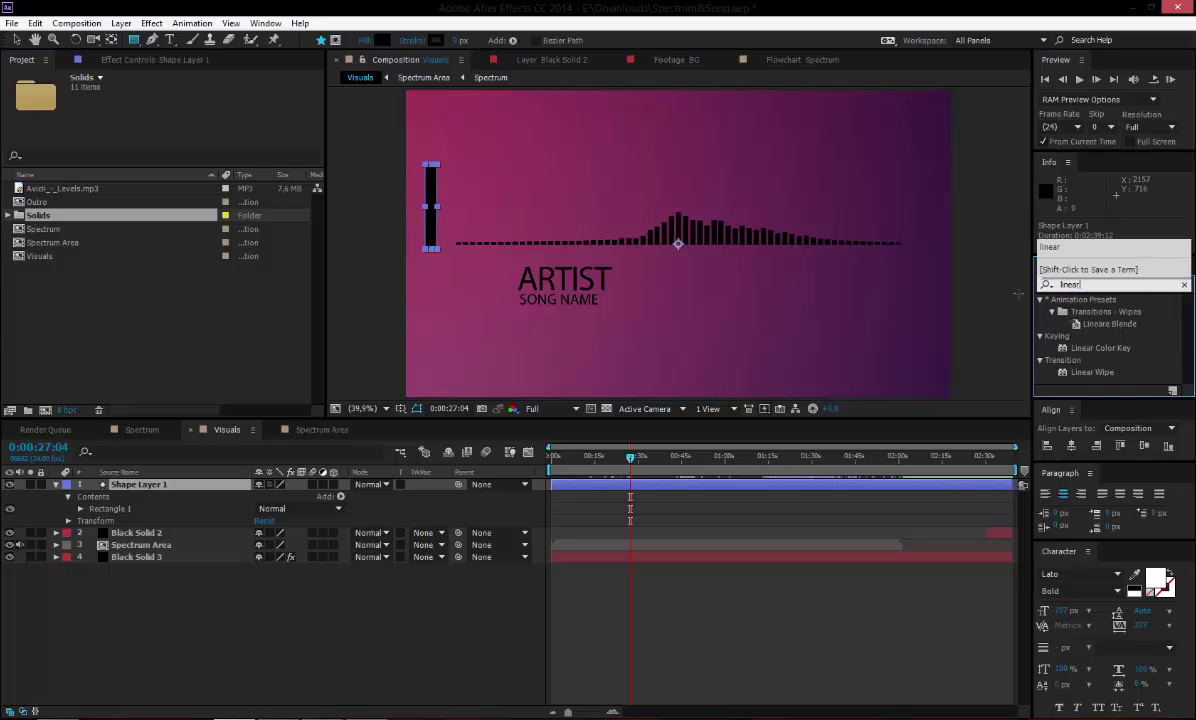
drag(1092, 372, 126, 482)
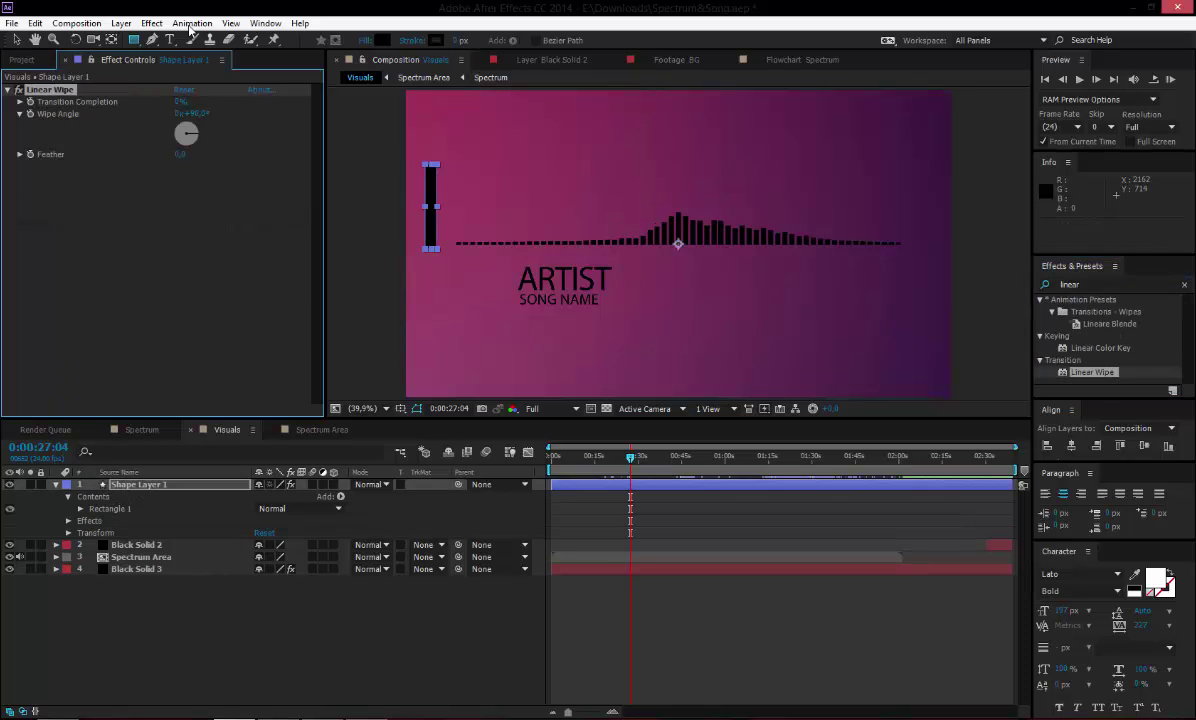
click(195, 114)
key(Return)
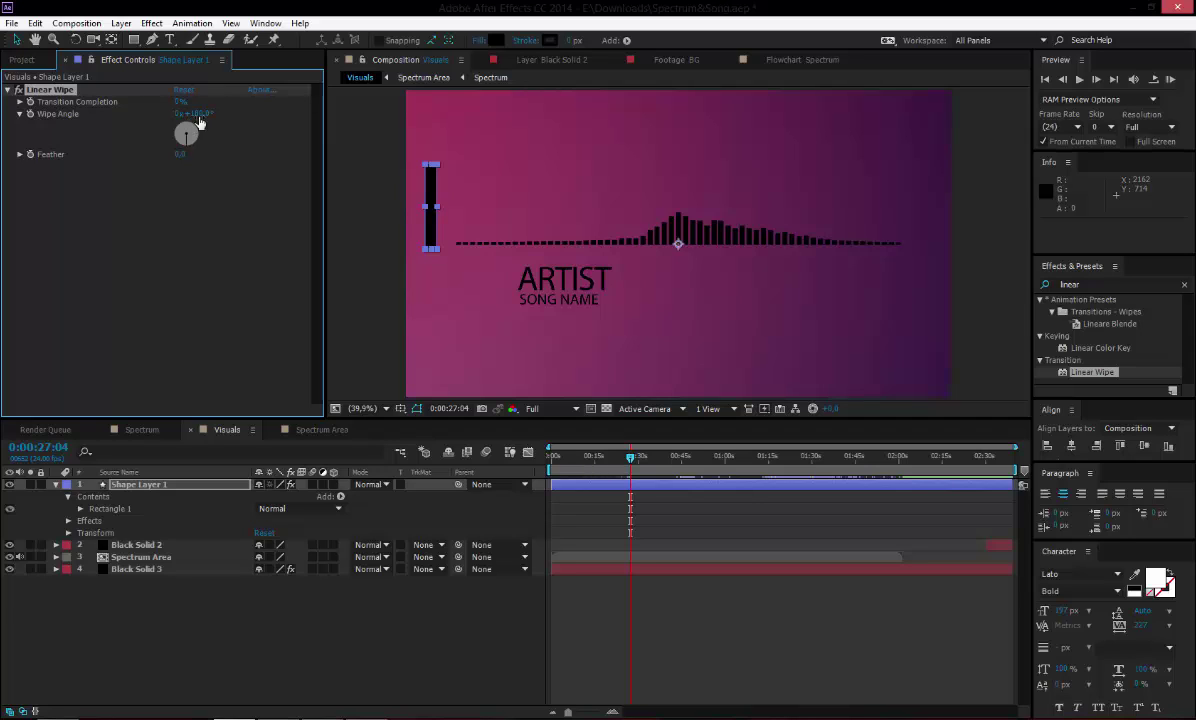
Step: Delete the Linear Wipe effect and the rectangle's shape layer from the Visuals composition
drag(180, 110, 199, 110)
mouse_move(195, 107)
mouse_down()
mouse_move(212, 106)
mouse_move(187, 102)
mouse_up()
key(Delete)
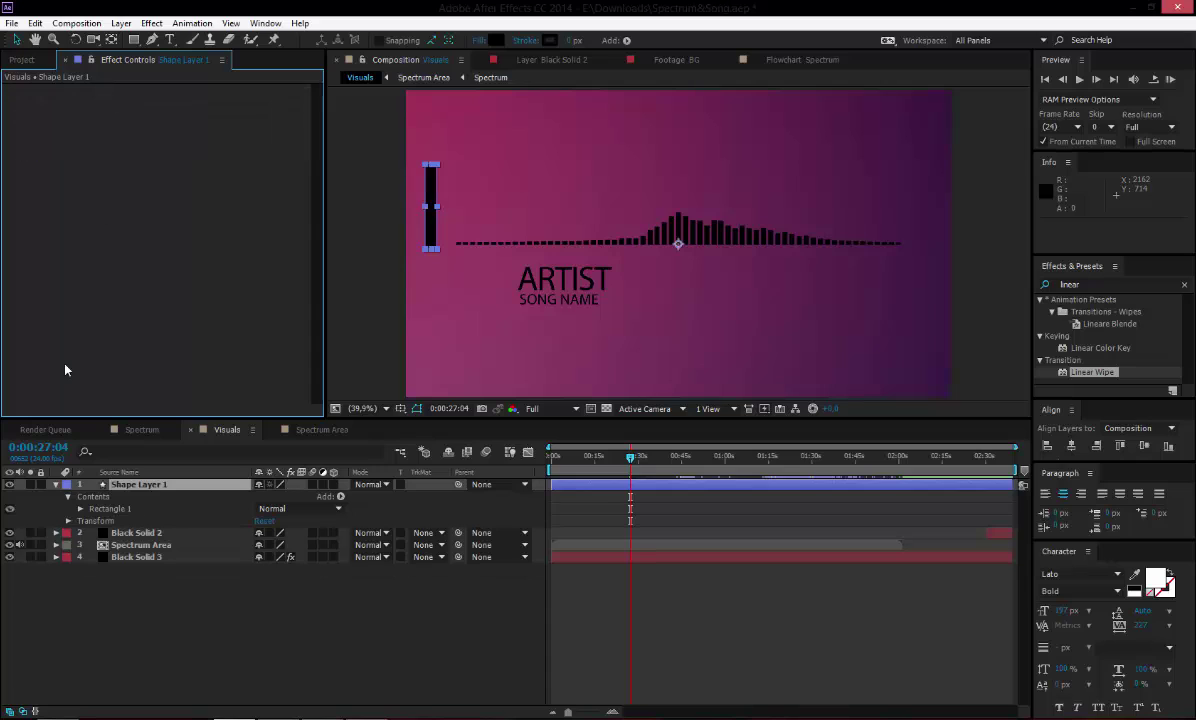
key(Delete)
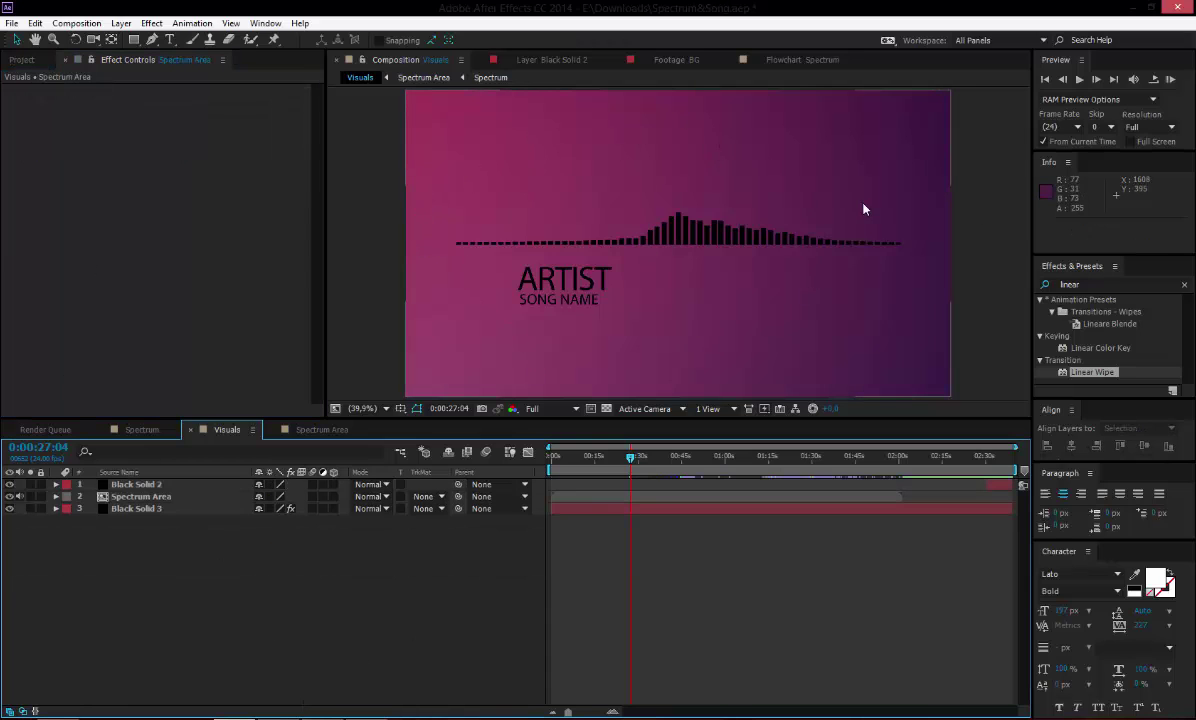
Step: Open the Spectrum composition through Spectrum Area, examine the Sound Keys settings of Soundkeys 16, and return to the Visuals composition
click(300, 429)
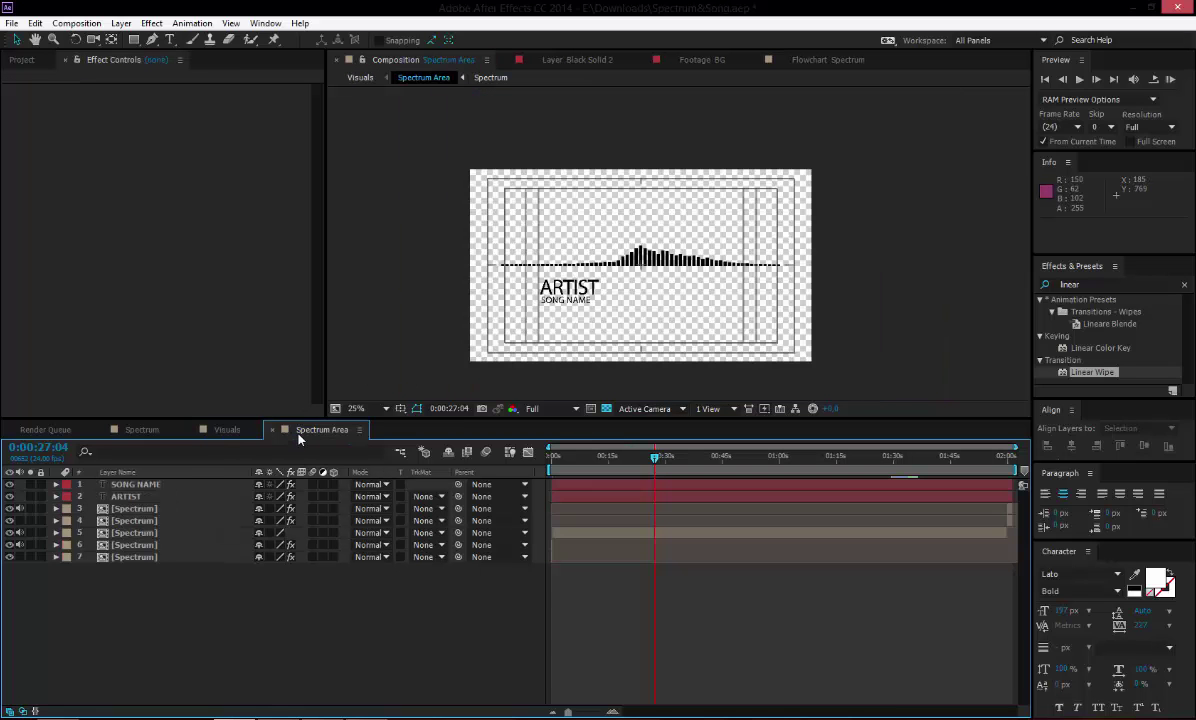
double_click(117, 514)
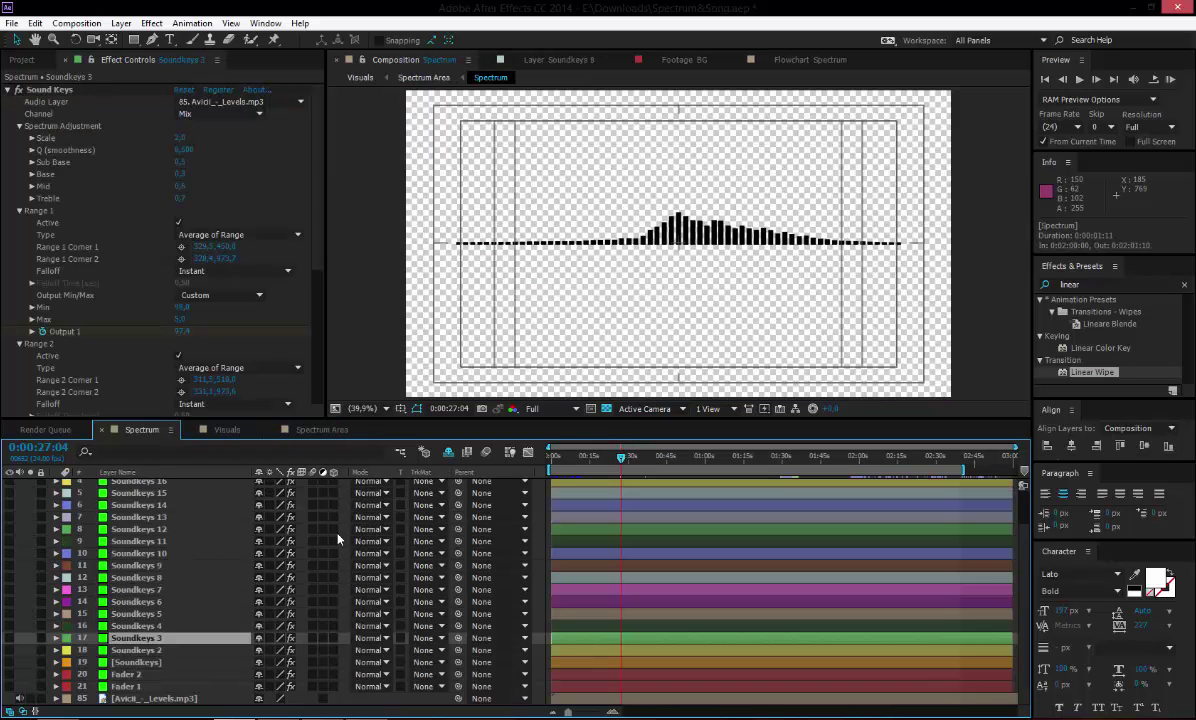
scroll(225, 550, up, 3)
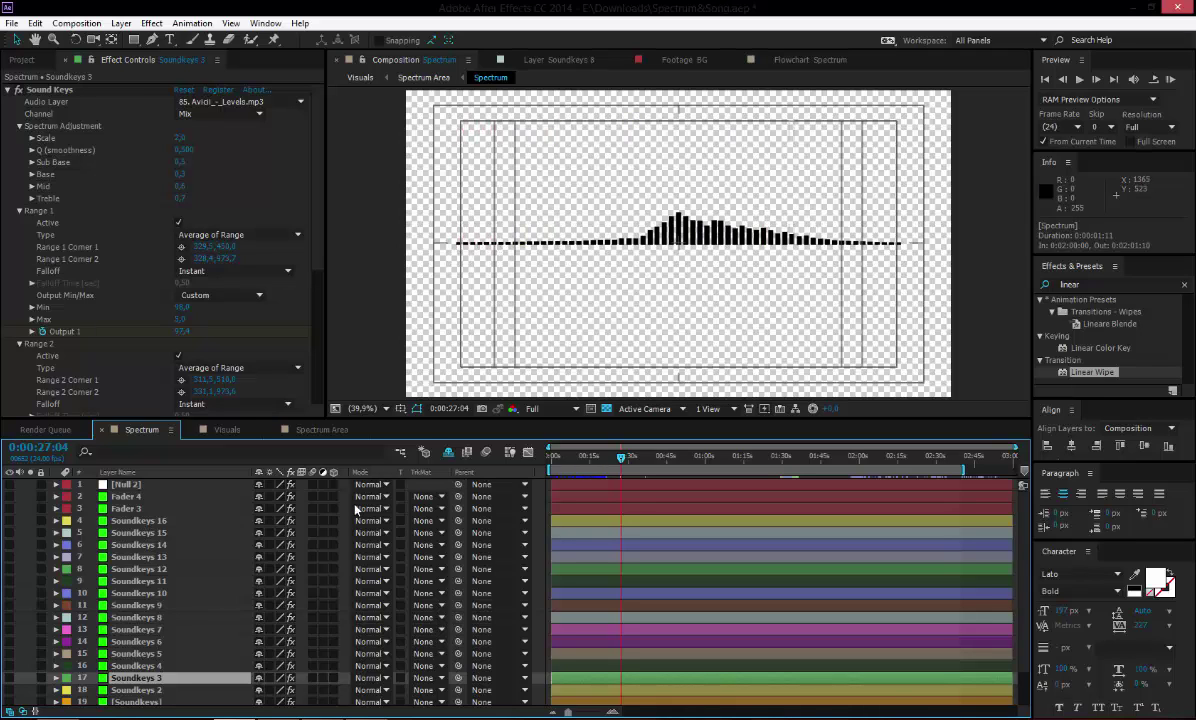
click(145, 520)
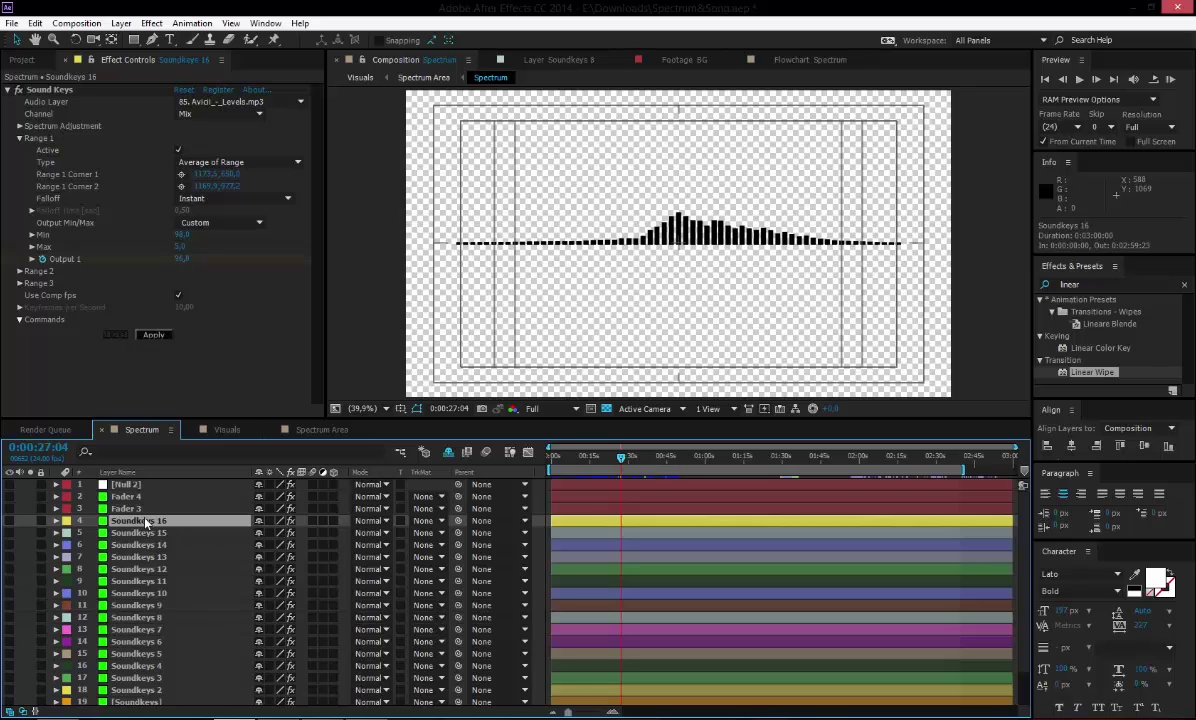
click(226, 430)
click(141, 430)
click(226, 430)
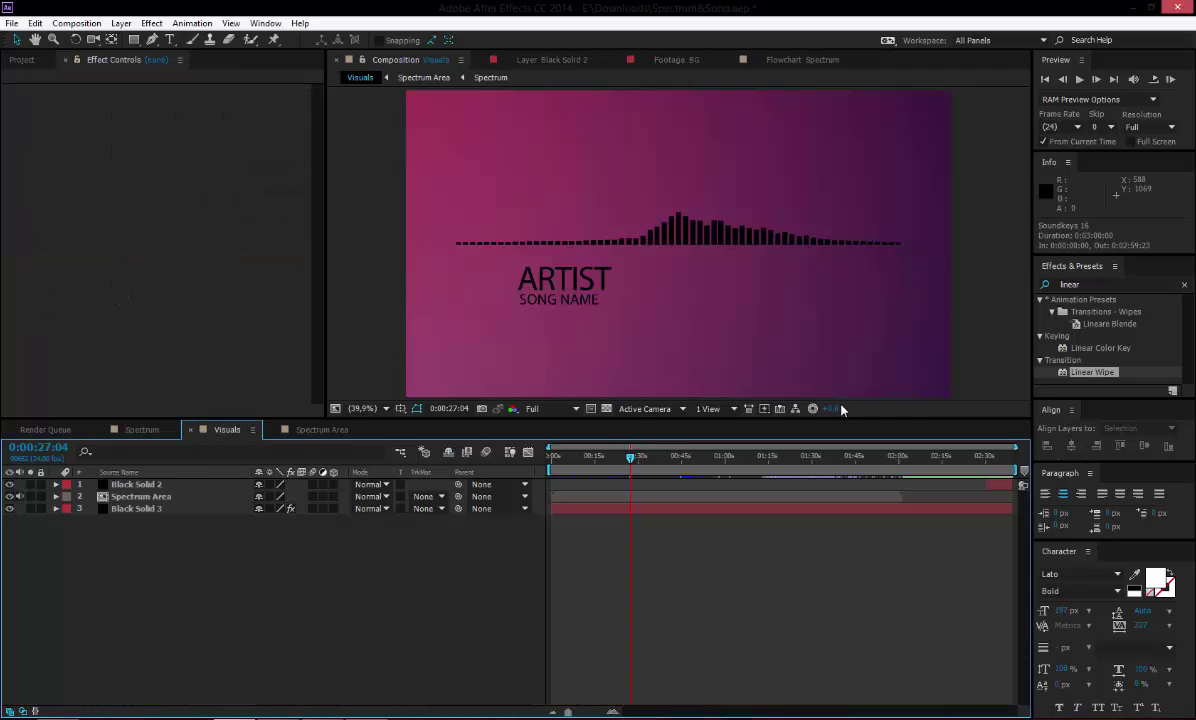
Step: Search the effects for "sound" and select the Trapcode Sound Keys effect
click(1033, 290)
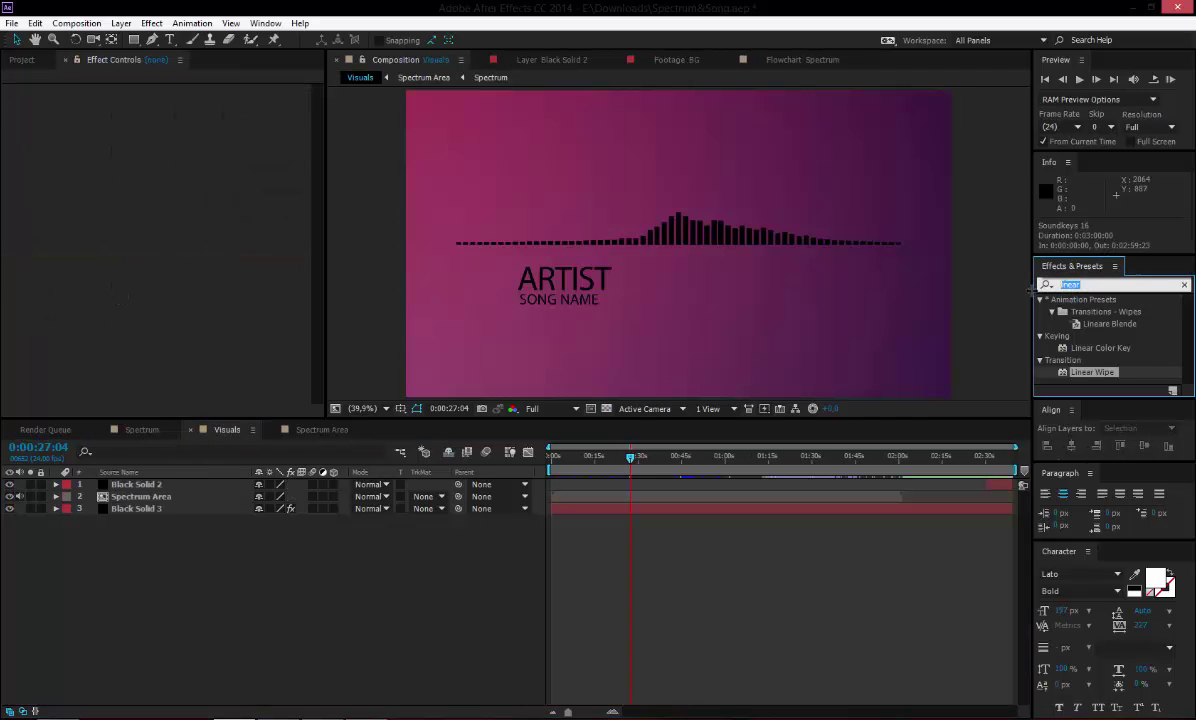
text(sound)
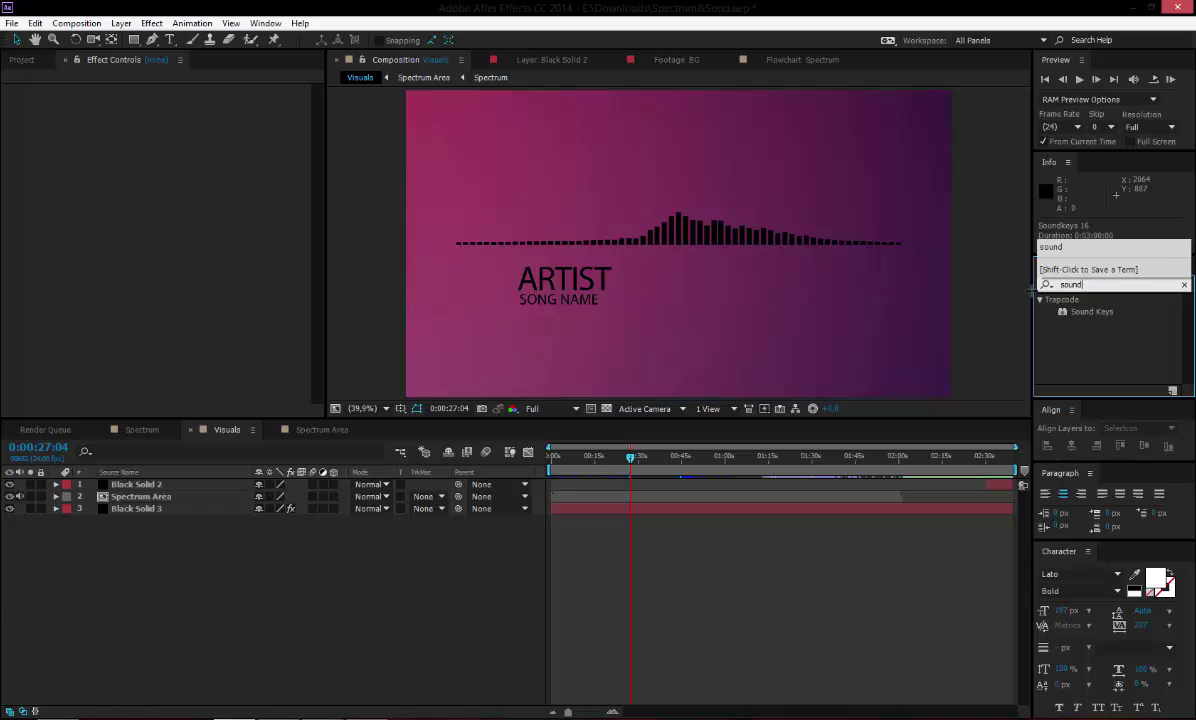
click(1091, 314)
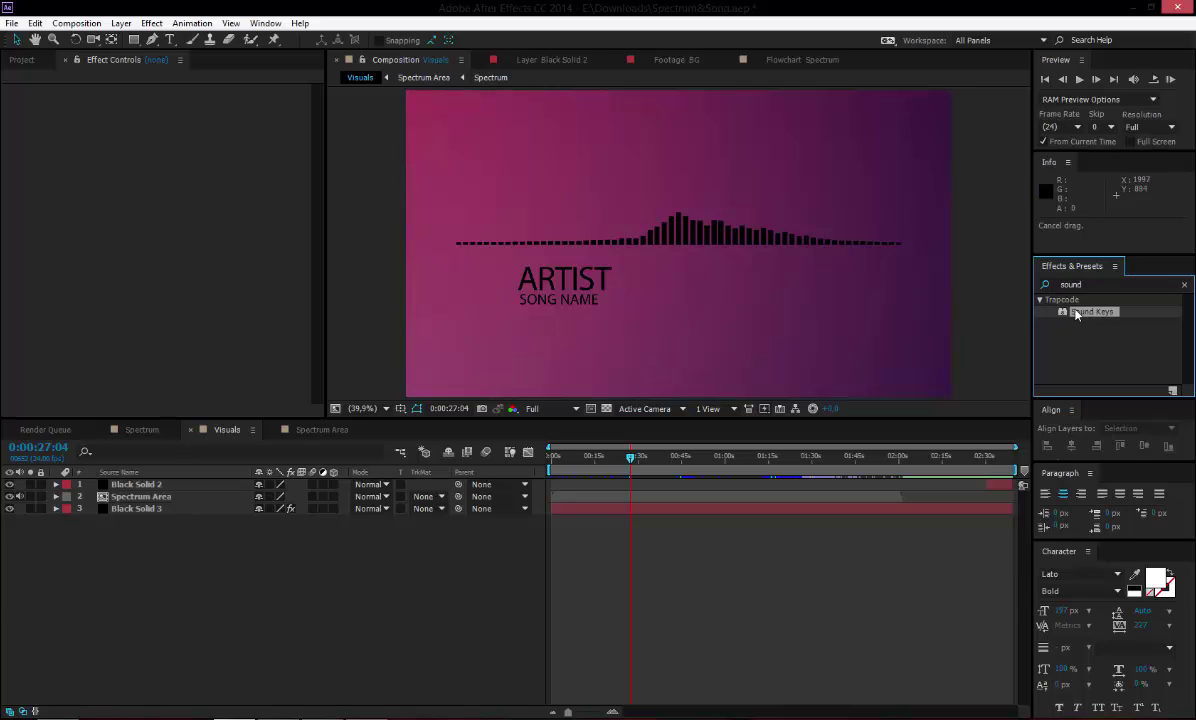
click(150, 485)
click(154, 145)
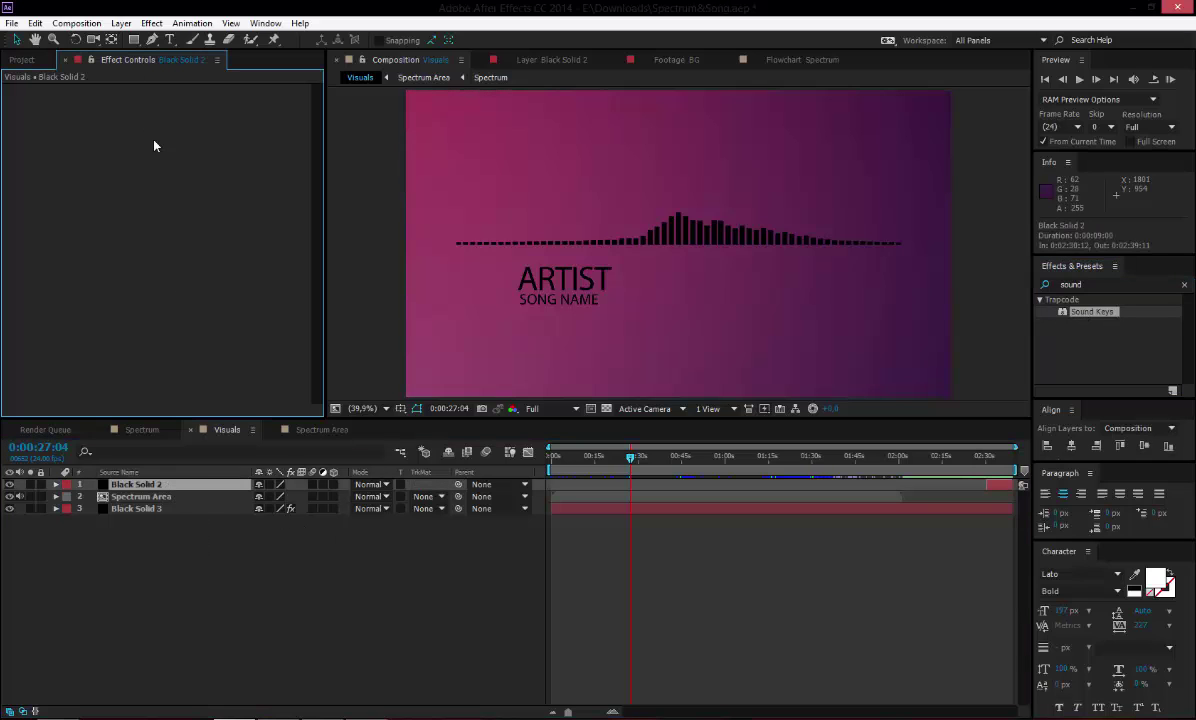
click(133, 39)
drag(429, 146, 480, 300)
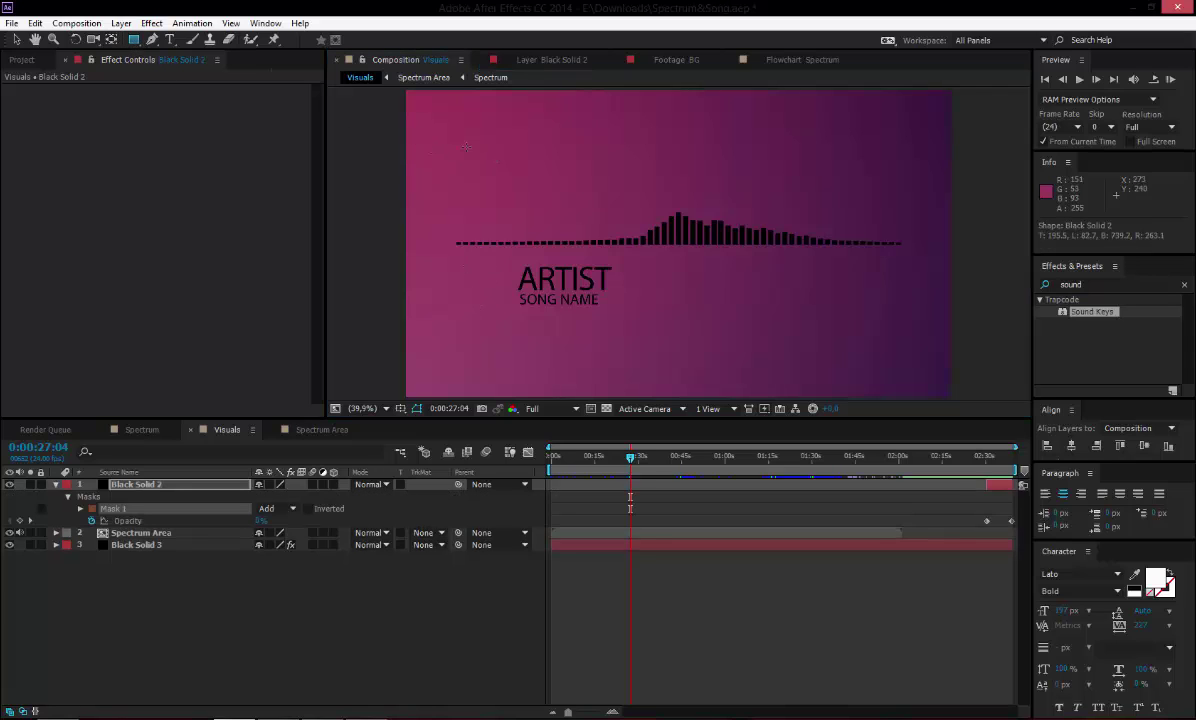
drag(456, 165, 152, 456)
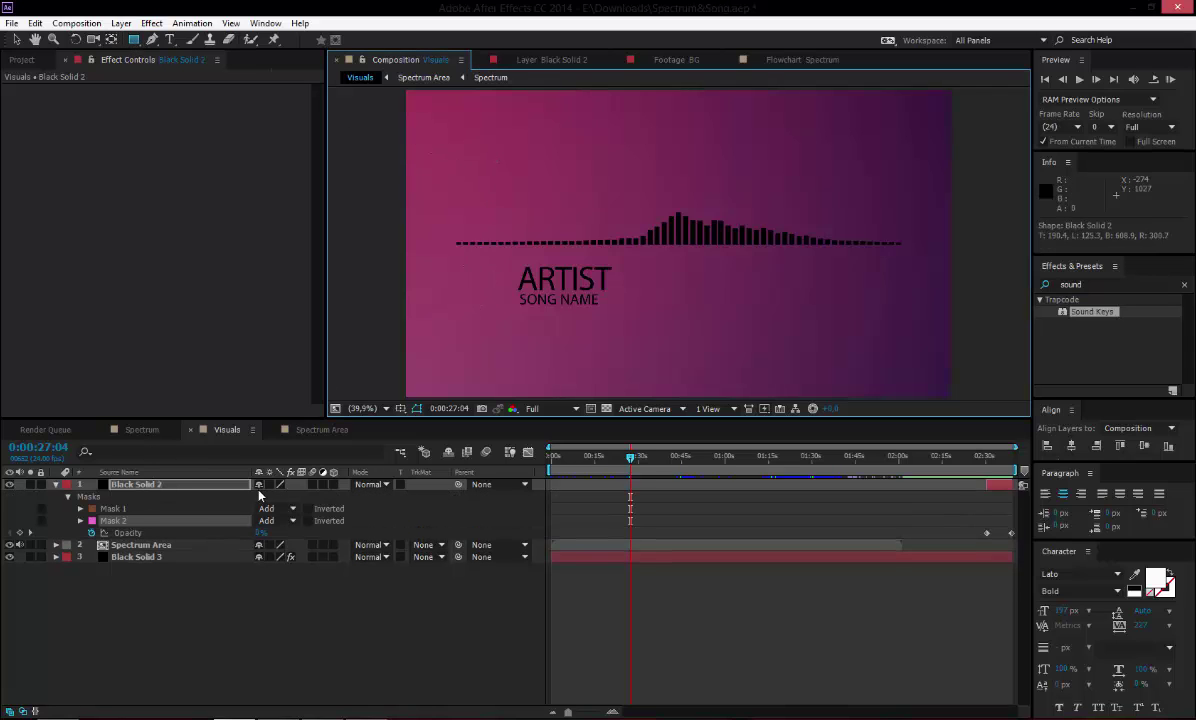
key(ctrl+z)
key(ctrl+z)
click(256, 549)
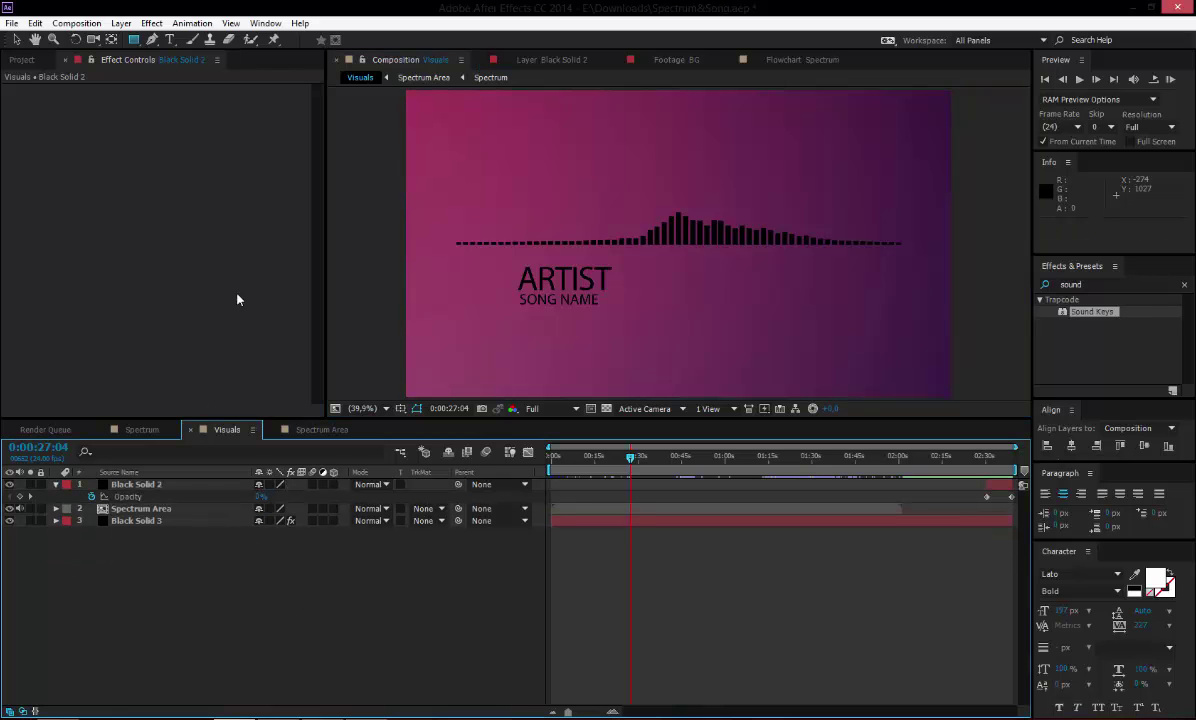
Step: Draw a tall black vertical rectangle as a new shape layer, crossing the spectrum line just before the ARTIST text
click(133, 39)
mouse_move(490, 170)
mouse_down()
mouse_move(566, 331)
mouse_move(514, 323)
mouse_up()
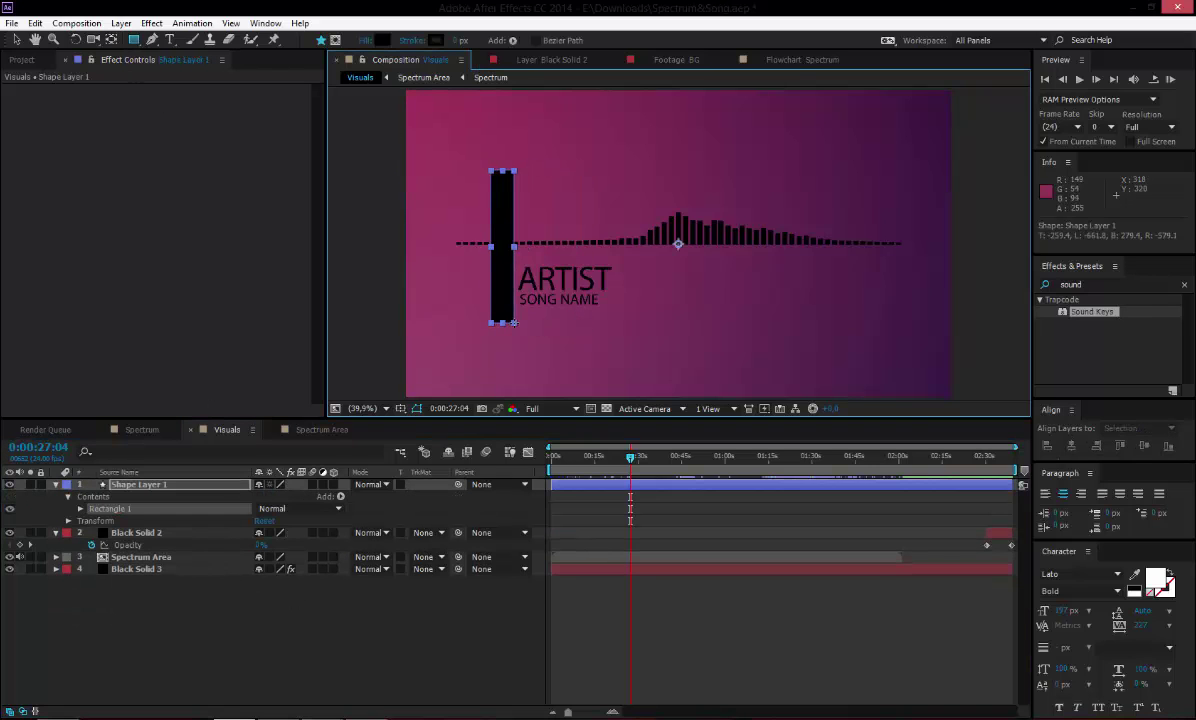
click(635, 516)
Step: Create a new adjustment layer in Visuals, apply Sound Keys to it and hide the layer
right_click(398, 479)
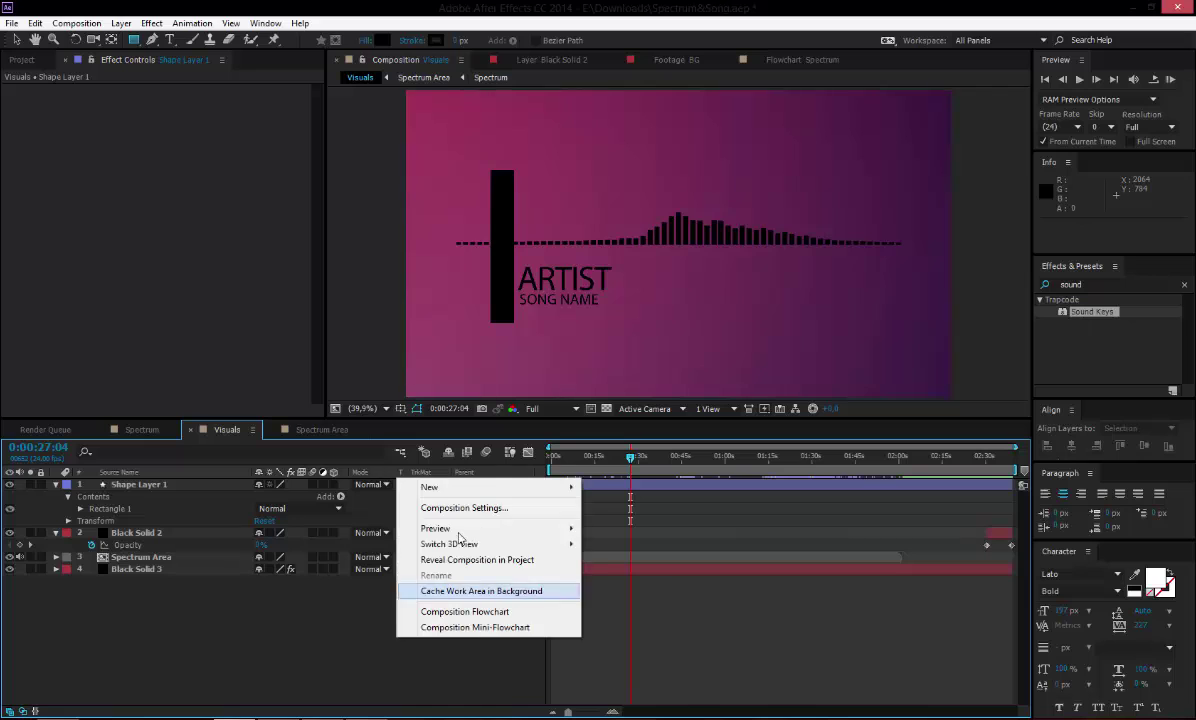
mouse_move(480, 487)
click(636, 603)
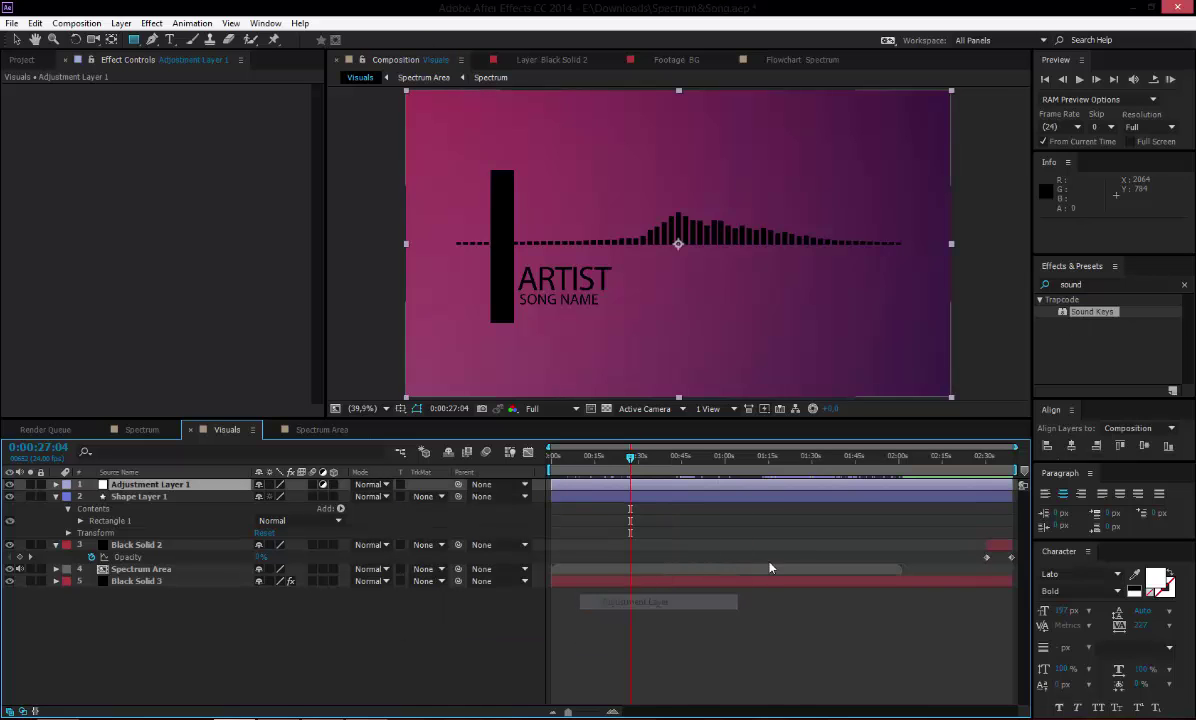
double_click(1092, 312)
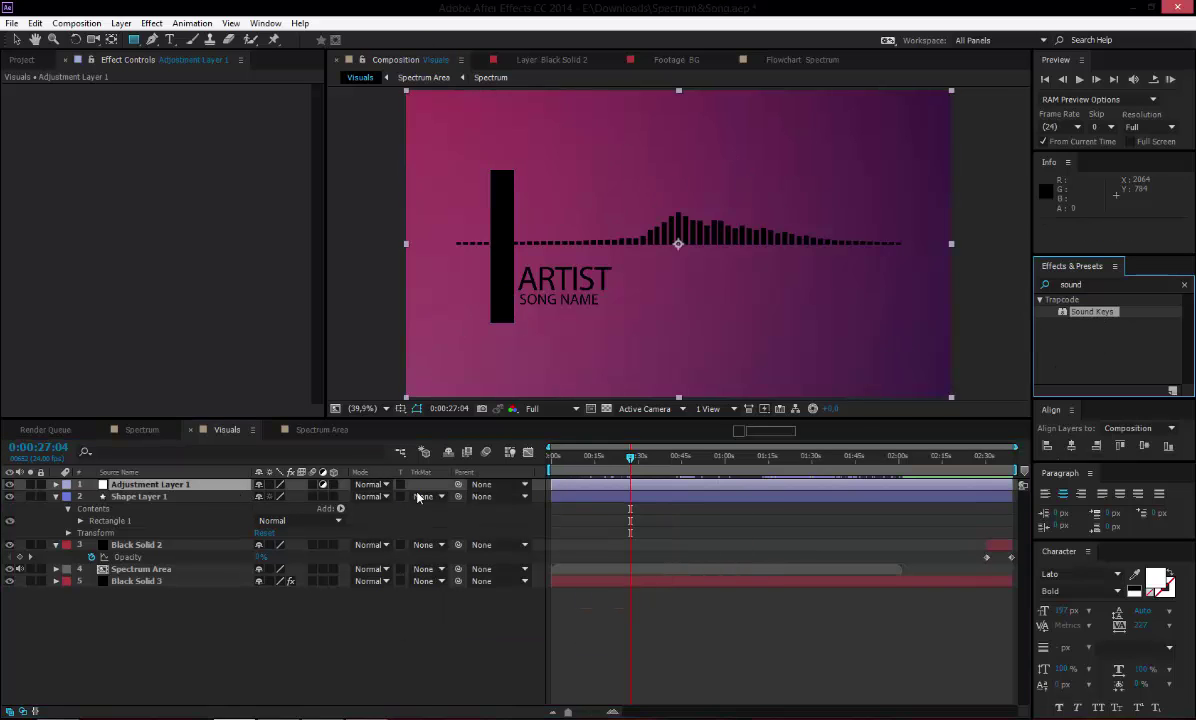
click(9, 485)
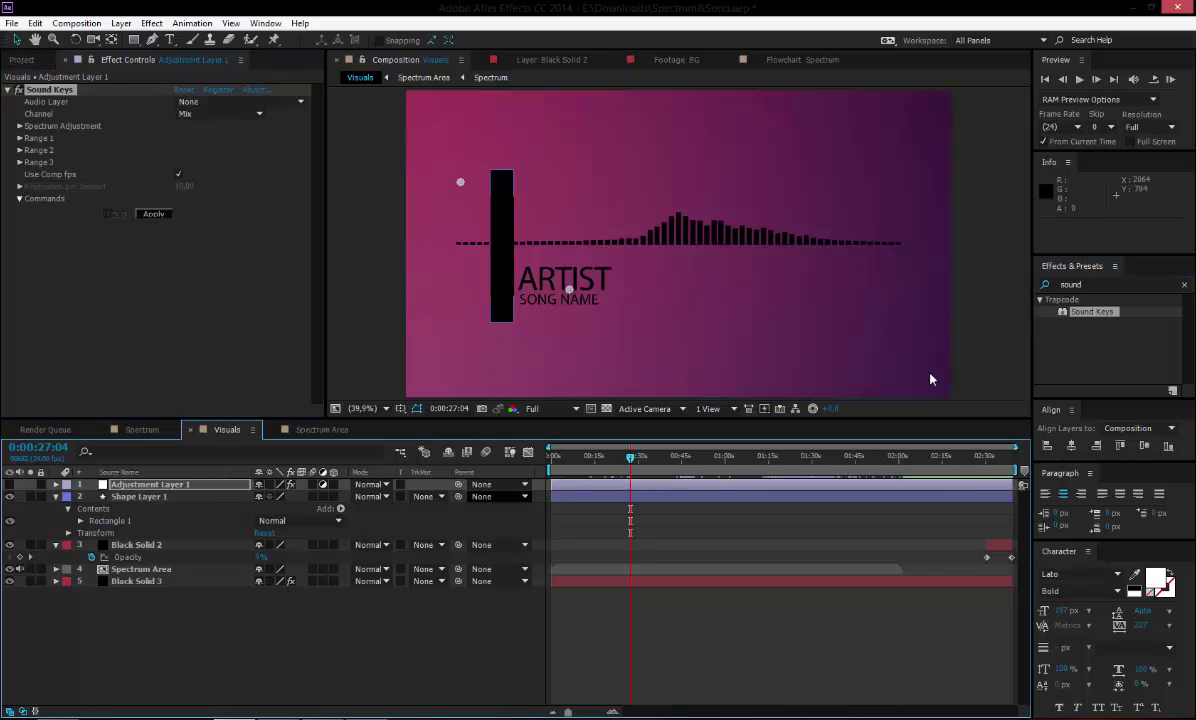
Step: Search the effects for "linea" and apply Linear Wipe to the rectangle's Shape Layer 1
click(1060, 284)
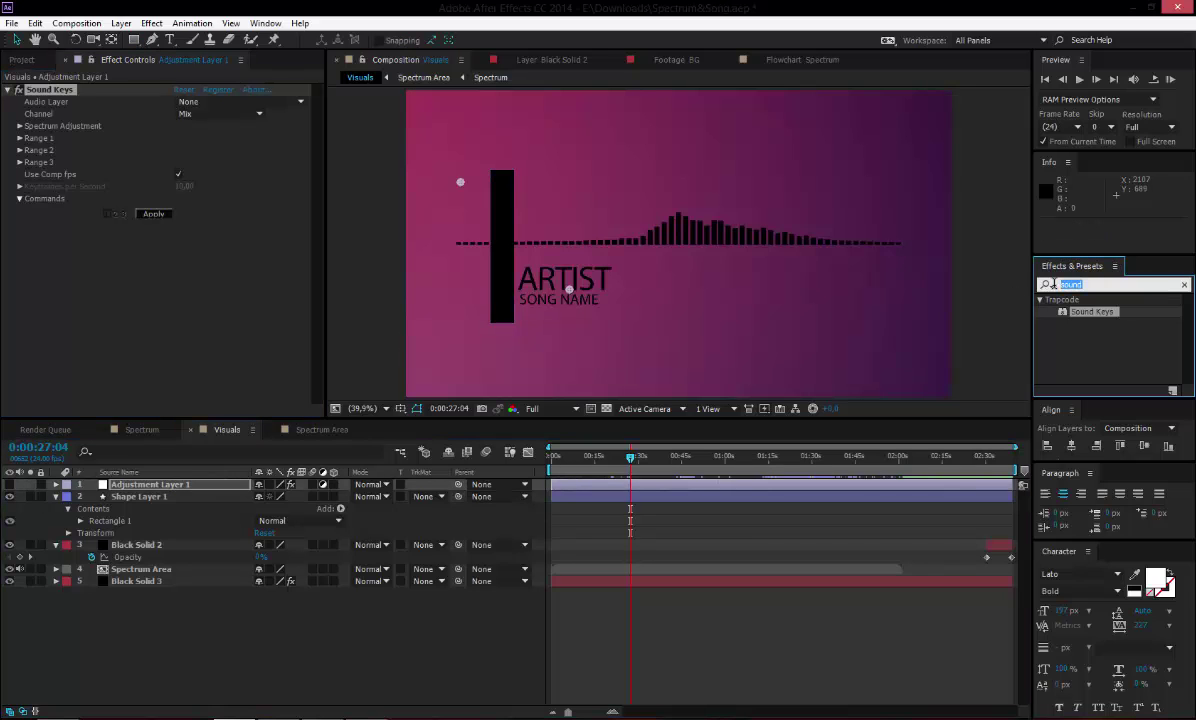
text(linea)
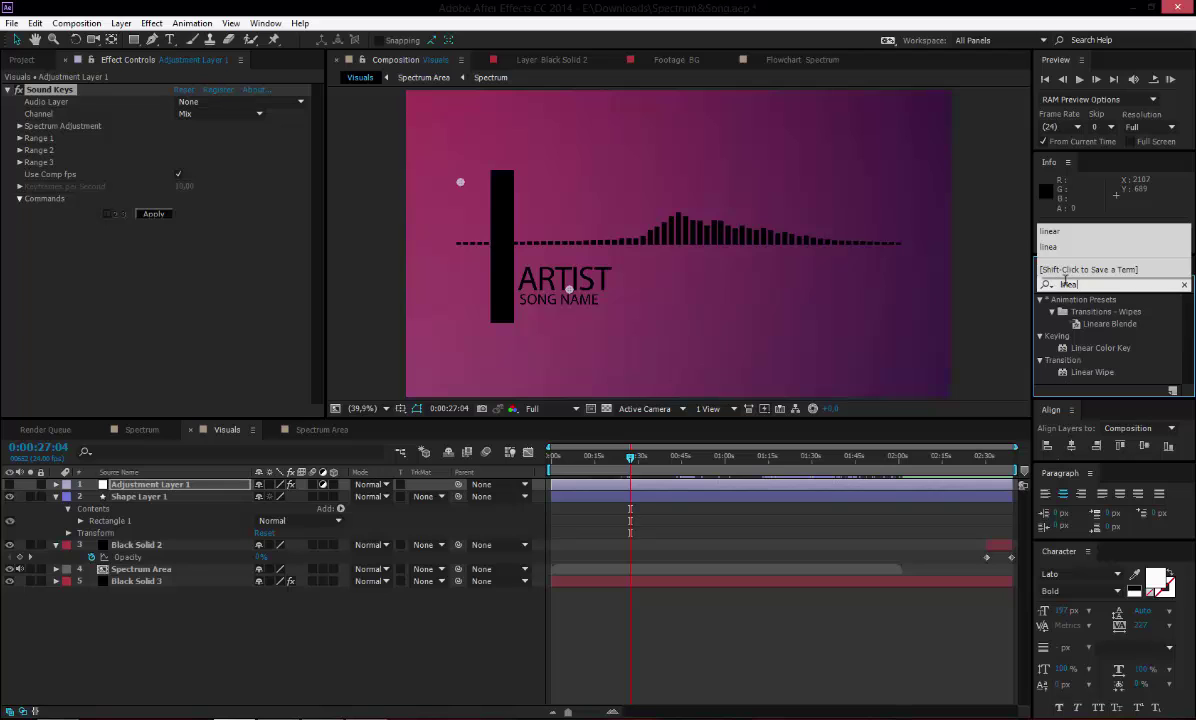
drag(1108, 379, 150, 496)
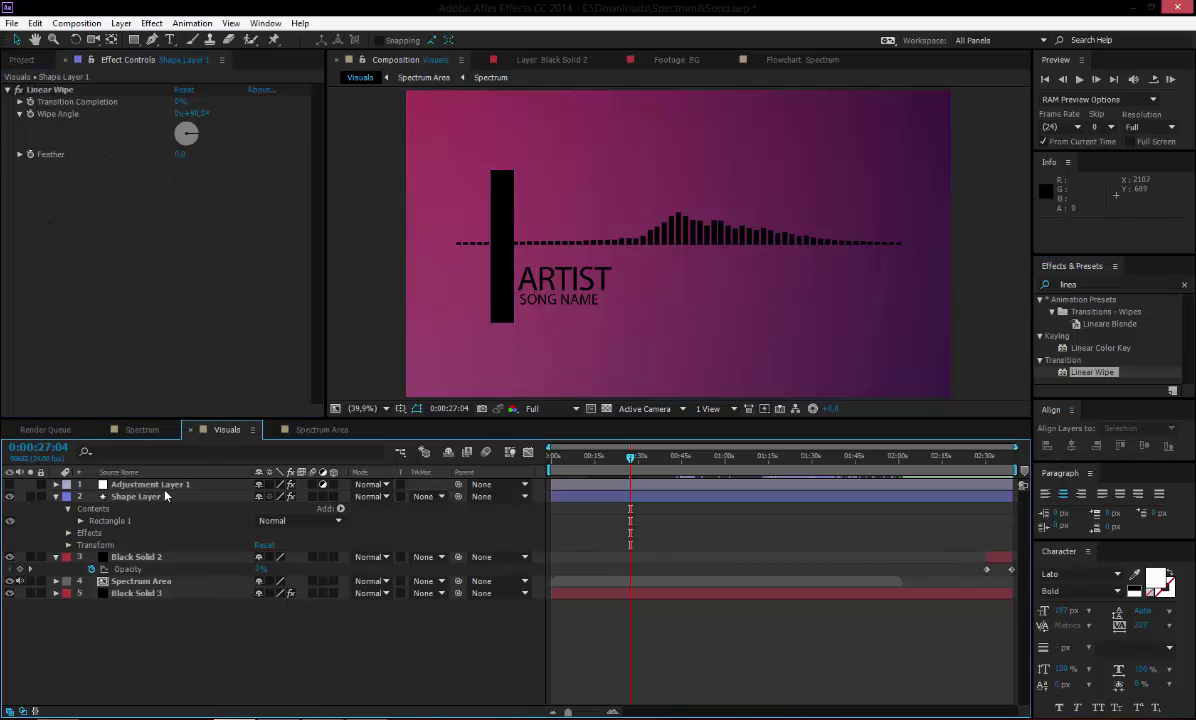
click(168, 484)
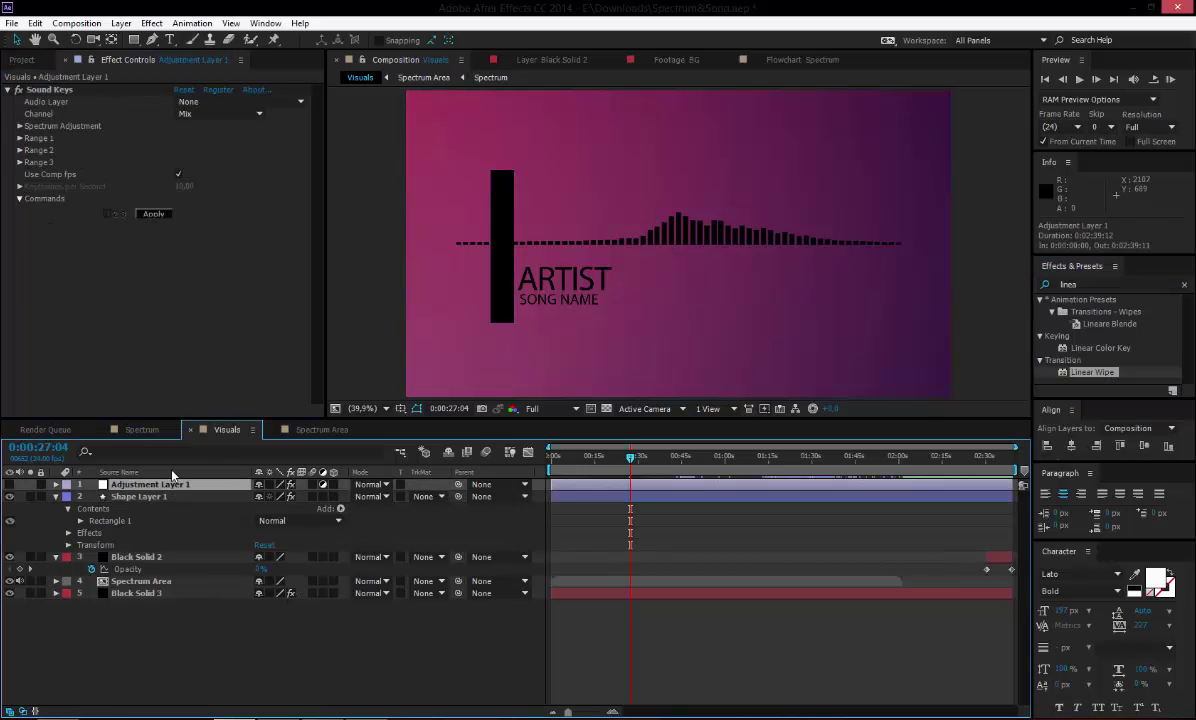
click(220, 101)
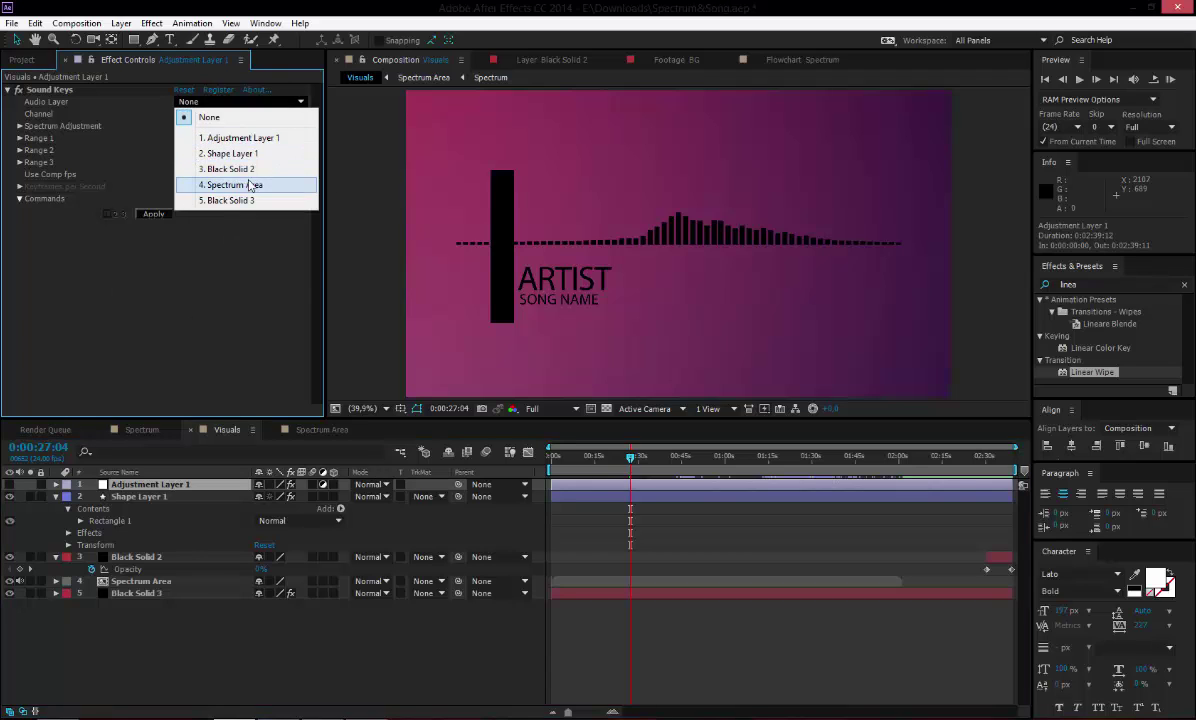
key(Escape)
Step: Add Avicii_-_Levels.mp3 from the project to the Visuals composition as the lowest layer
click(22, 59)
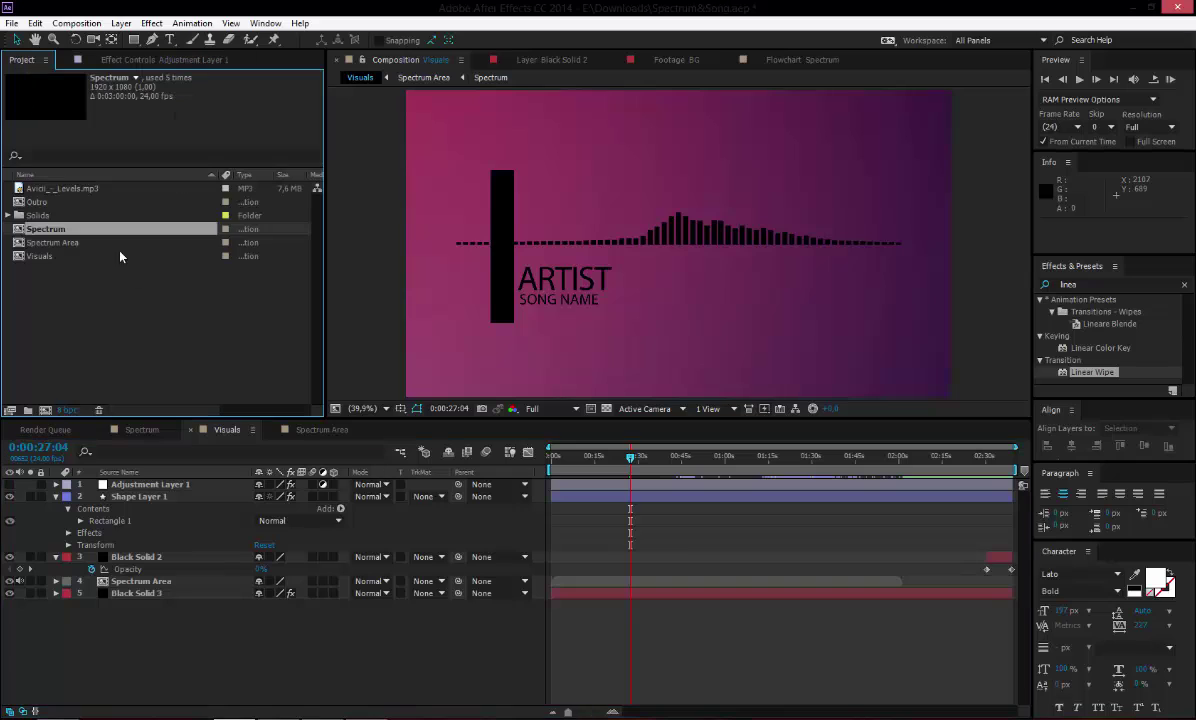
click(80, 188)
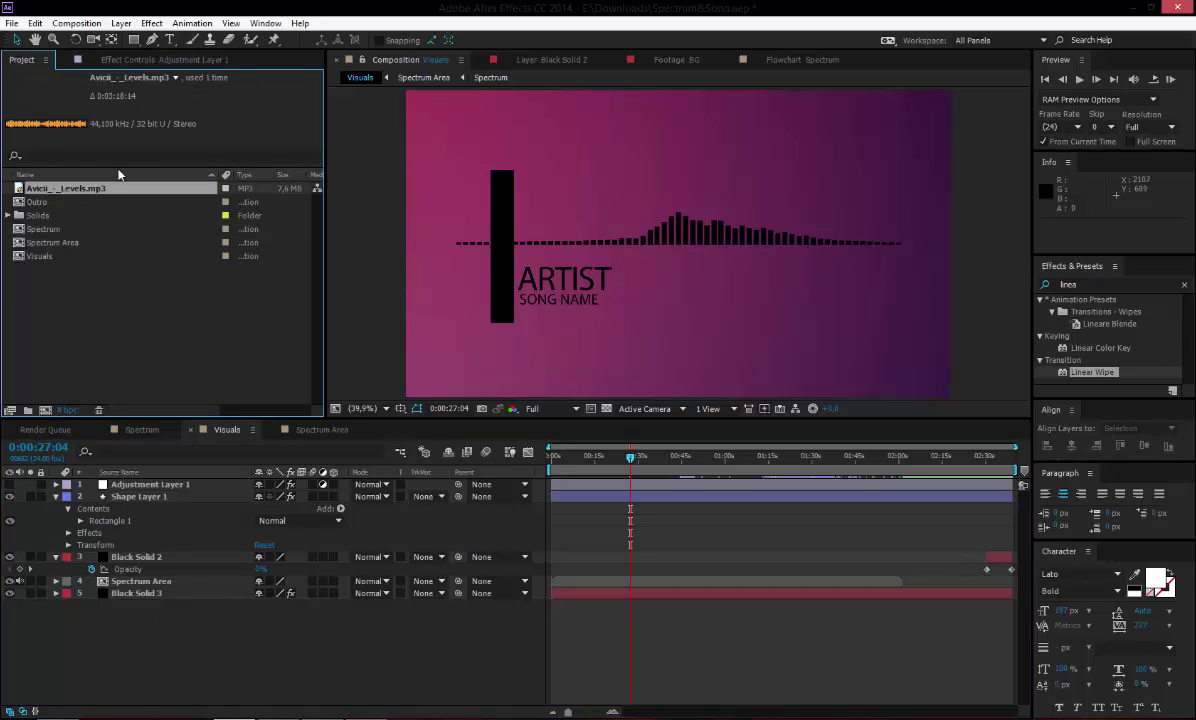
drag(60, 188, 156, 582)
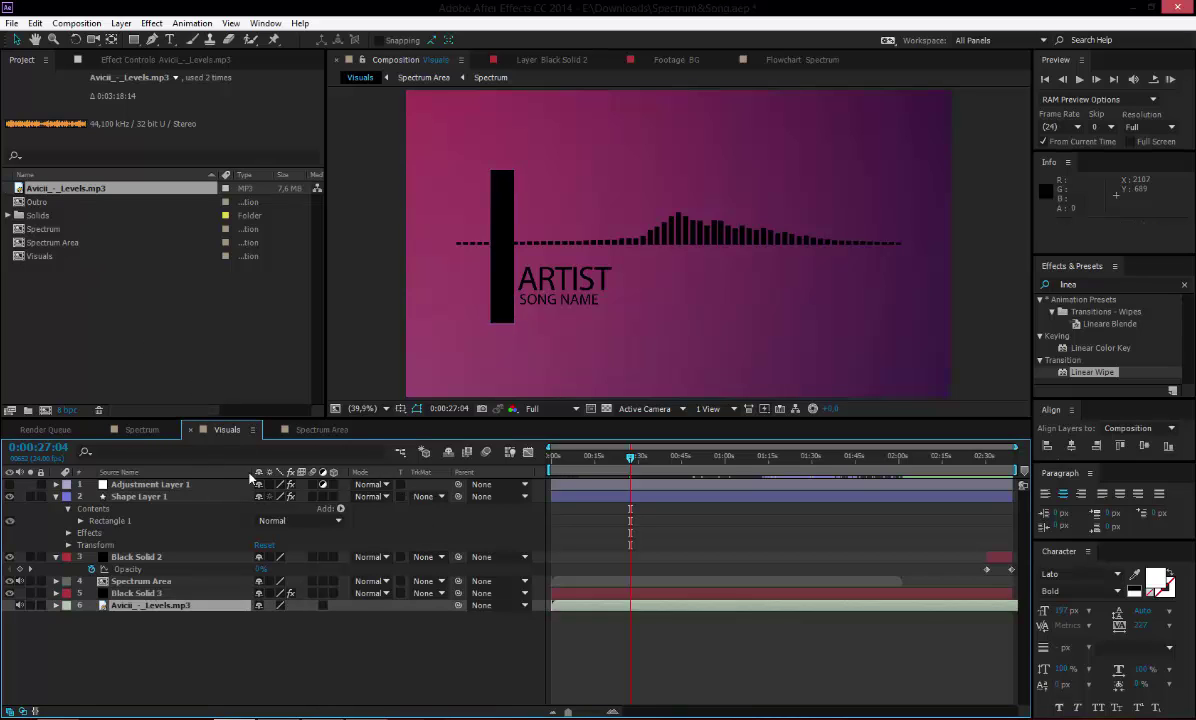
click(322, 429)
click(140, 430)
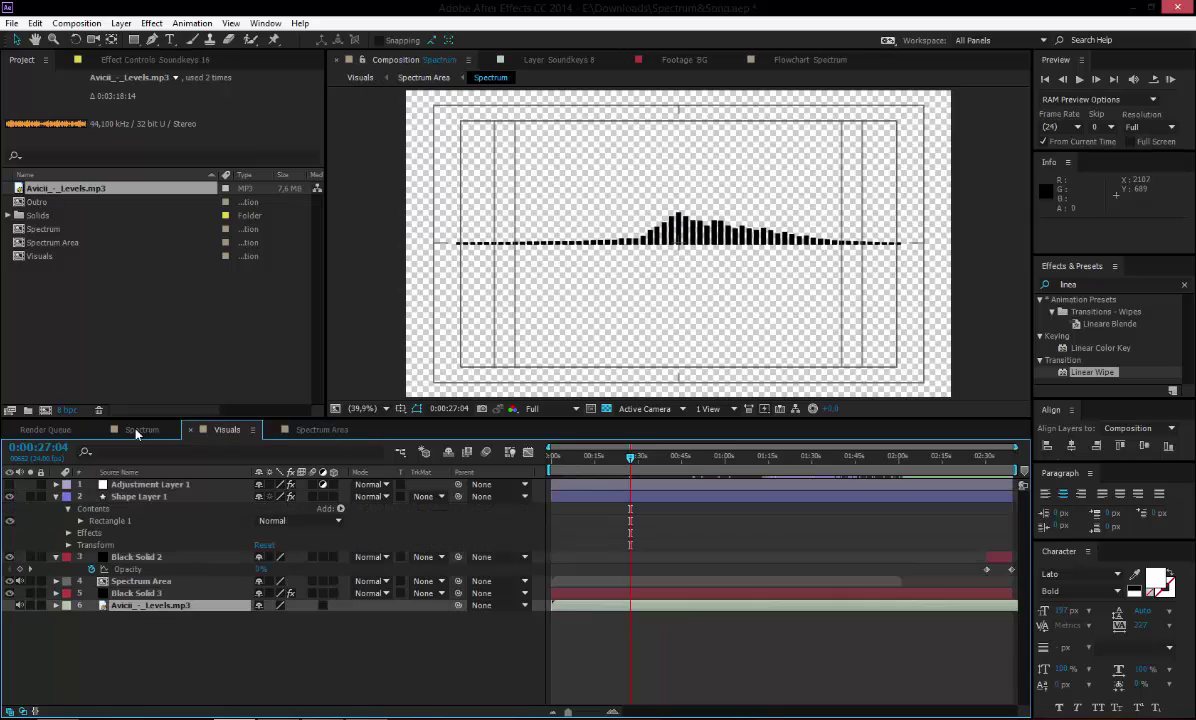
click(206, 430)
Step: Expand Shape Layer 1's effects in the Visuals timeline to expose the Linear Wipe properties
click(162, 499)
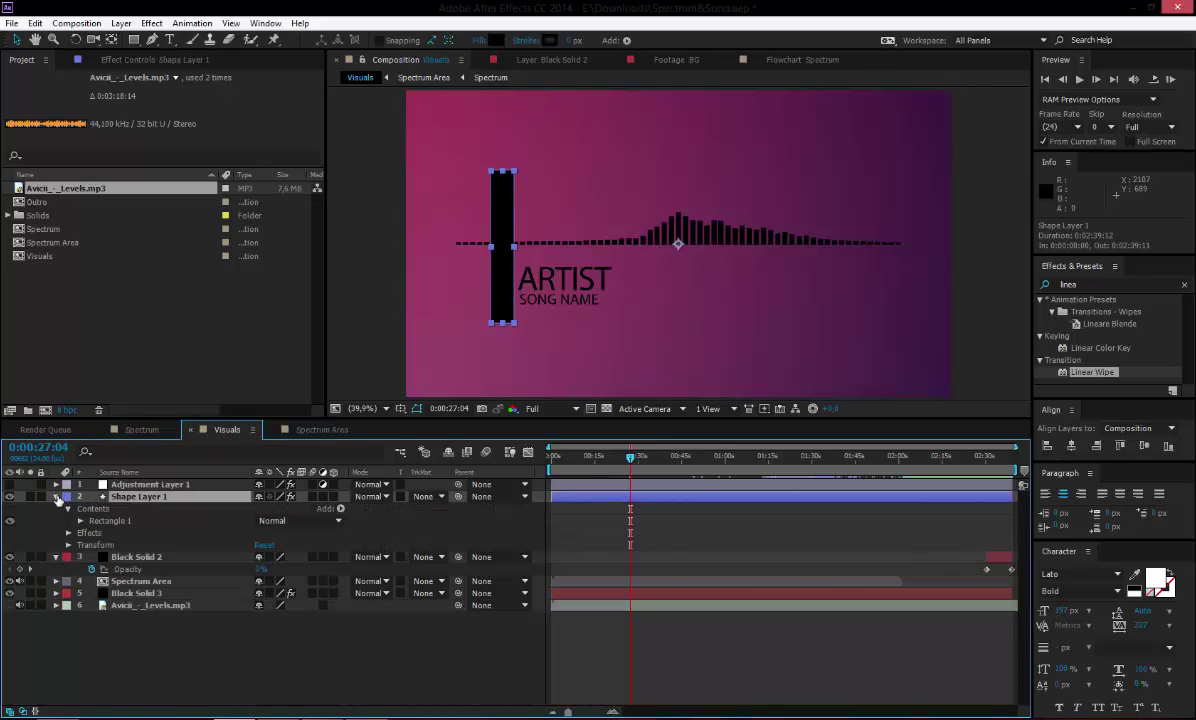
click(55, 496)
click(55, 484)
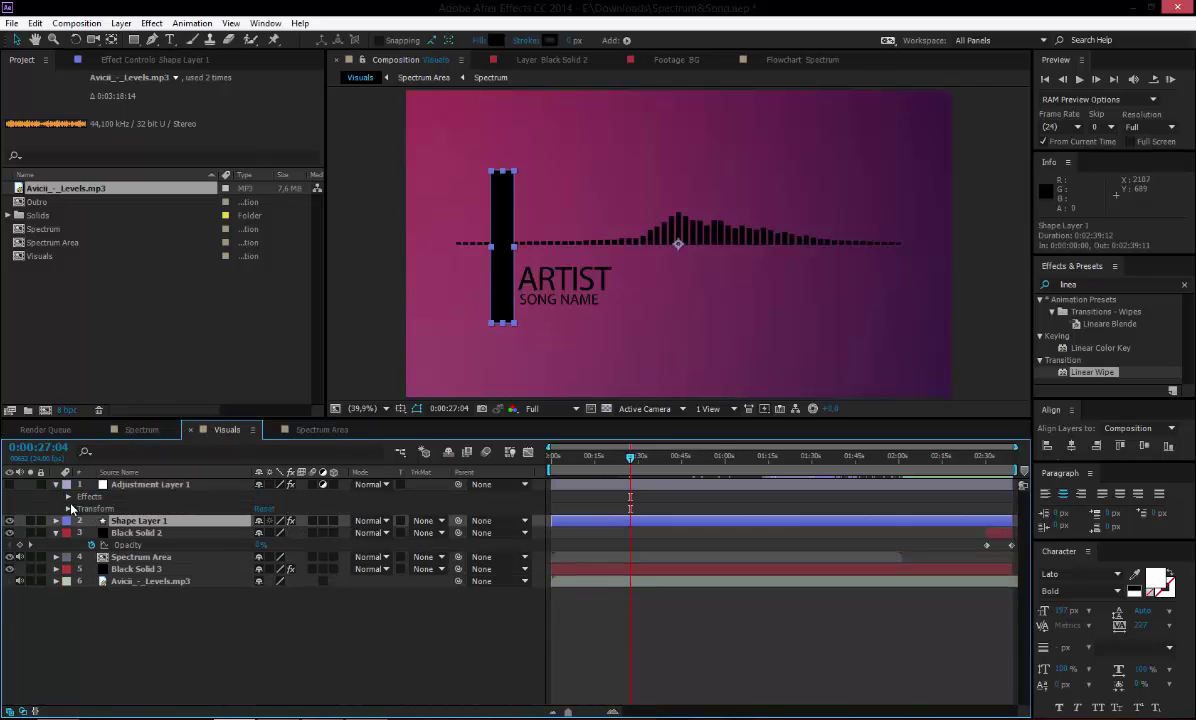
click(90, 508)
click(68, 508)
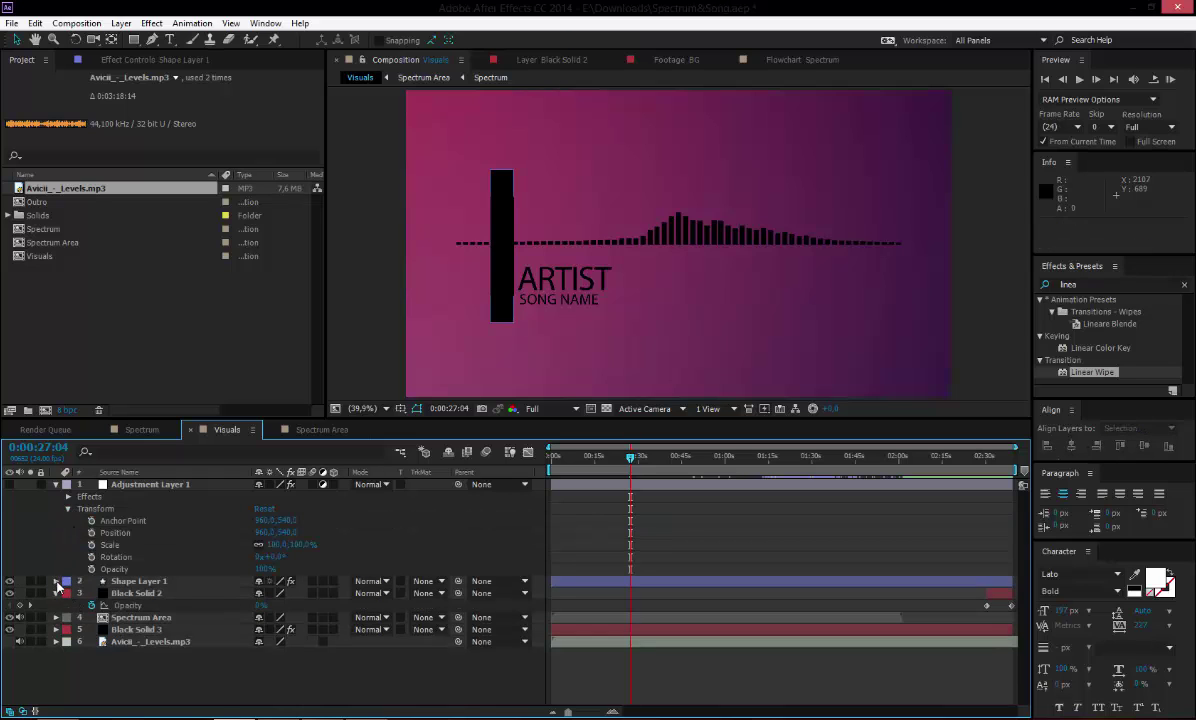
click(56, 581)
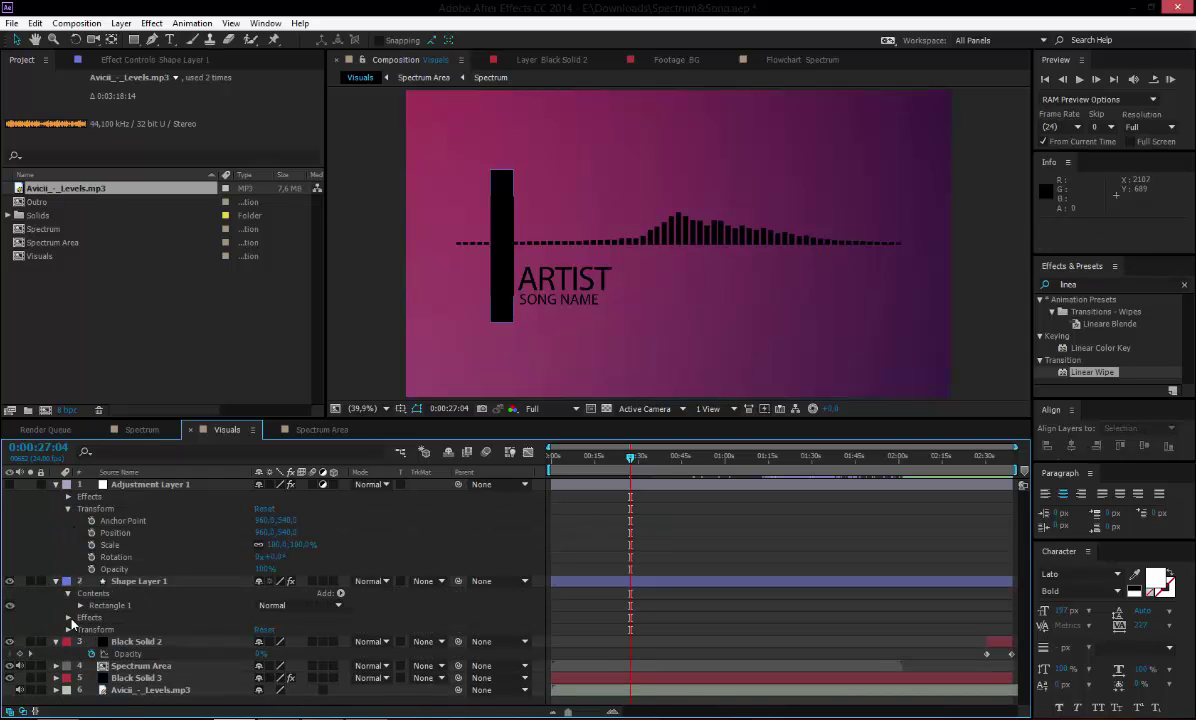
click(68, 617)
scroll(290, 640, down, 2)
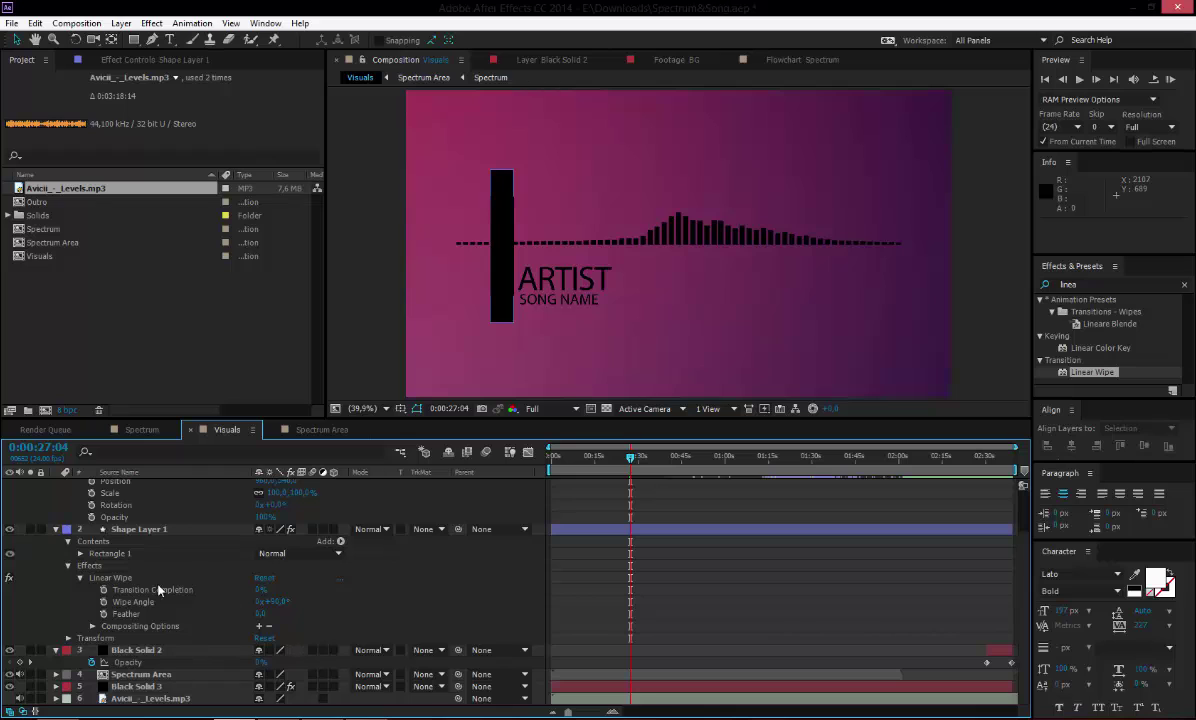
scroll(90, 530, up, 2)
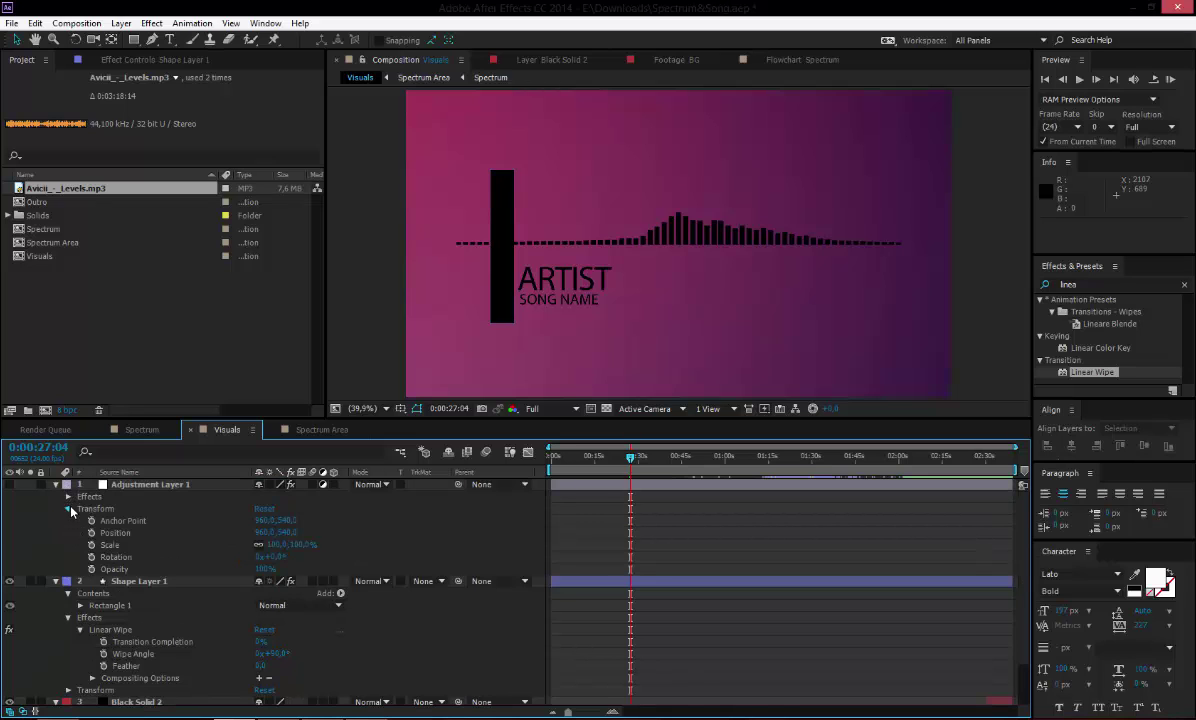
Step: Collapse Adjustment Layer 1's Transform group and expand its Sound Keys effect down to the Range 1 parameters
click(68, 509)
click(69, 497)
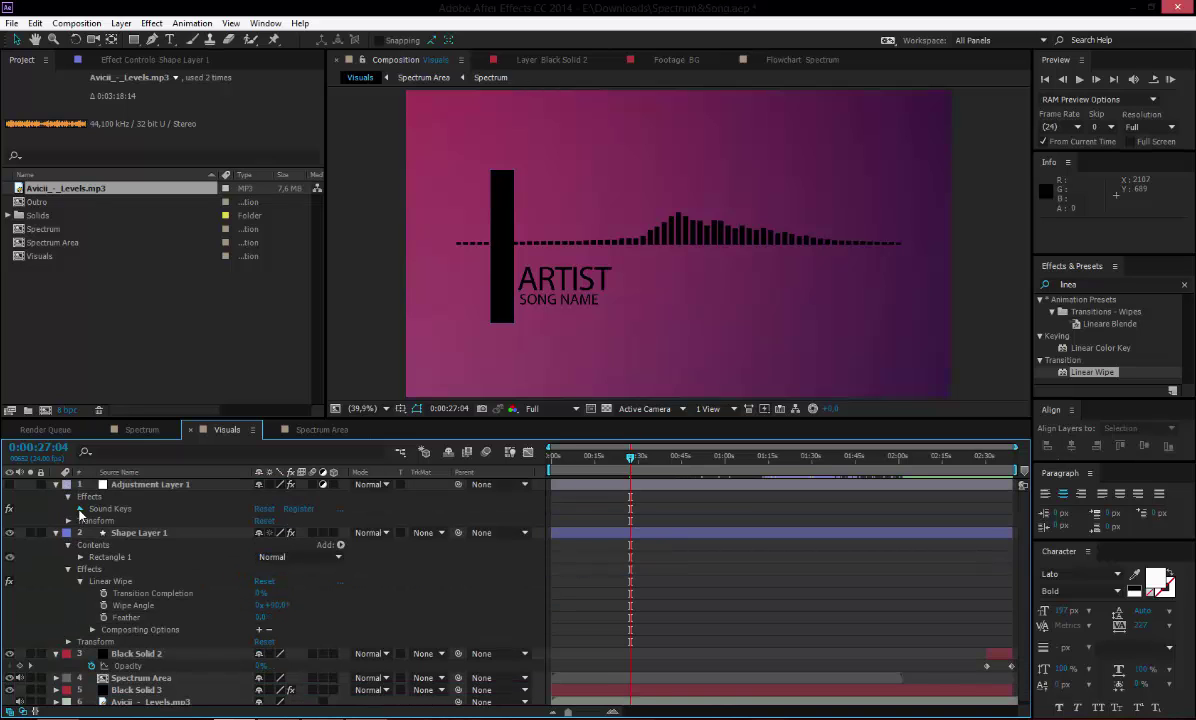
click(80, 509)
click(93, 557)
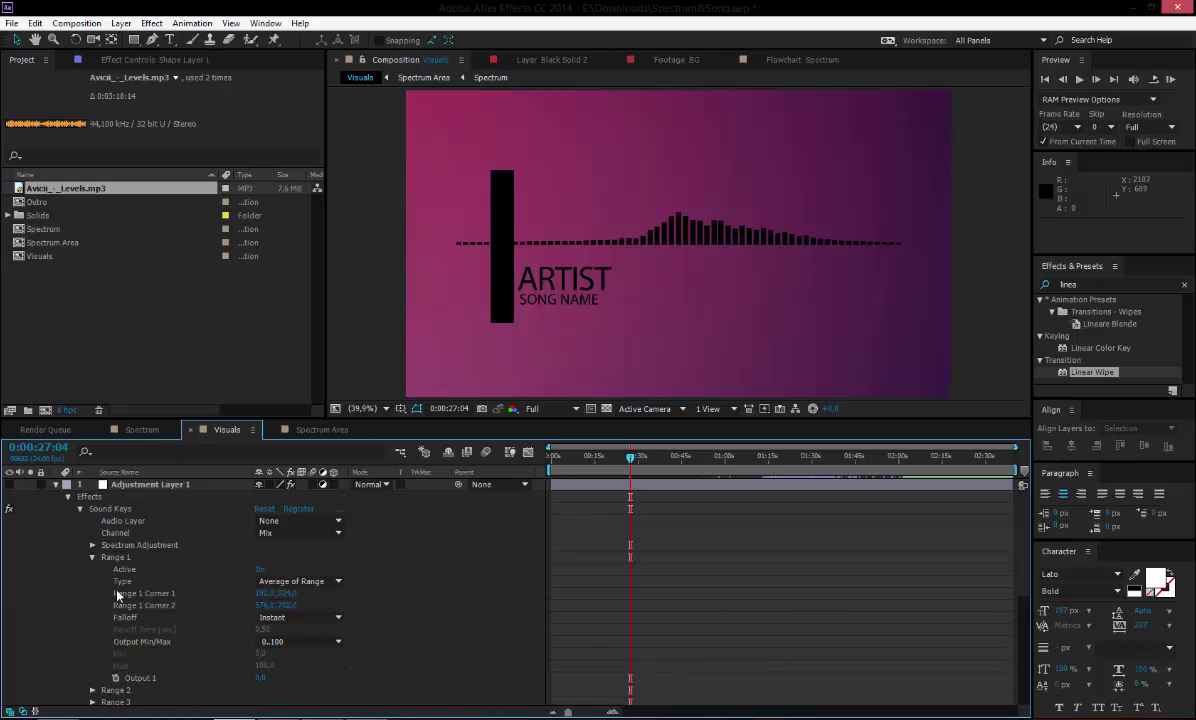
Step: Add an expression to Linear Wipe's Transition Completion that links it to Adjustment Layer 1's Sound Keys Output 1
scroll(255, 640, down, 10)
click(300, 675)
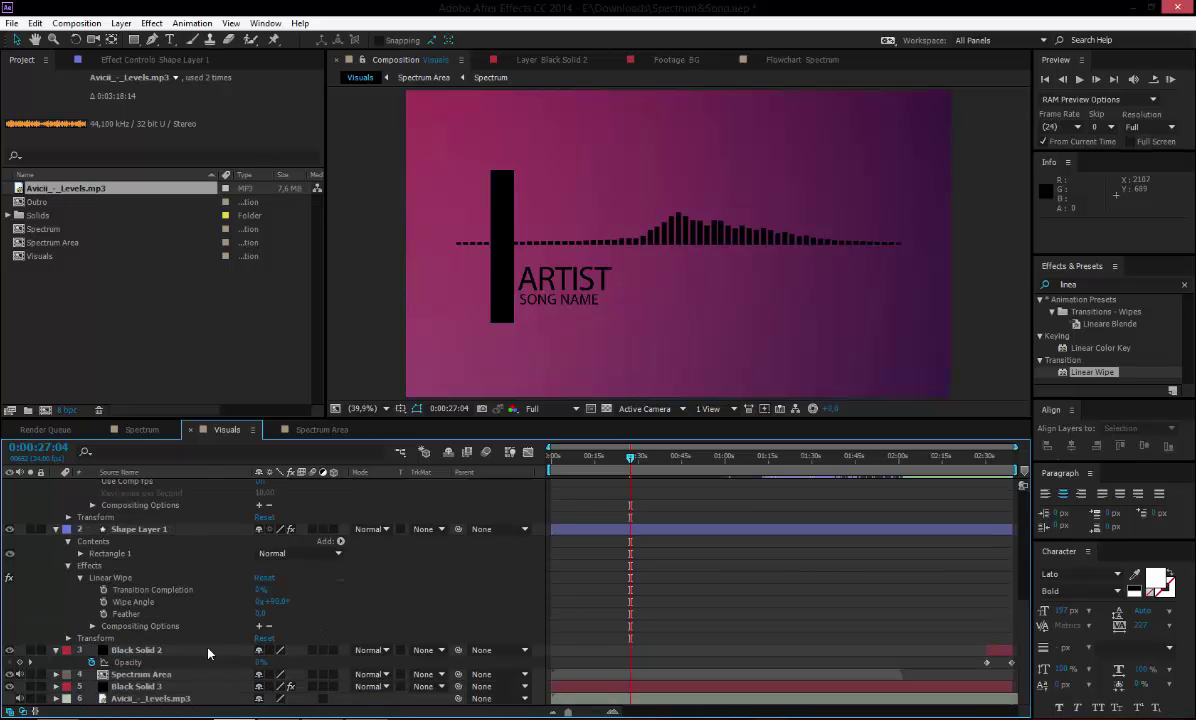
click(128, 578)
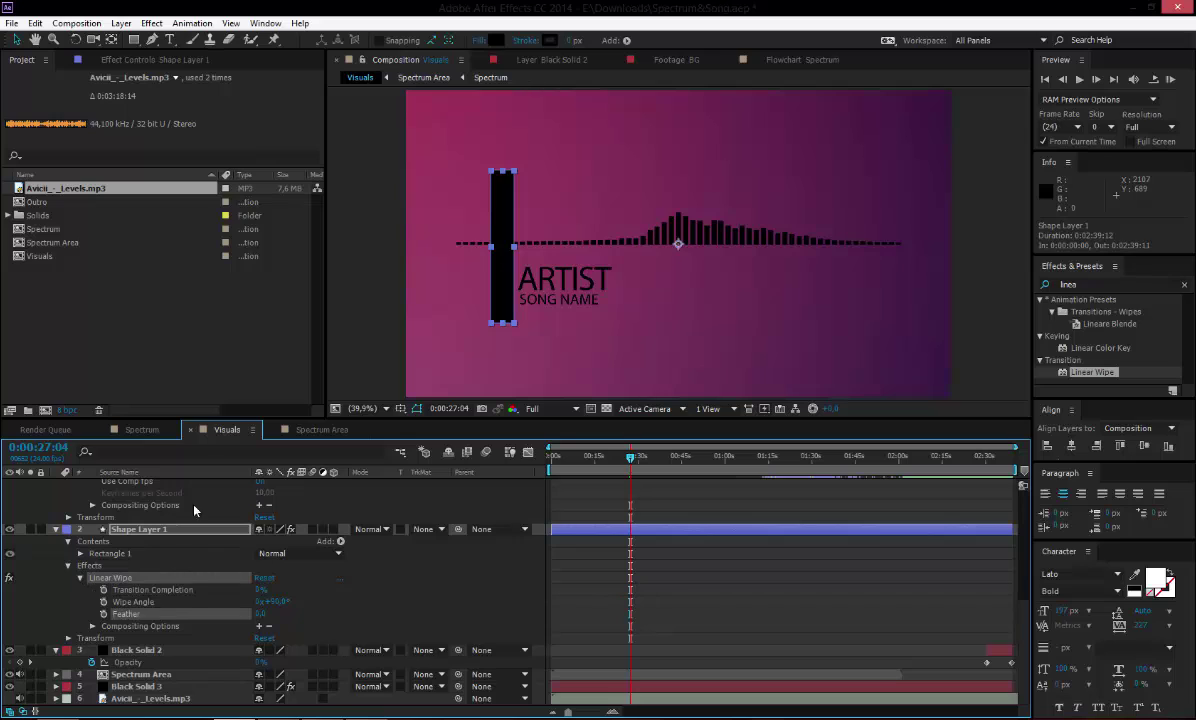
alt+click(103, 590)
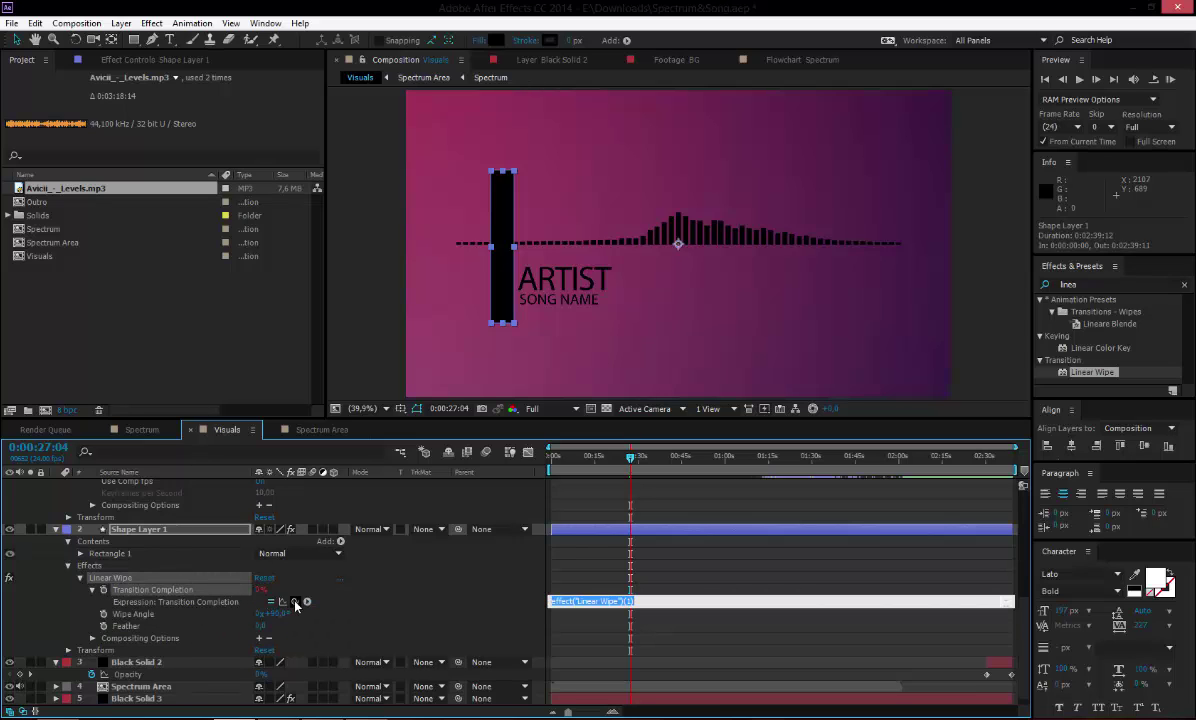
drag(295, 603, 176, 506)
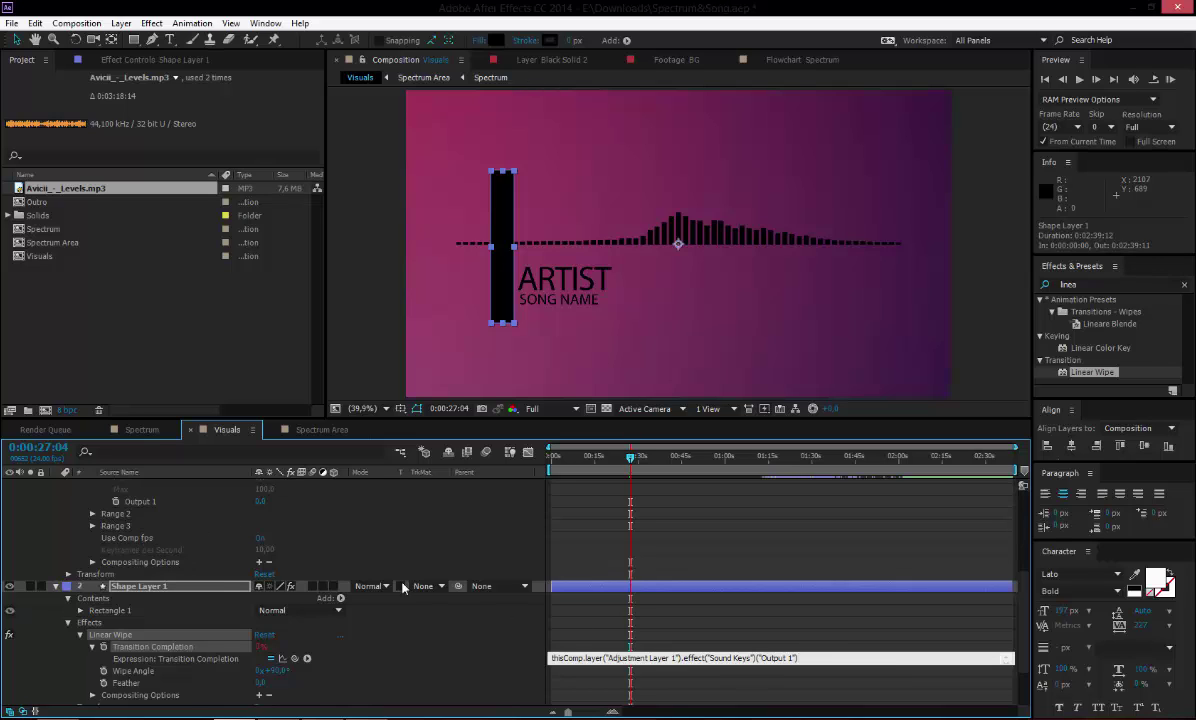
Step: Open Adjustment Layer 1's Sound Keys effect controls and raise Range 1's Output 1 to test the linked wipe
scroll(153, 514, up, 5)
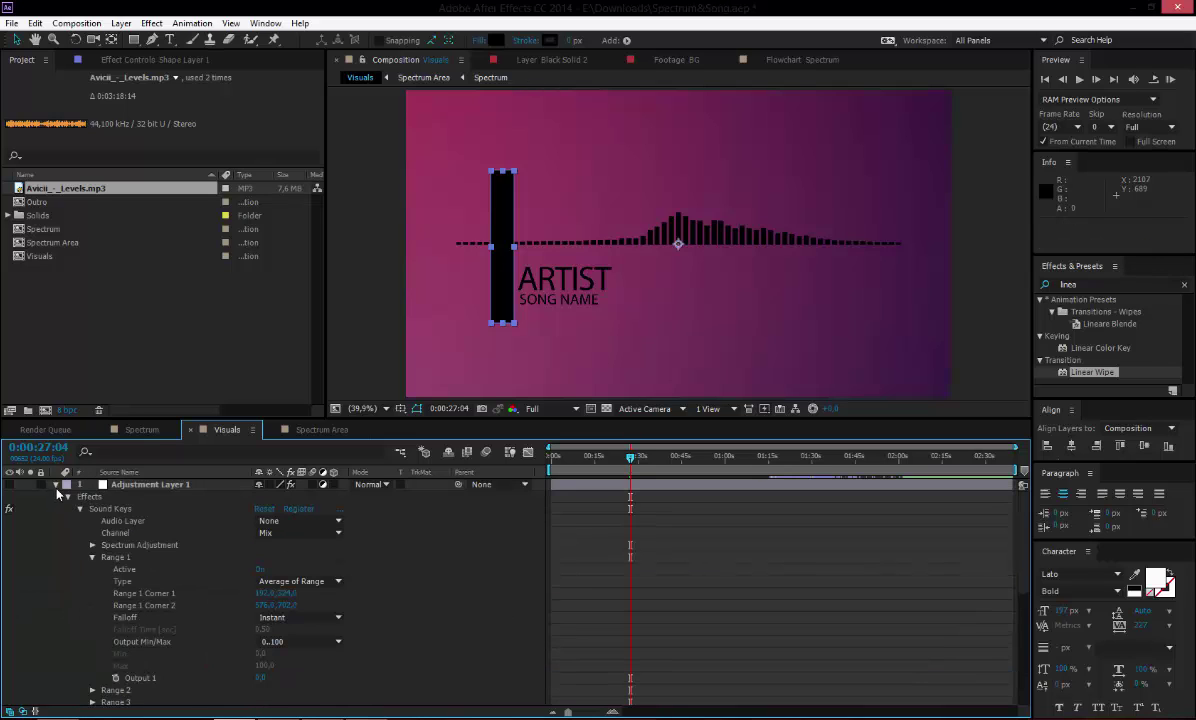
click(56, 485)
click(113, 485)
click(153, 60)
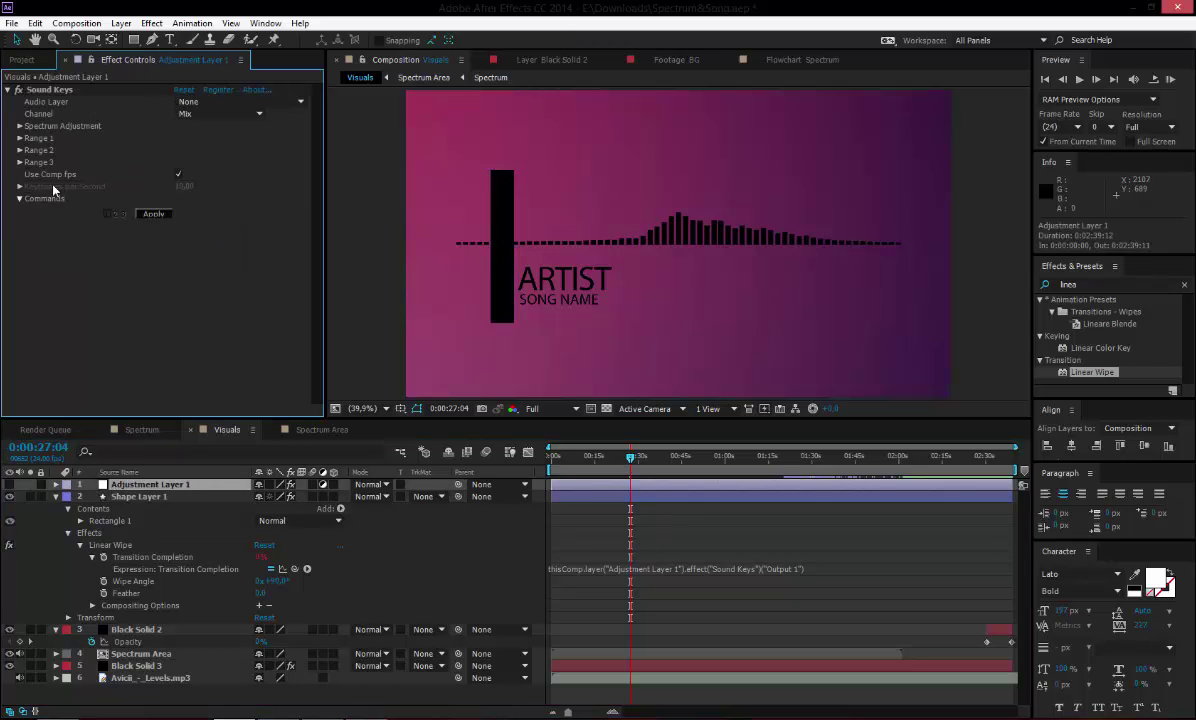
click(19, 138)
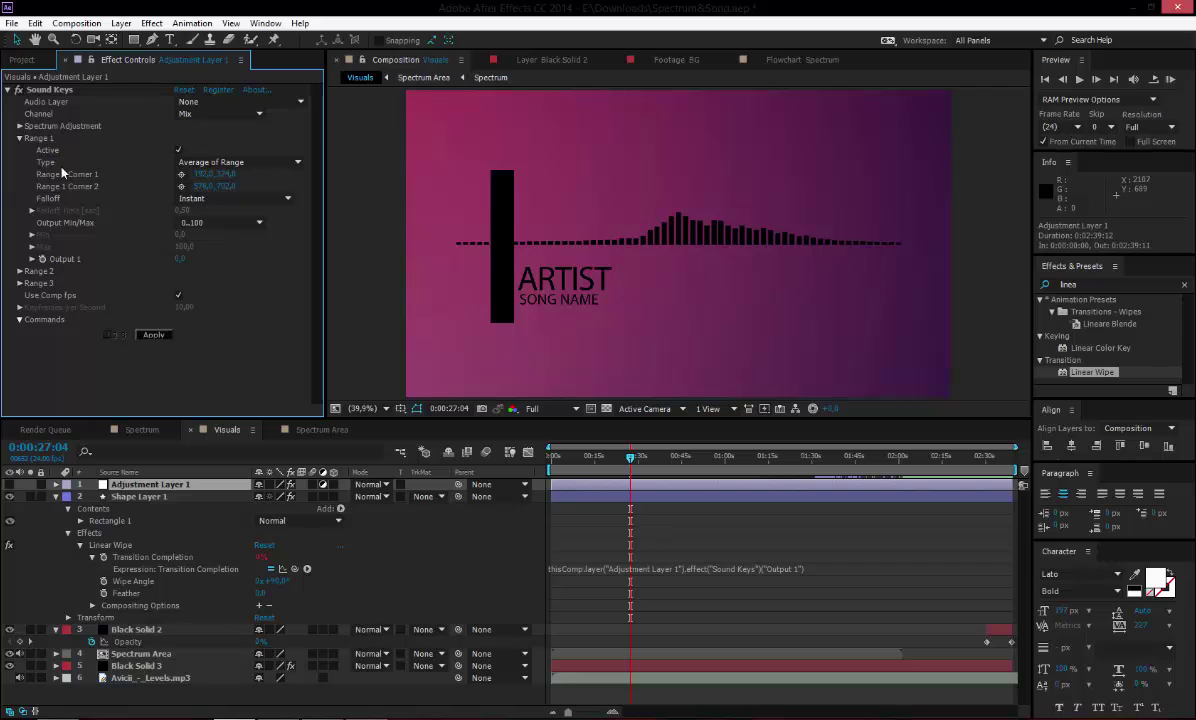
click(176, 262)
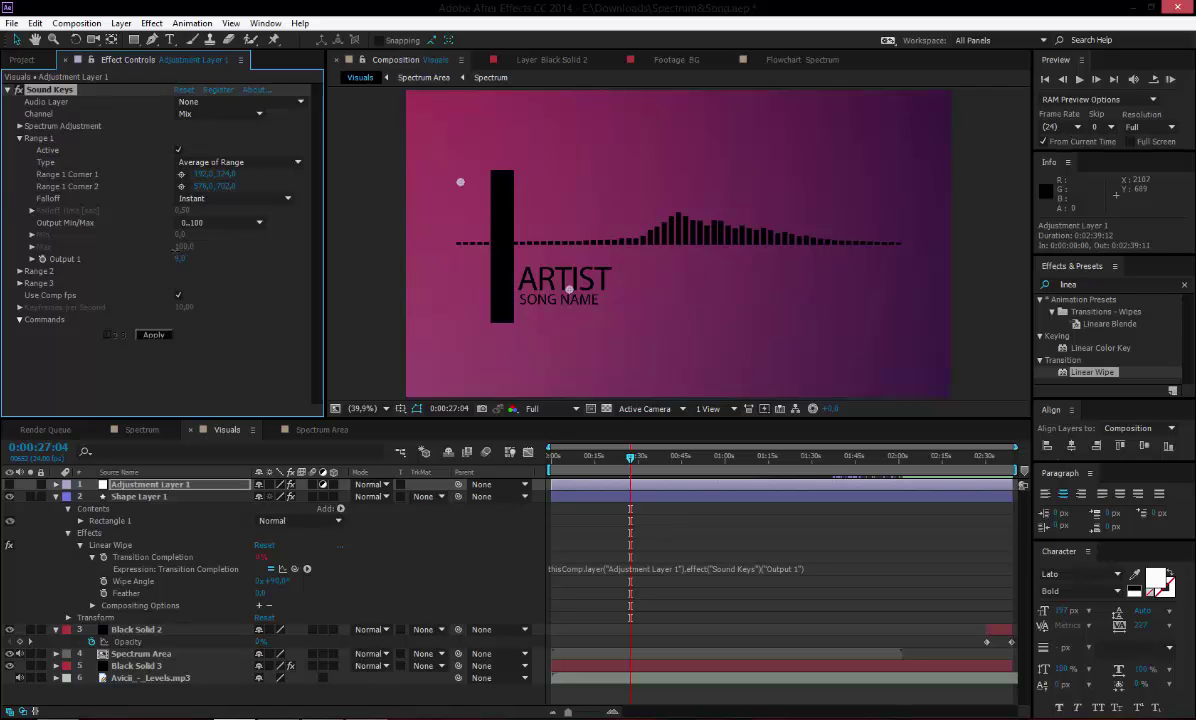
Step: Set Shape Layer 1's Wipe Angle to 180° and test it by raising Sound Keys Output 1 to about 40
click(168, 498)
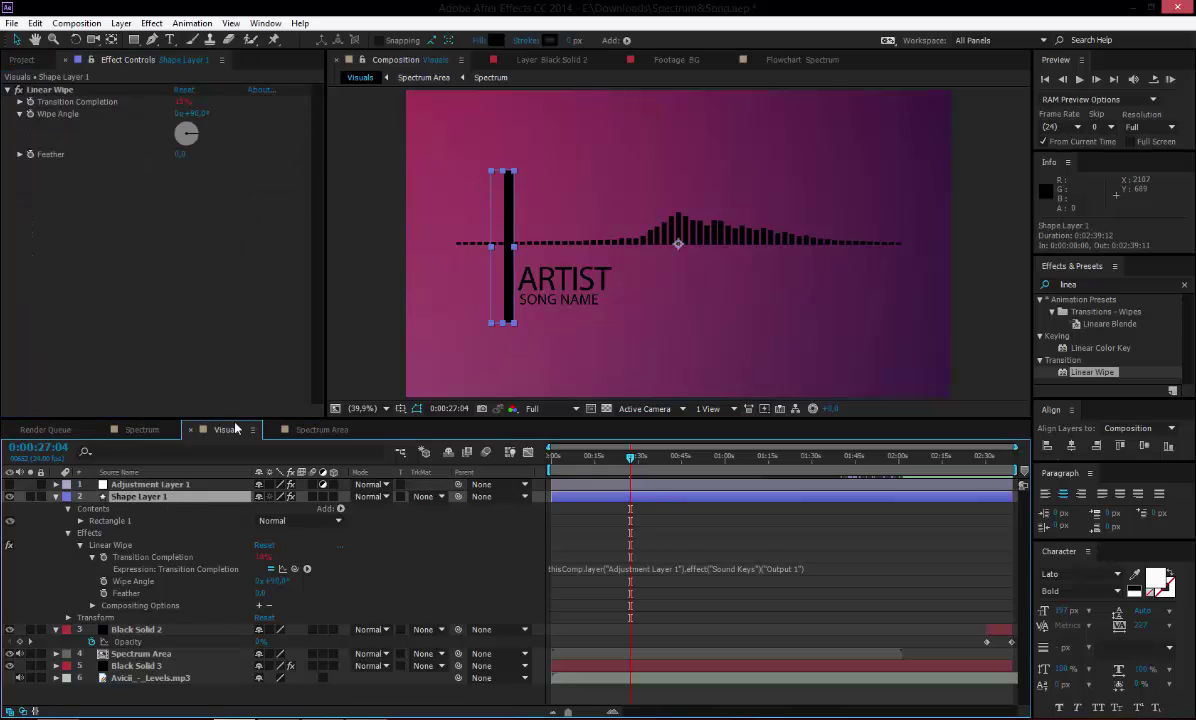
click(192, 114)
text(180)
key(Return)
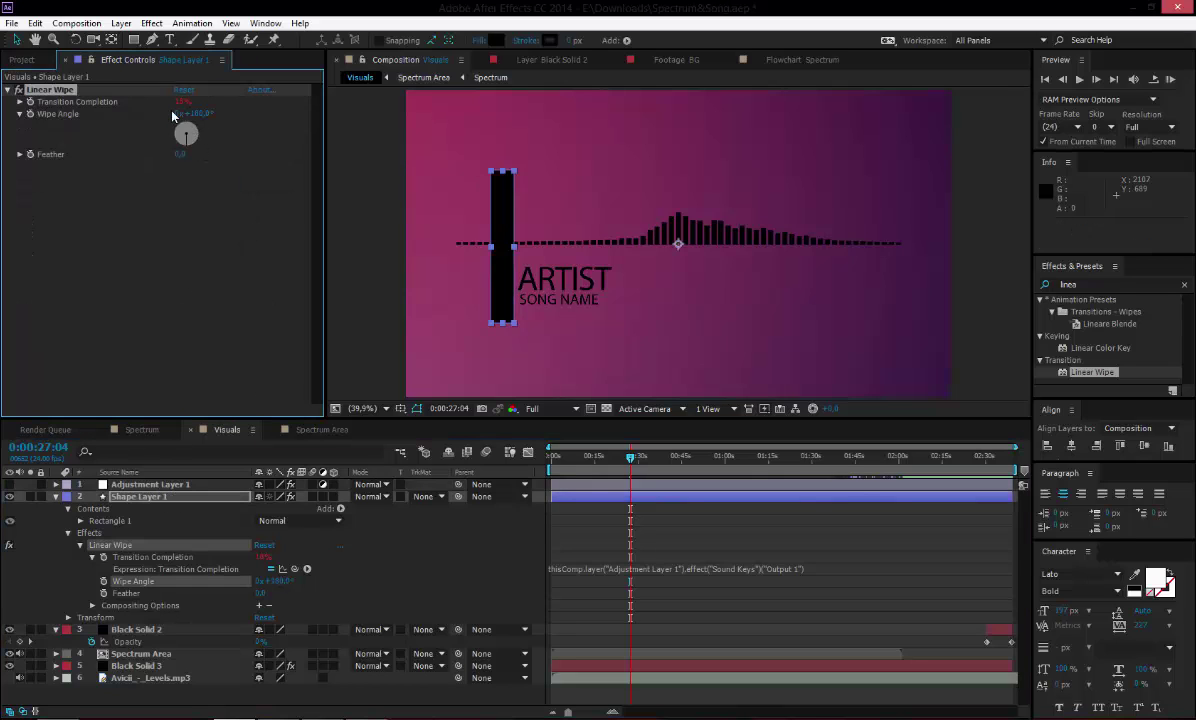
click(184, 486)
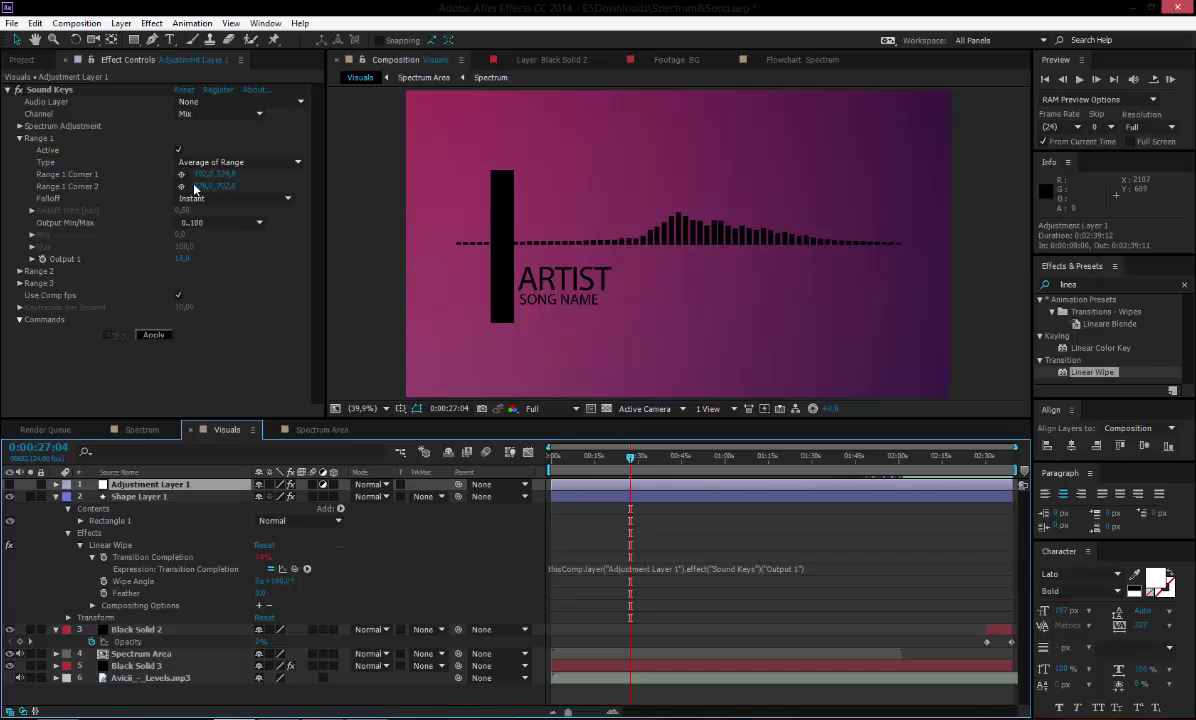
drag(184, 260, 203, 262)
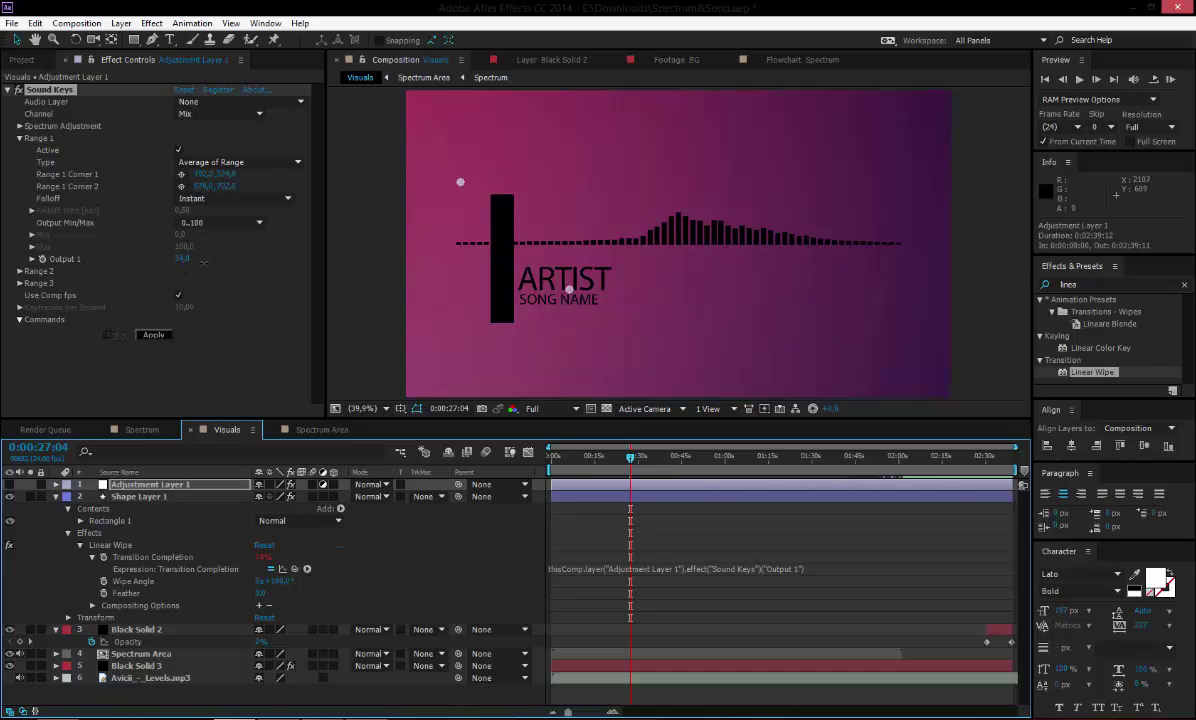
Step: Set the Sound Keys Audio Layer to 6. Avicii_-_Levels.mp3, apply the effect and scrub the timeline to check the bar
click(230, 102)
click(230, 203)
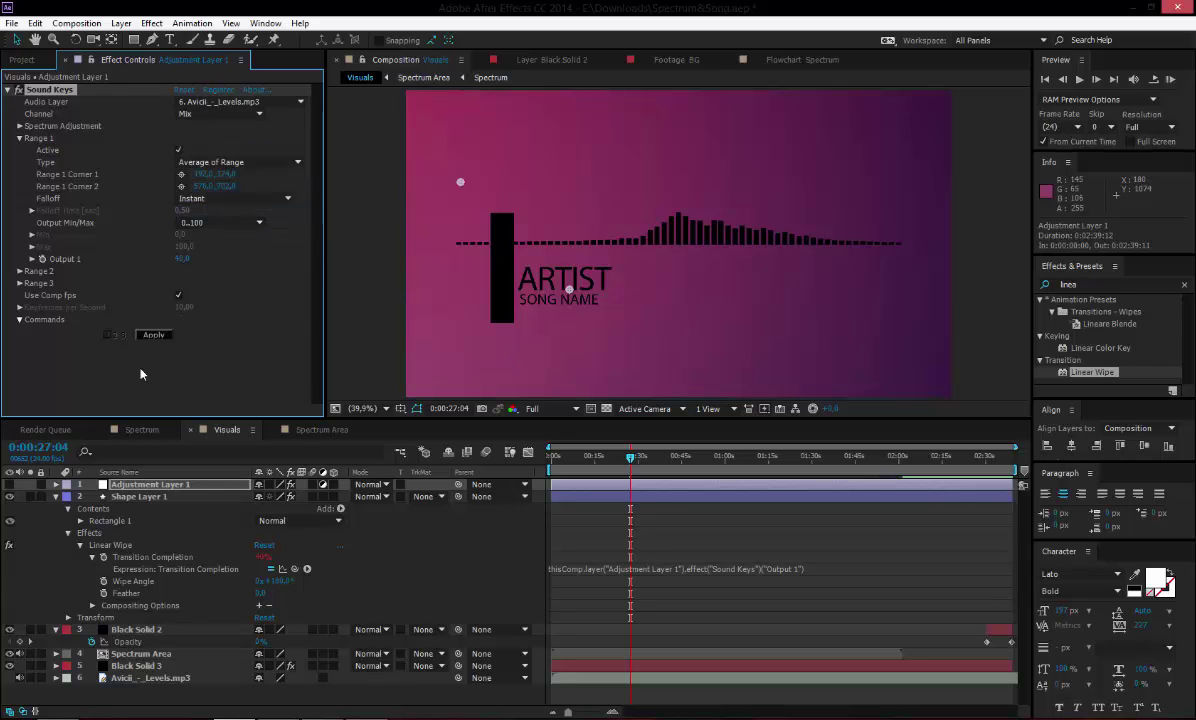
click(153, 335)
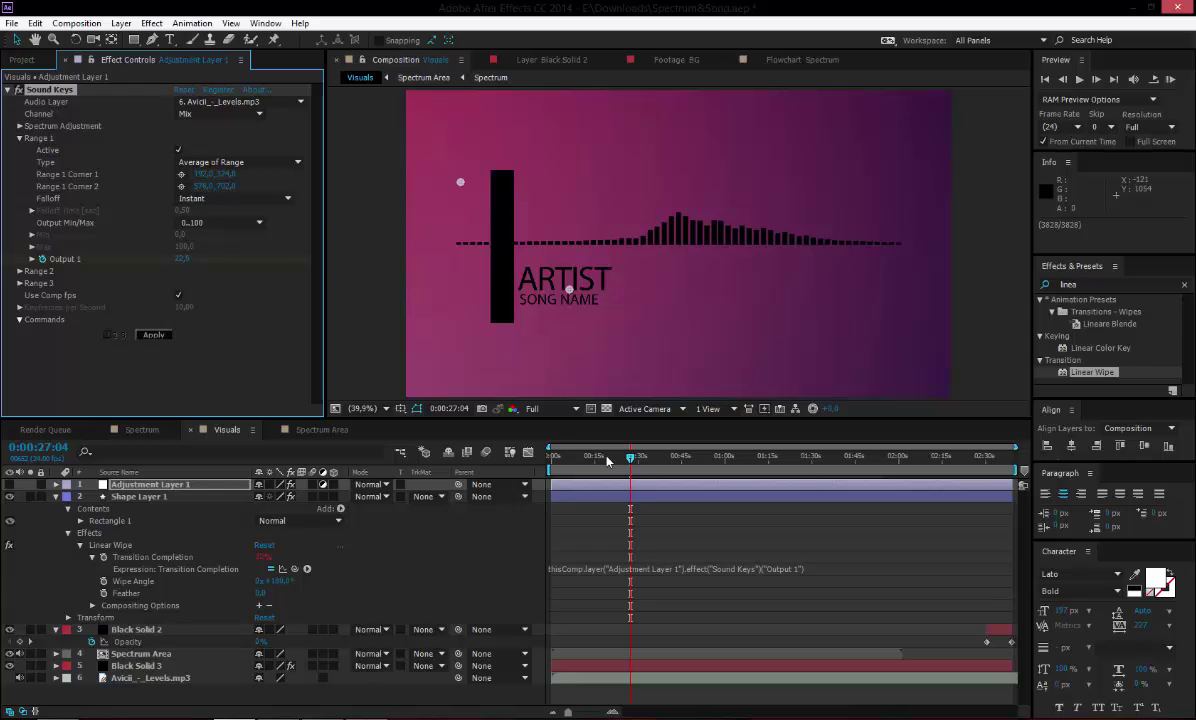
drag(630, 457, 671, 456)
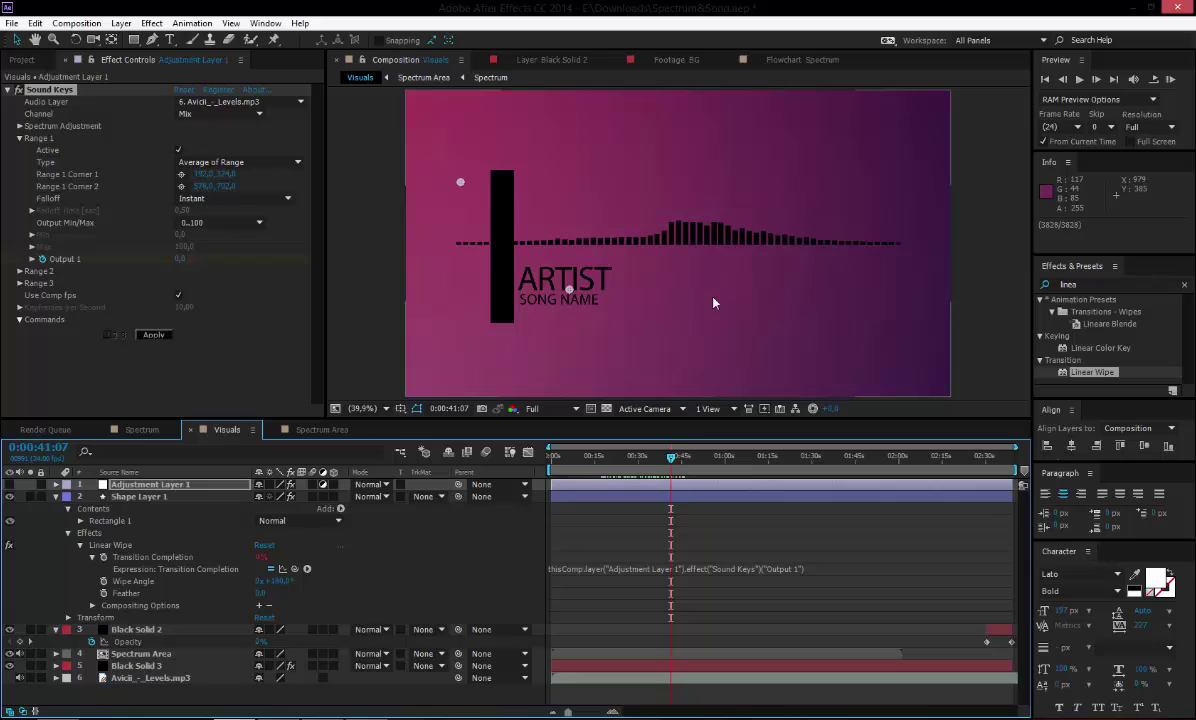
click(648, 456)
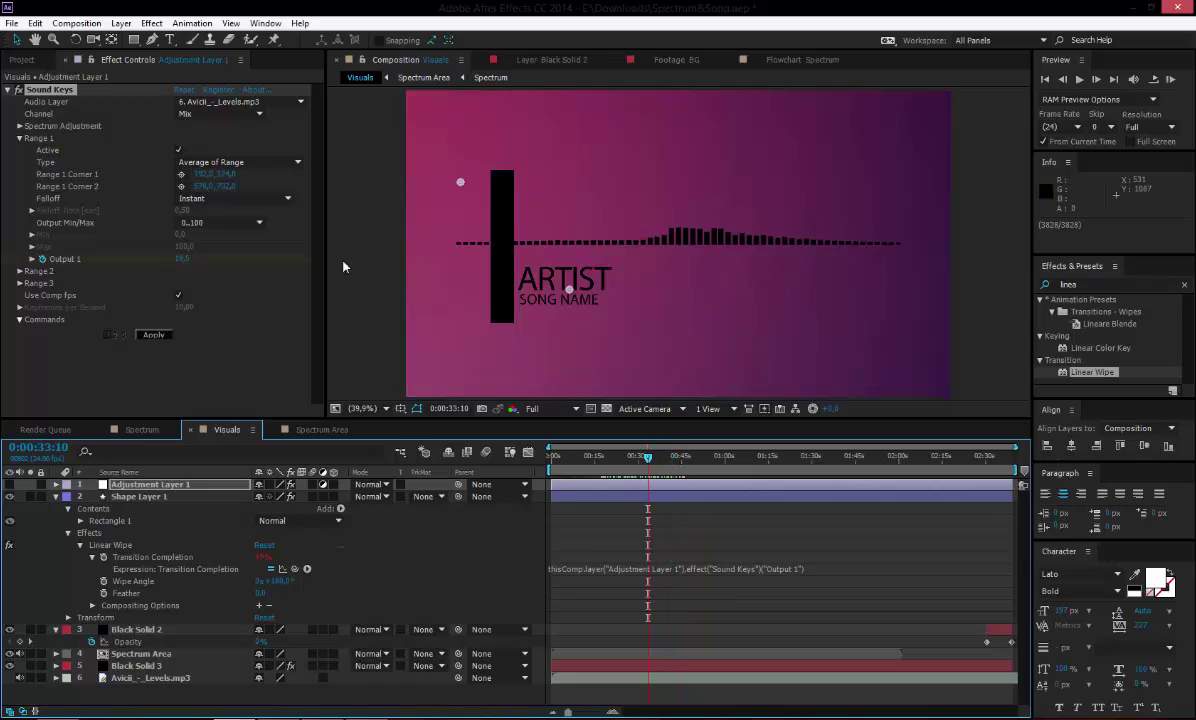
Step: Delete Adjustment Layer 1, Shape Layer 1 and the Avicii_-_Levels.mp3 layer from the Visuals composition
click(86, 106)
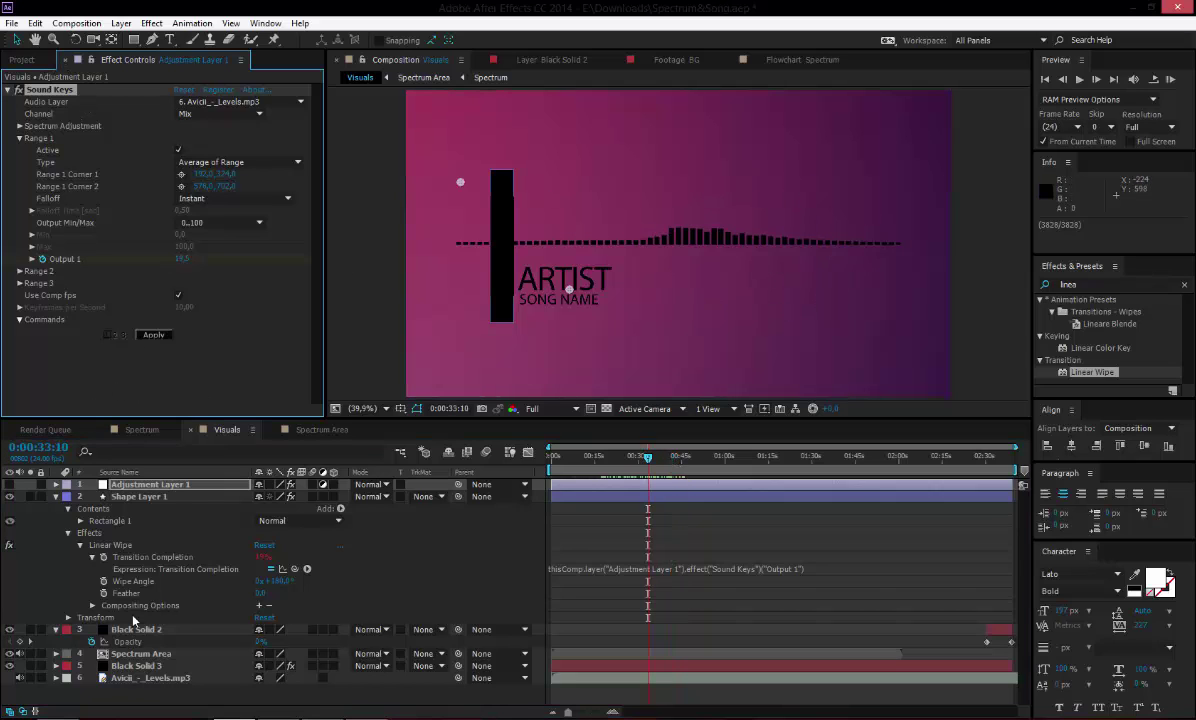
click(159, 452)
key(Delete)
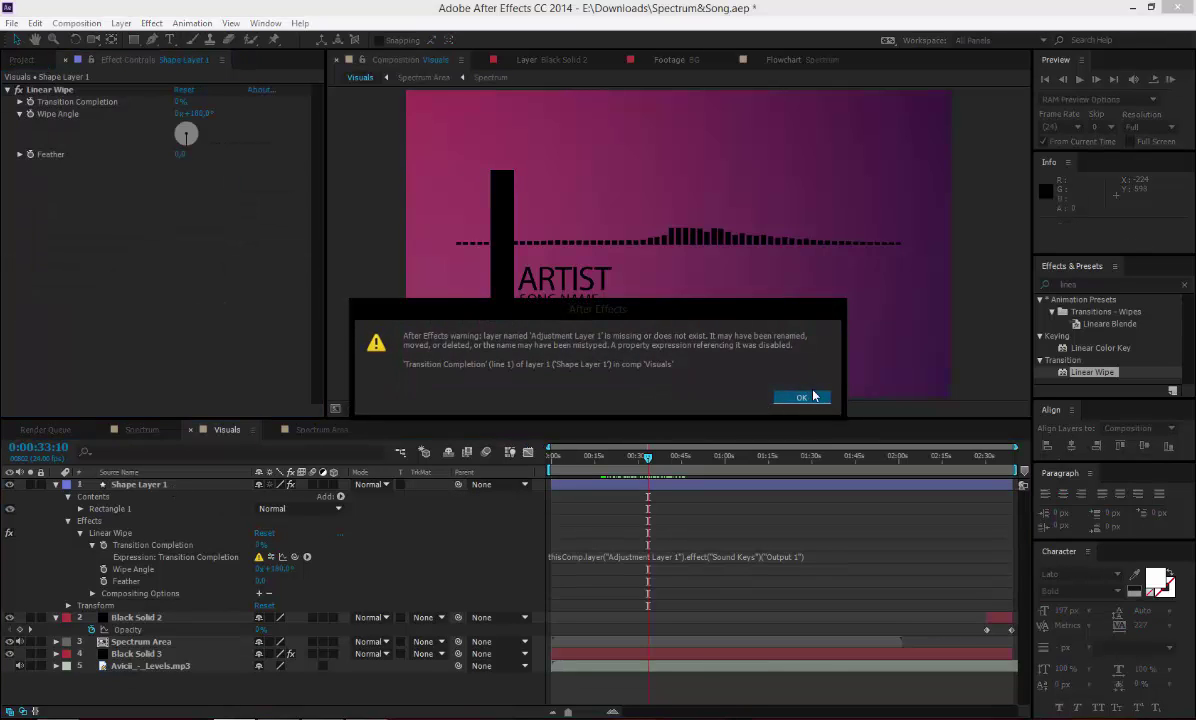
key(Return)
click(155, 486)
key(Delete)
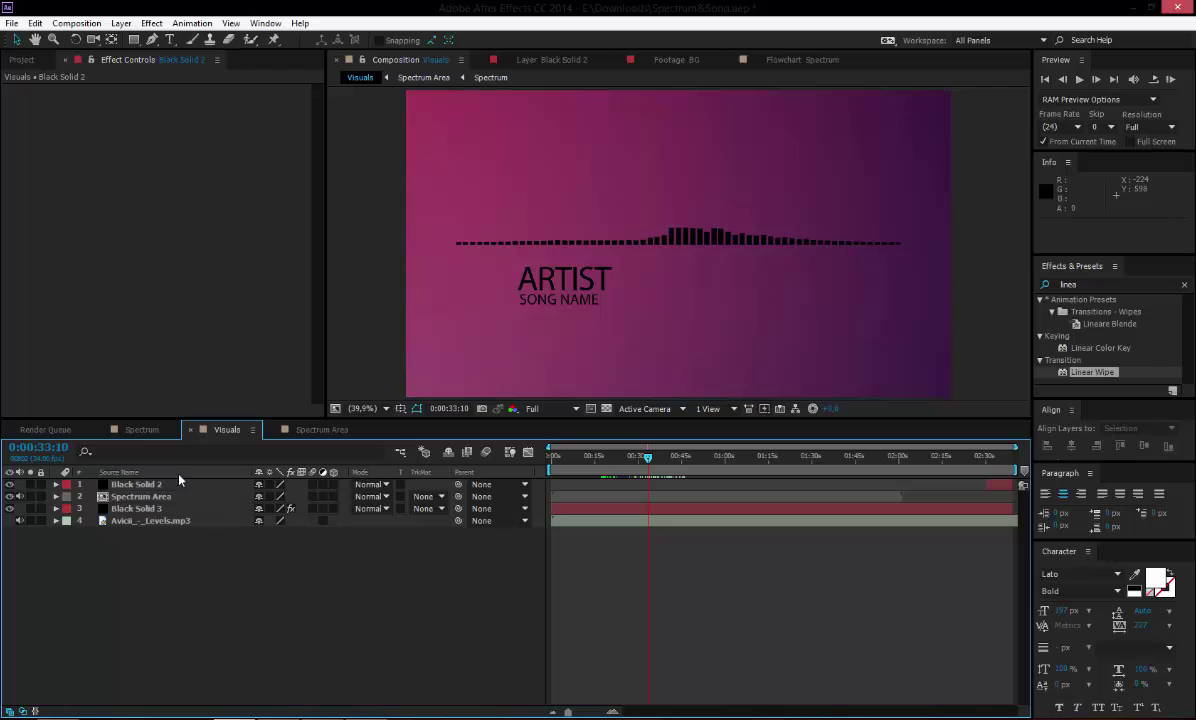
click(220, 521)
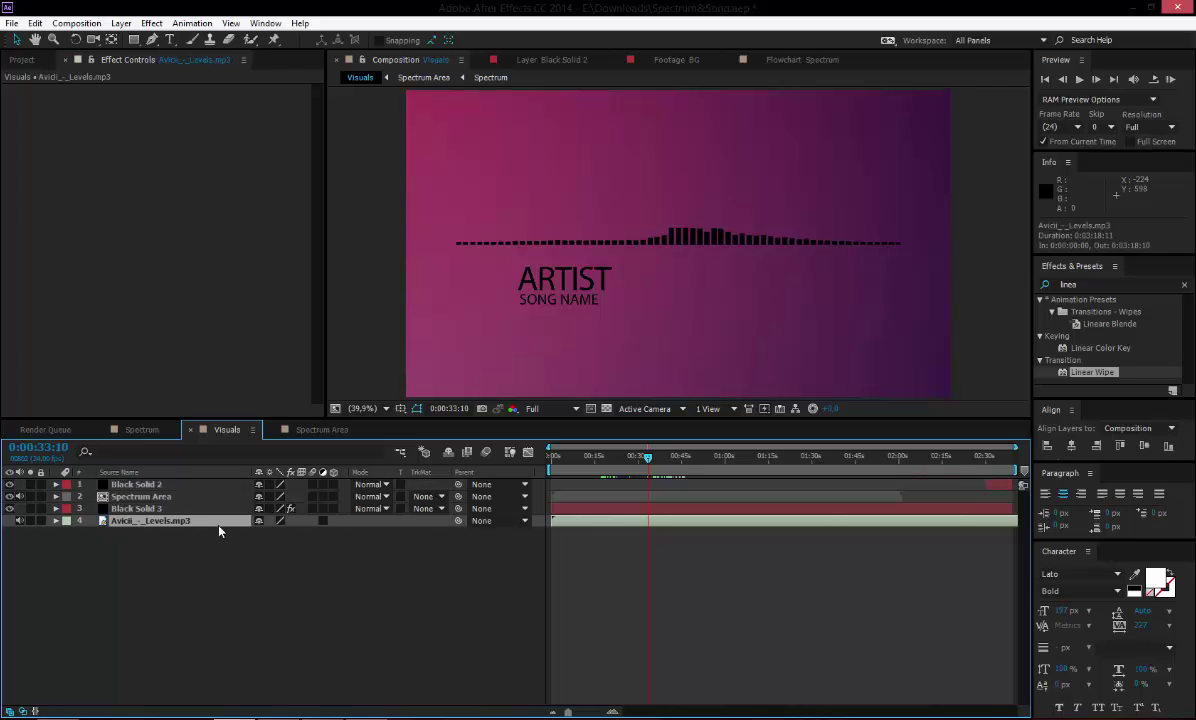
key(Delete)
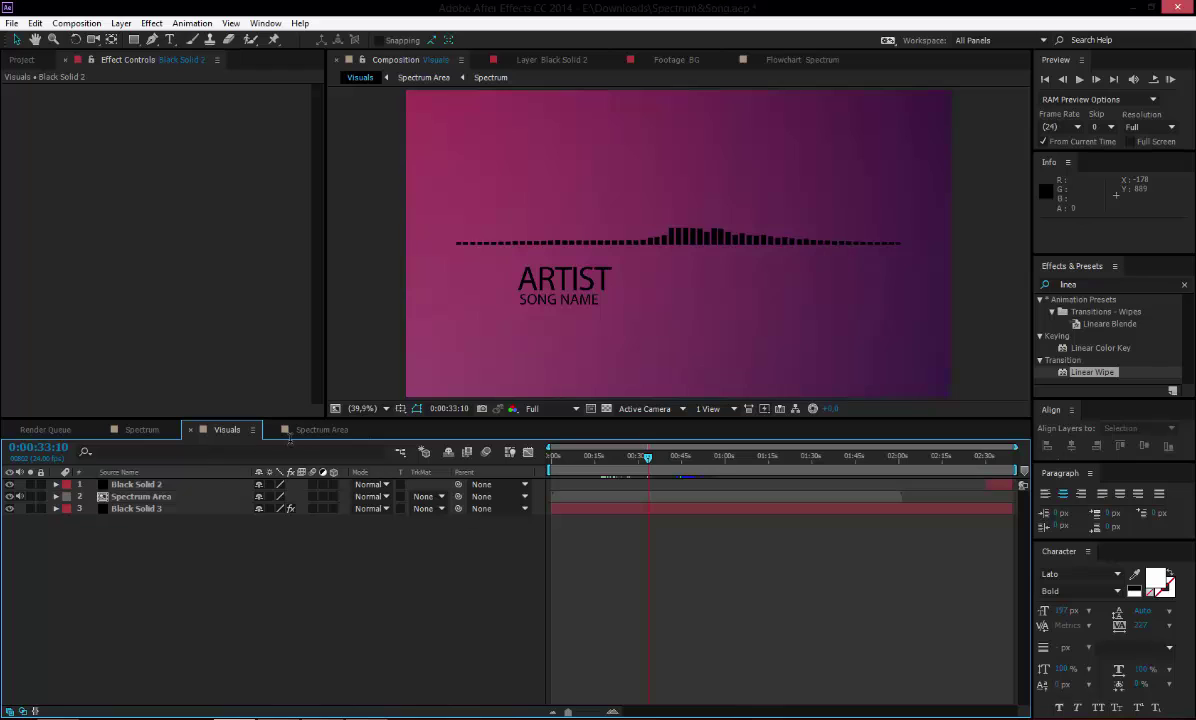
Step: Preview the Visuals composition from 0:01:12:18 after looking through the Spectrum Area and Spectrum compositions
click(22, 60)
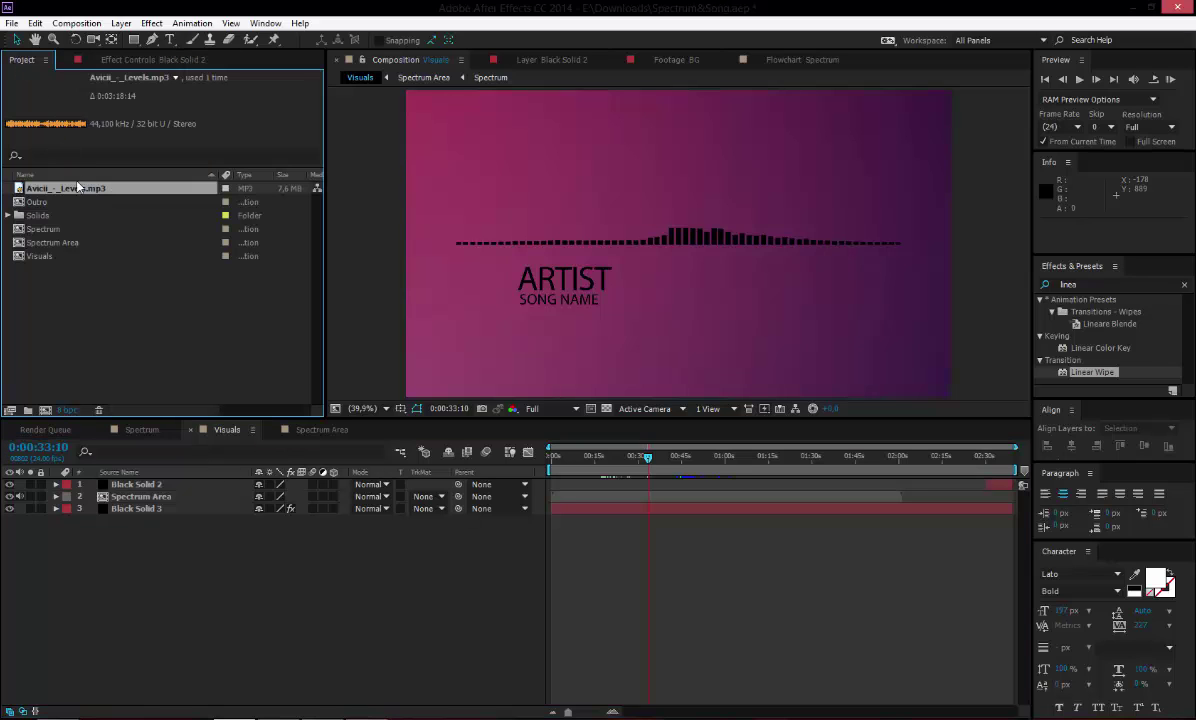
click(308, 430)
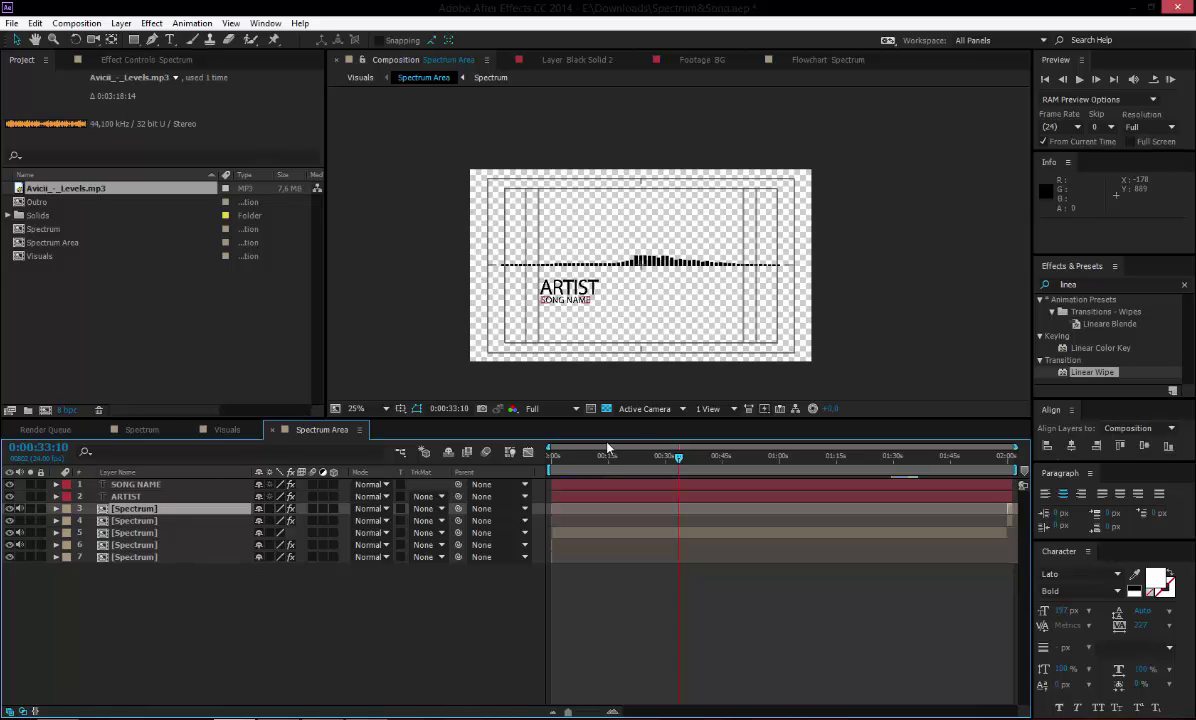
click(148, 432)
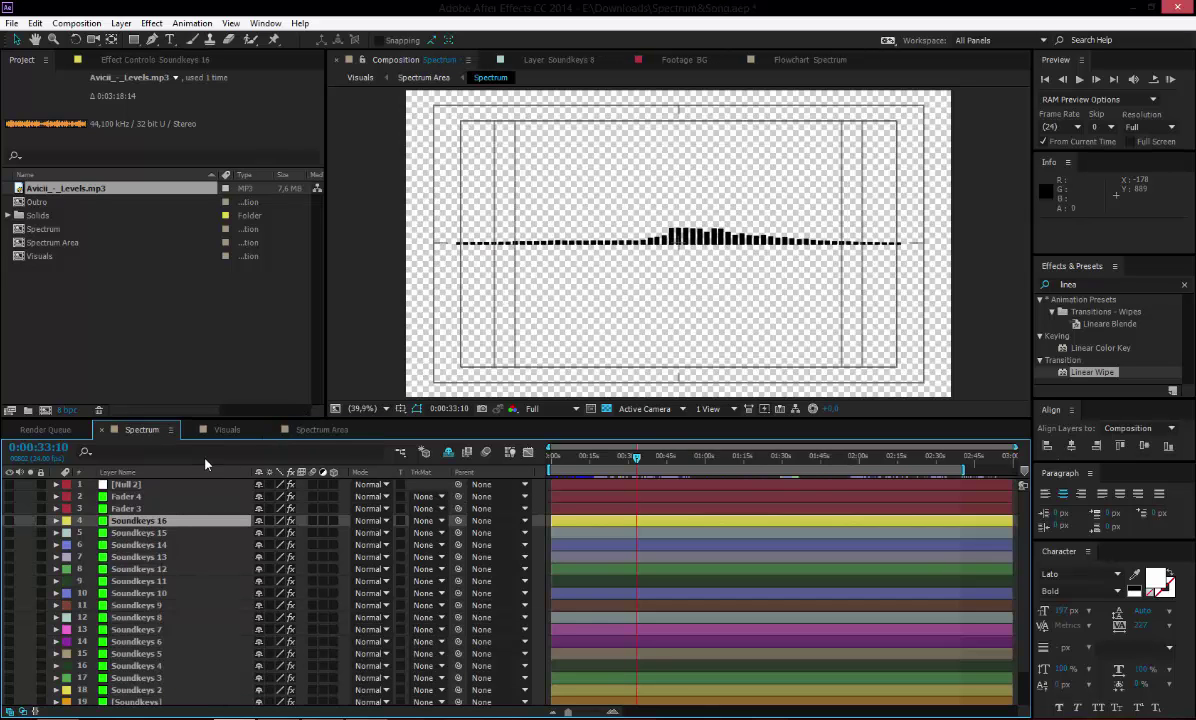
click(227, 430)
click(760, 460)
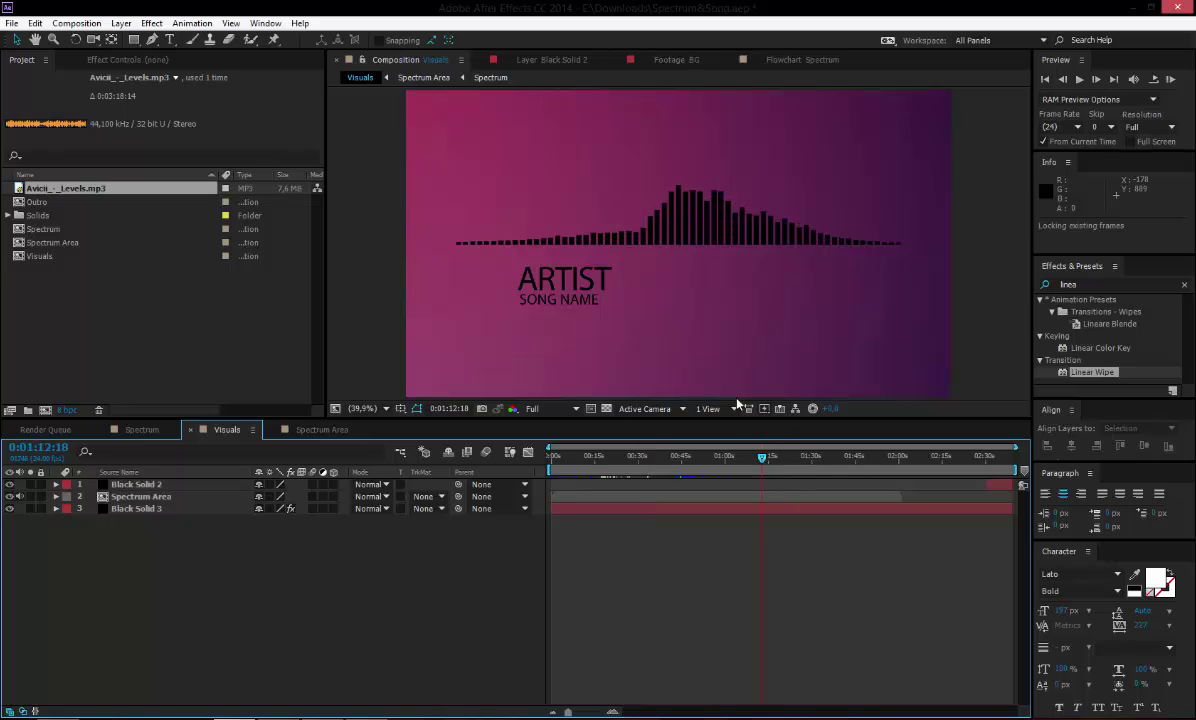
key(KP_0)
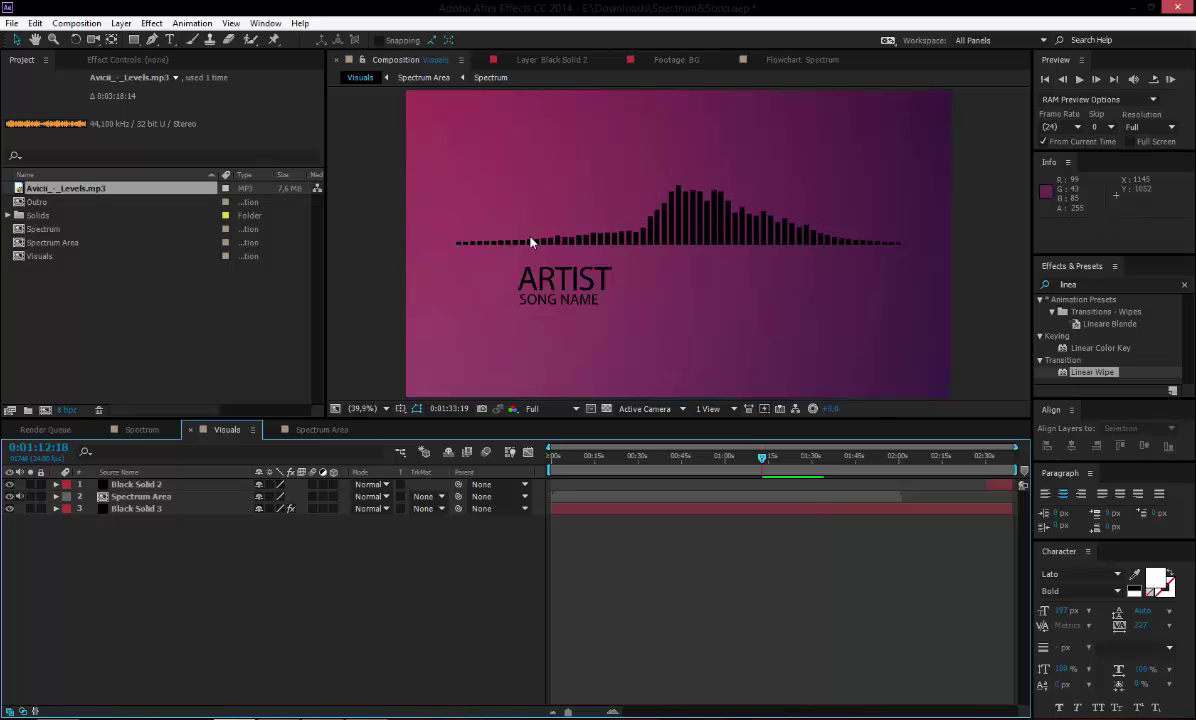
Step: Stop the preview, open the Spectrum composition from Spectrum Area and look through its Soundkeys layers down to the base Soundkeys layer
key(space)
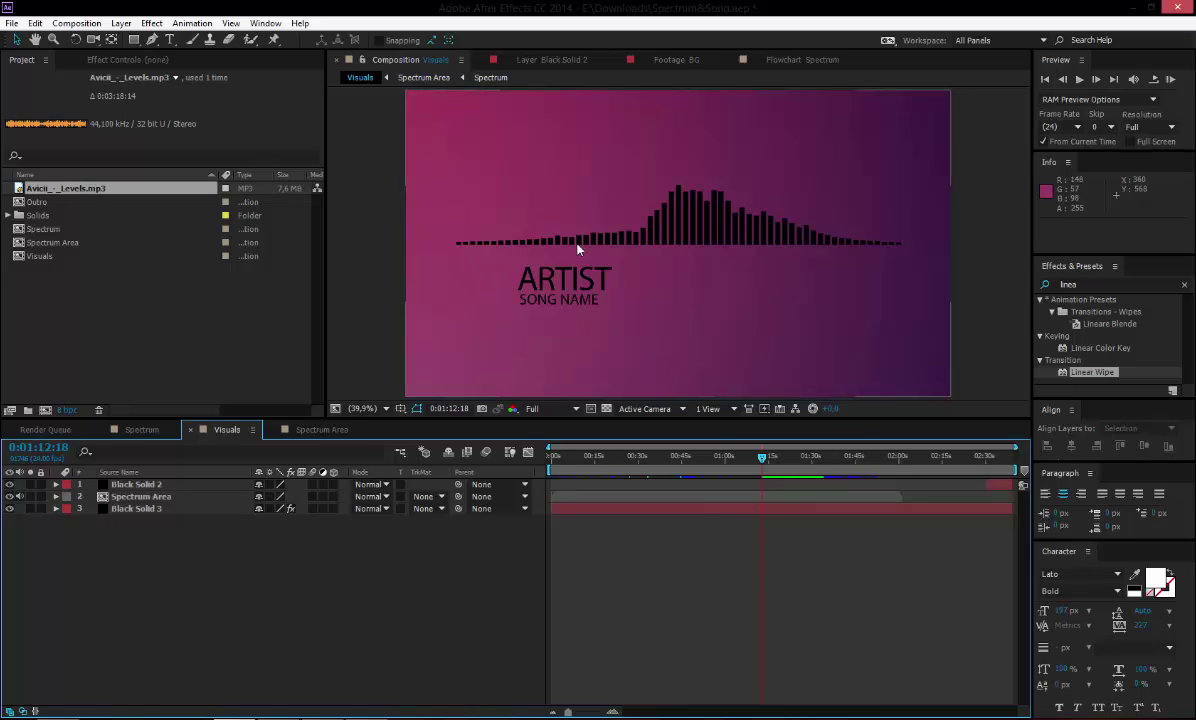
click(286, 431)
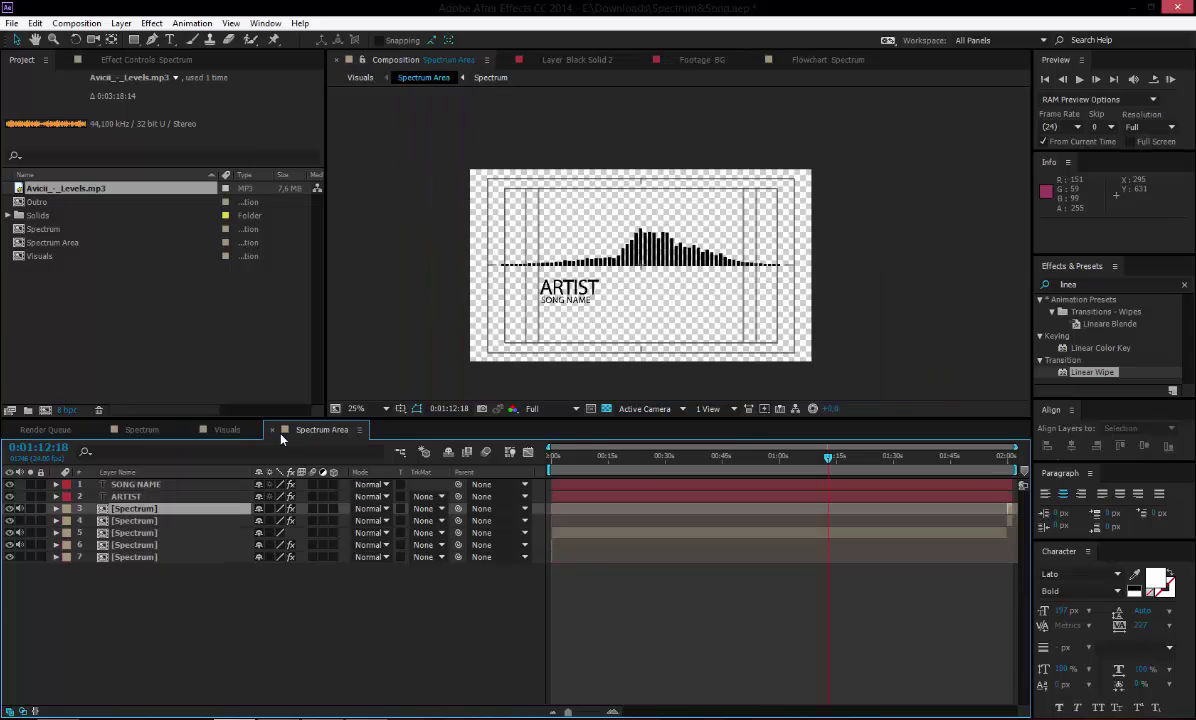
double_click(140, 500)
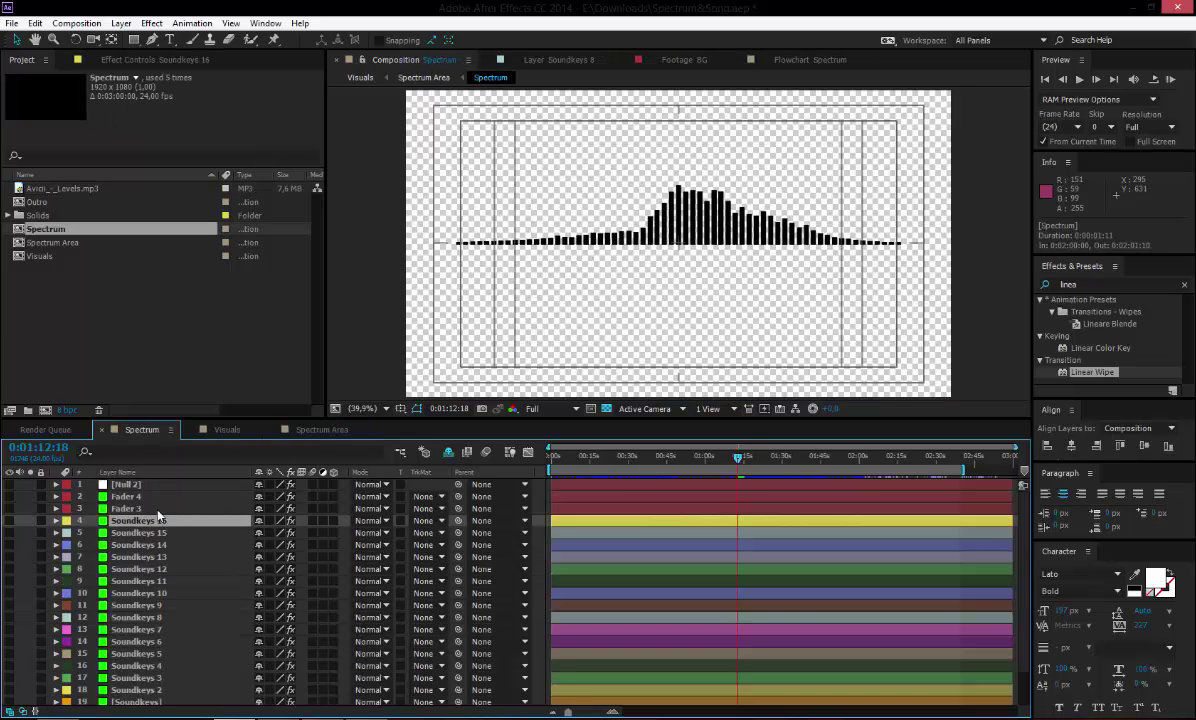
scroll(175, 520, down, 3)
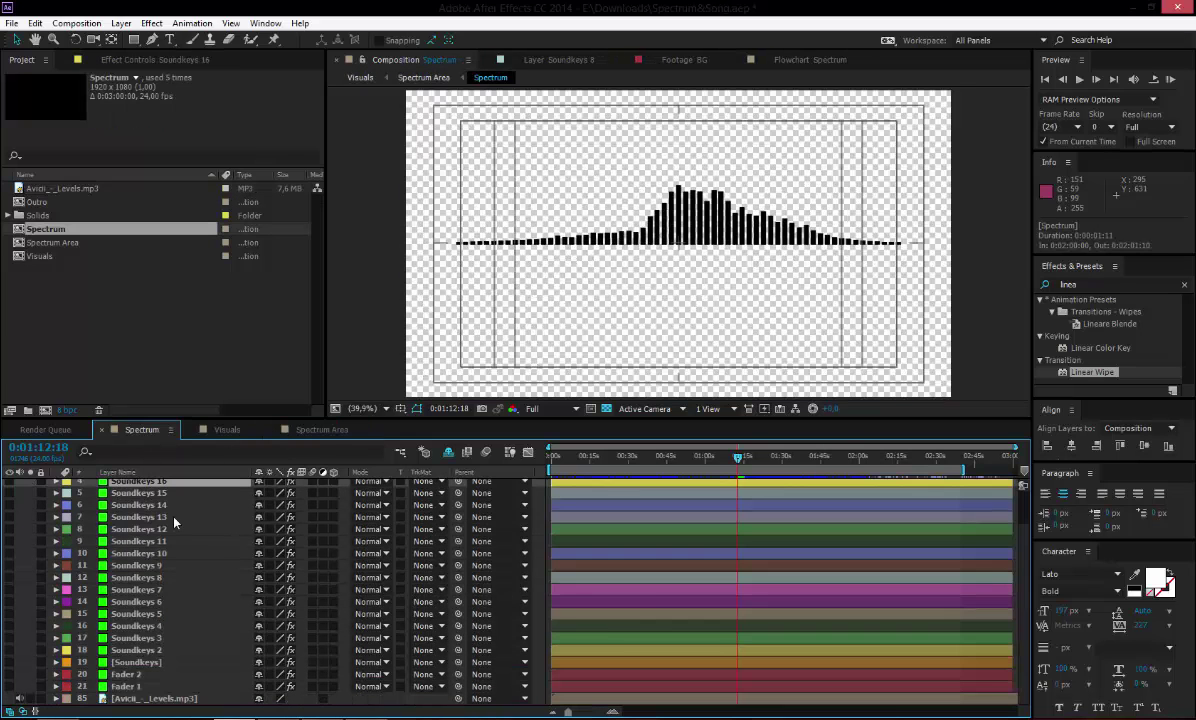
click(137, 662)
scroll(140, 512, up, 3)
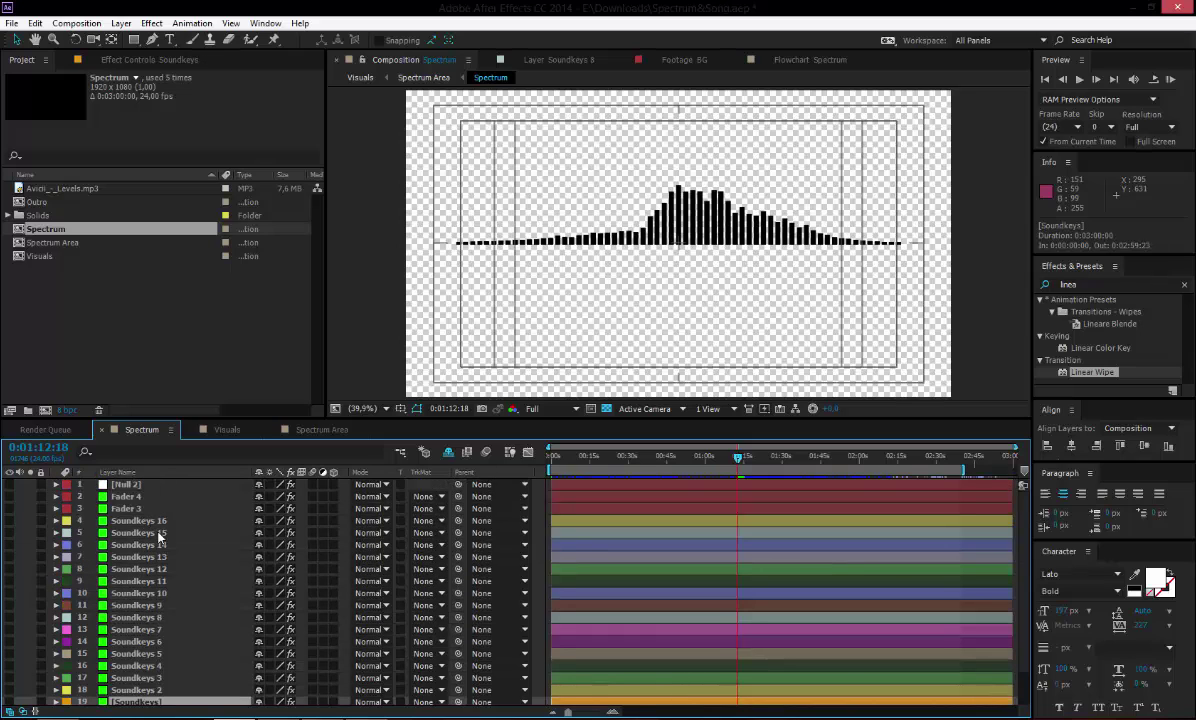
scroll(160, 698, down, 3)
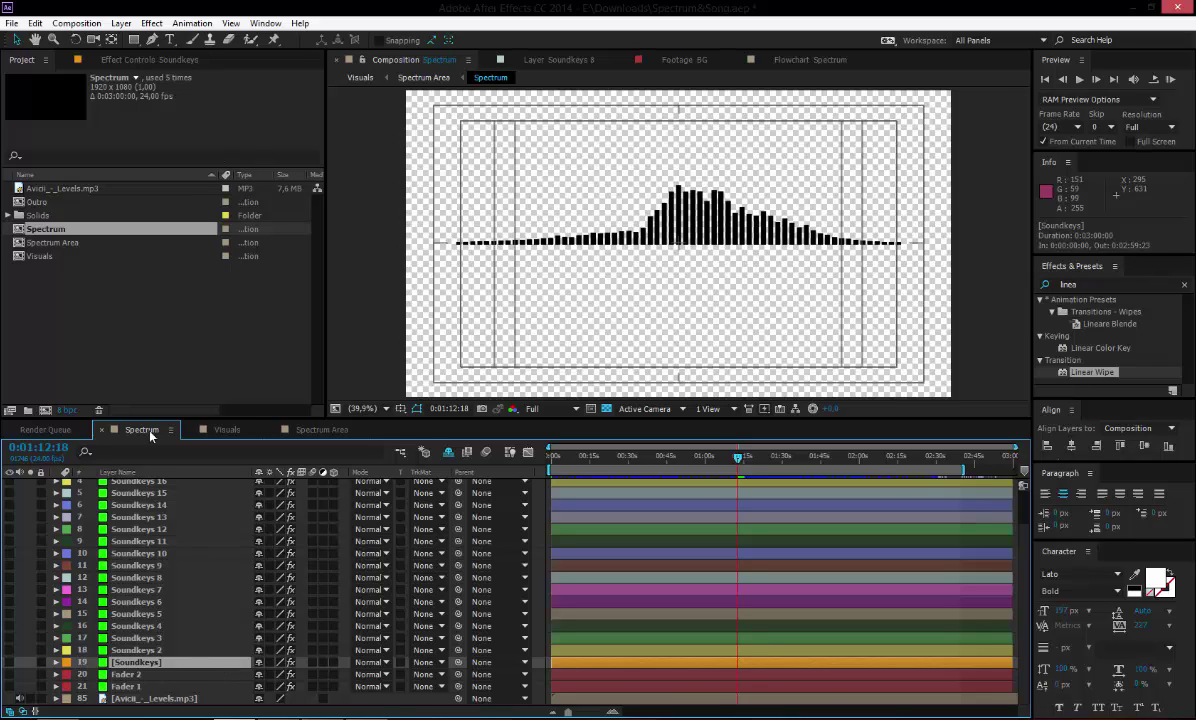
scroll(165, 538, up, 3)
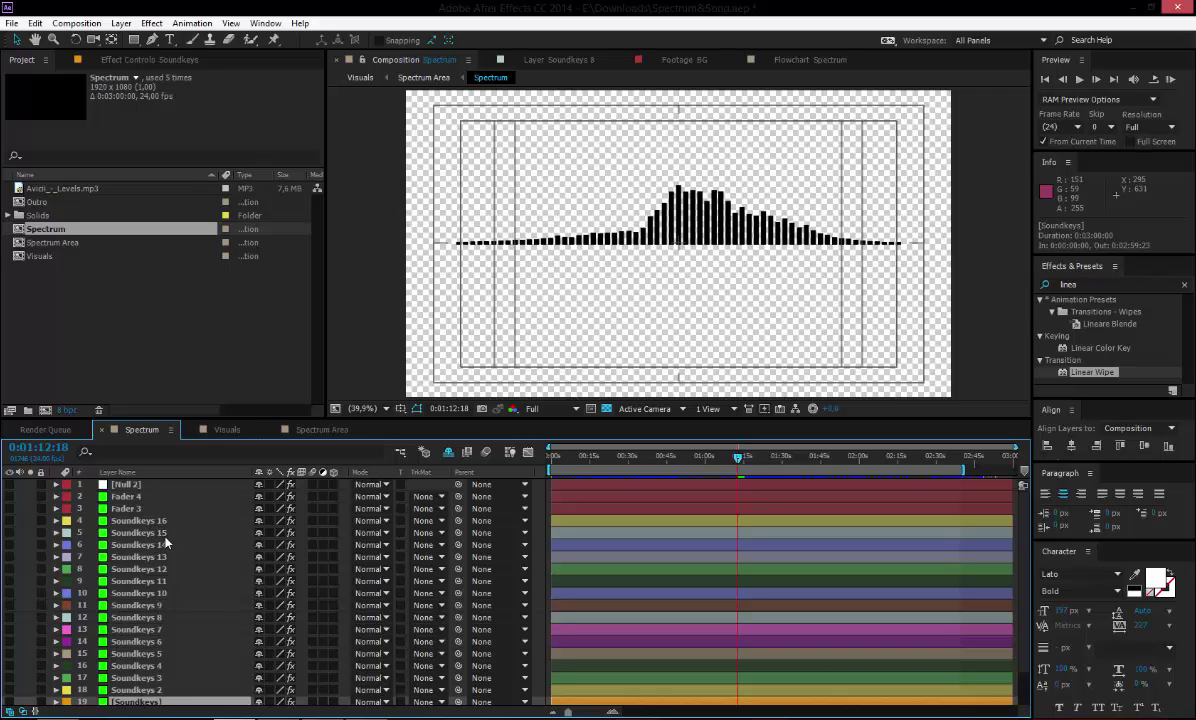
Step: Collapse the Spectrum Adjustment and Range 1 to 3 groups of the base Soundkeys layer's Sound Keys effect and apply the effect
click(158, 60)
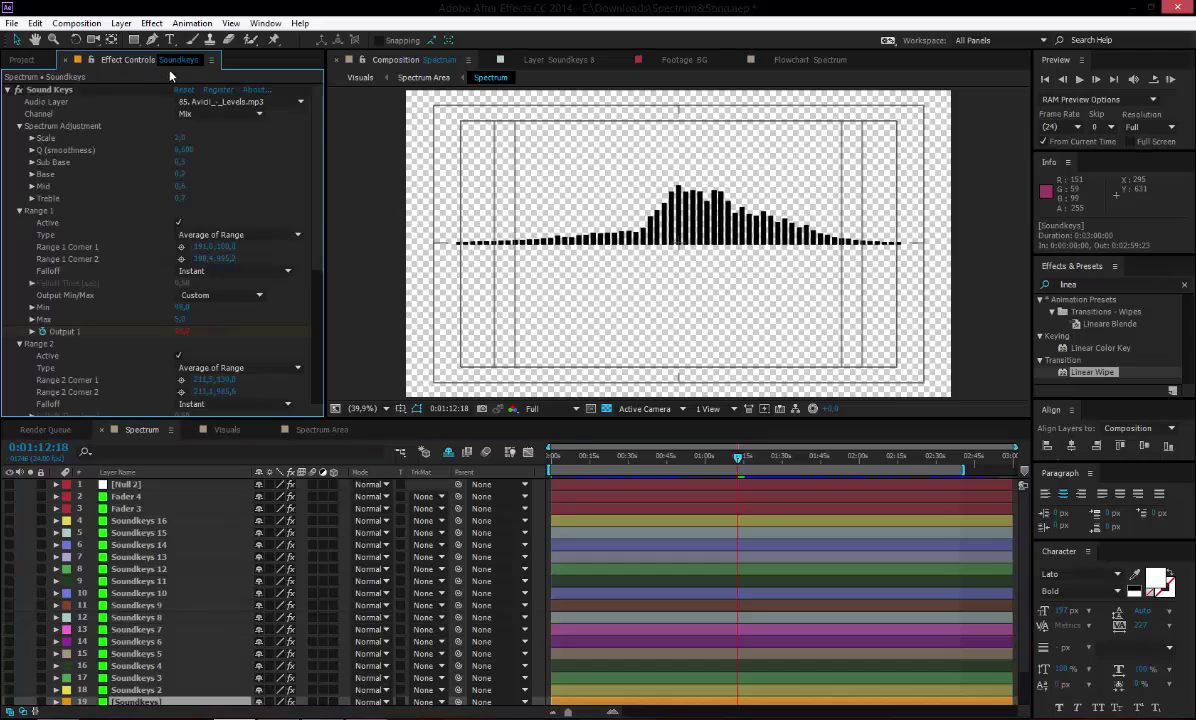
scroll(151, 404, up, 5)
click(9, 90)
click(9, 90)
click(19, 126)
click(19, 138)
click(19, 150)
click(19, 162)
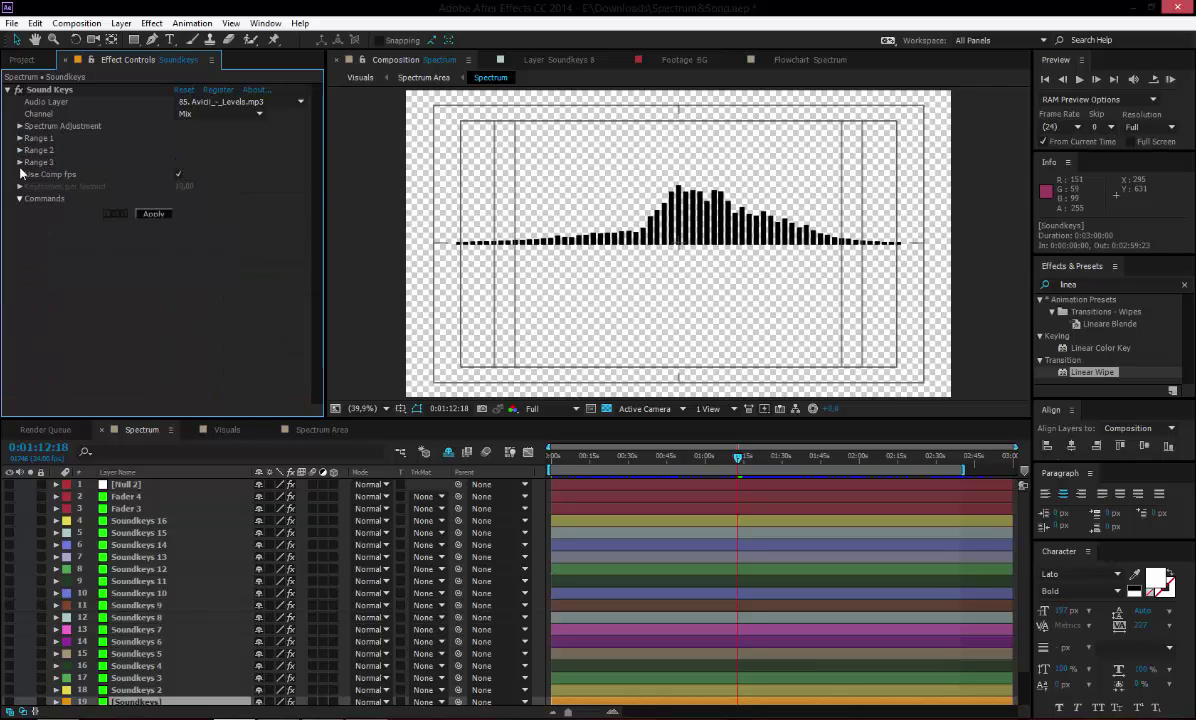
click(155, 215)
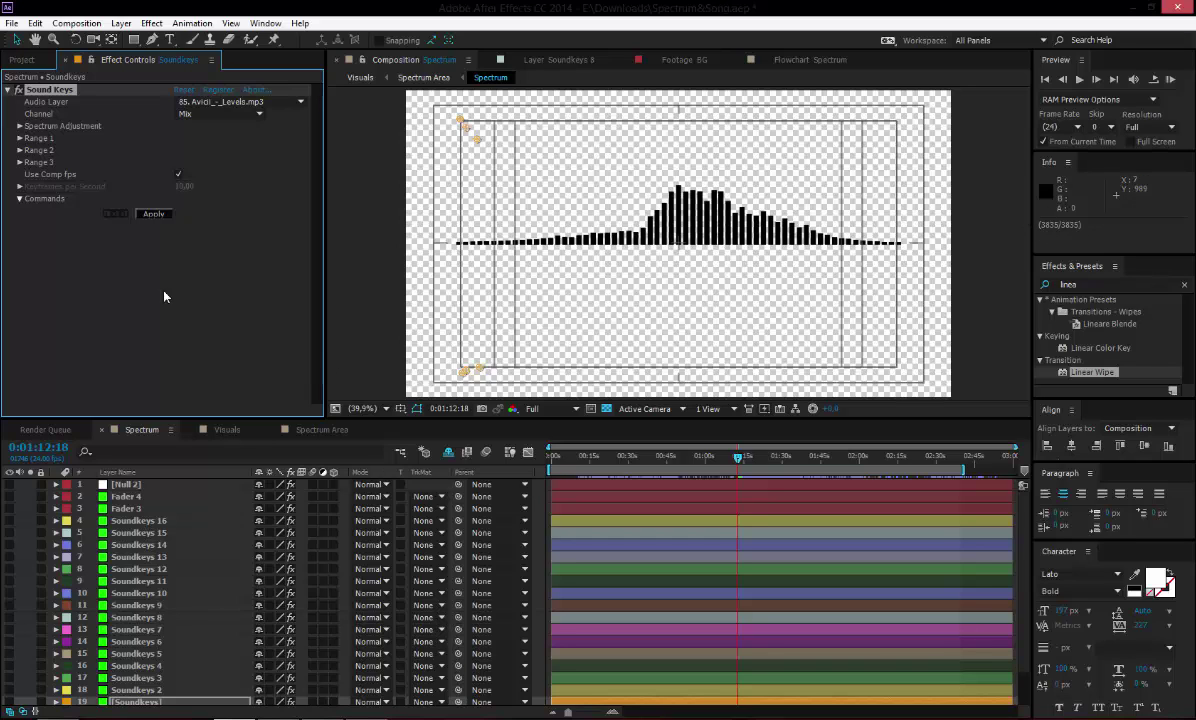
Step: Apply the Sound Keys effect on the Soundkeys 2 layer and inspect the lowest-frequency bars up close
click(136, 690)
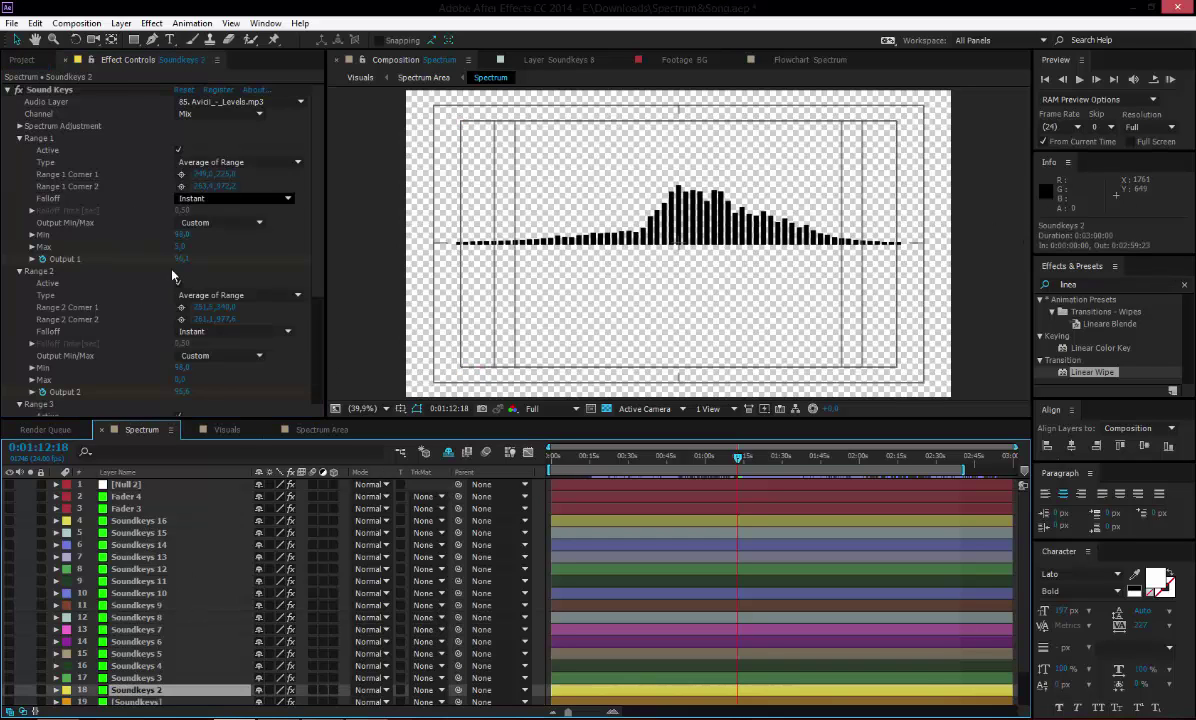
scroll(124, 385, down, 1)
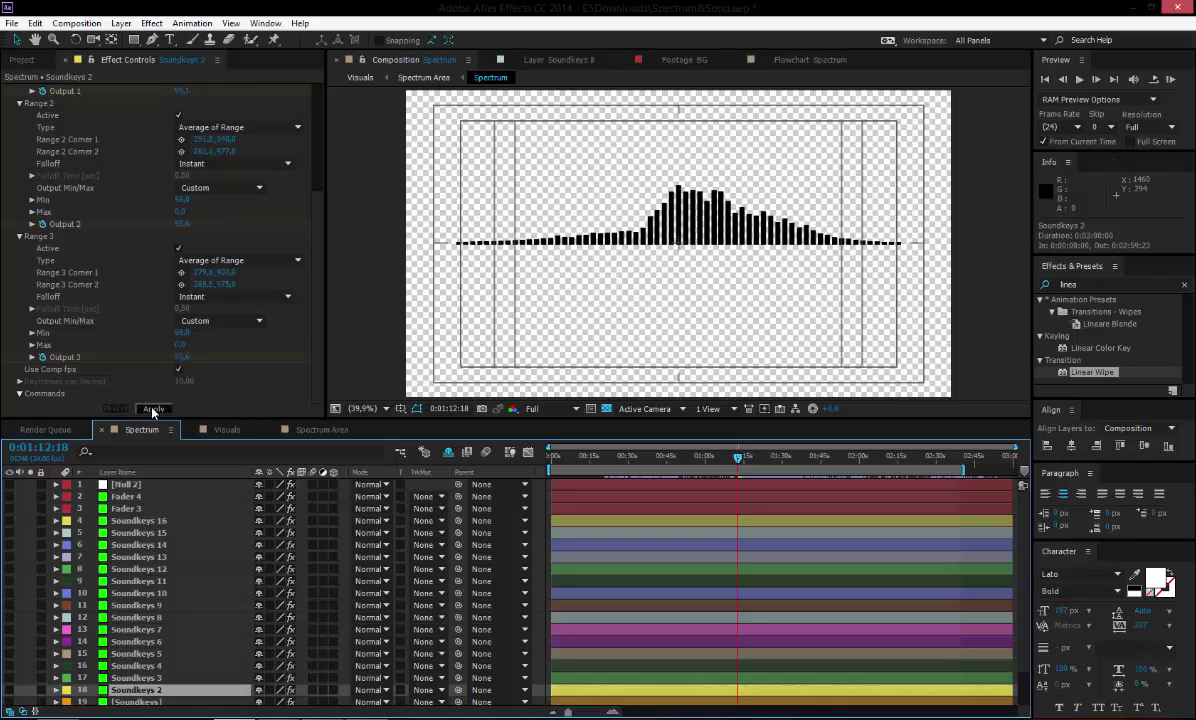
click(153, 409)
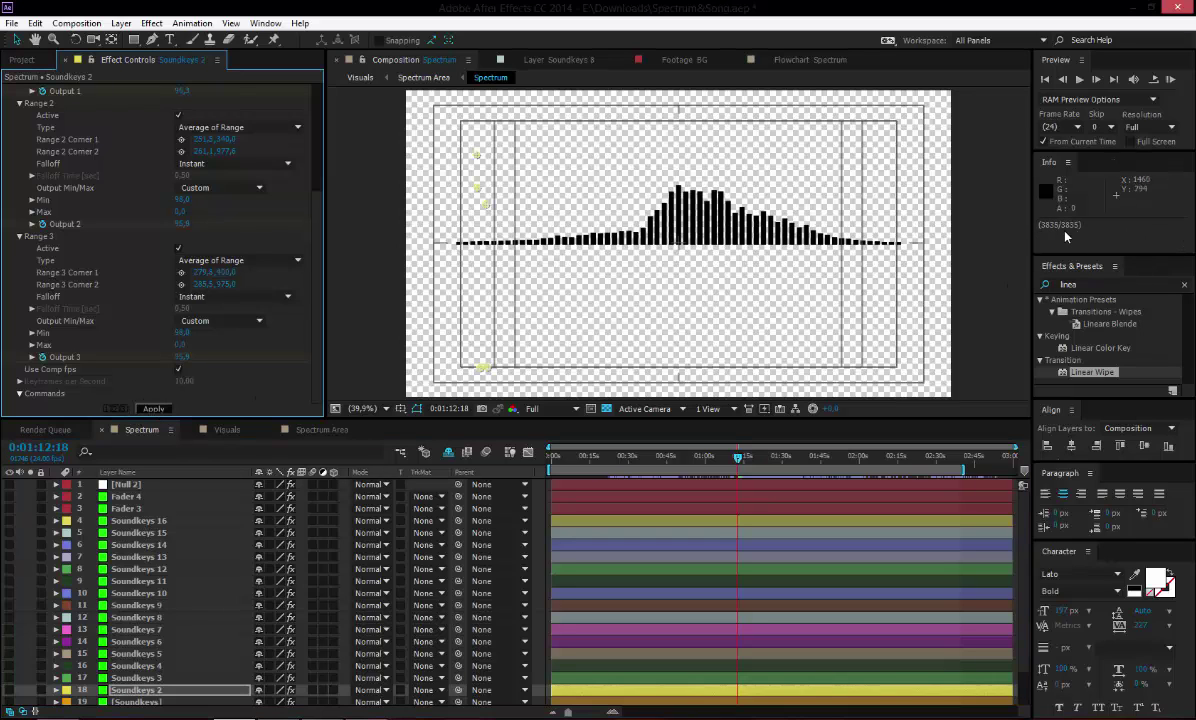
key(slash)
drag(535, 258, 655, 258)
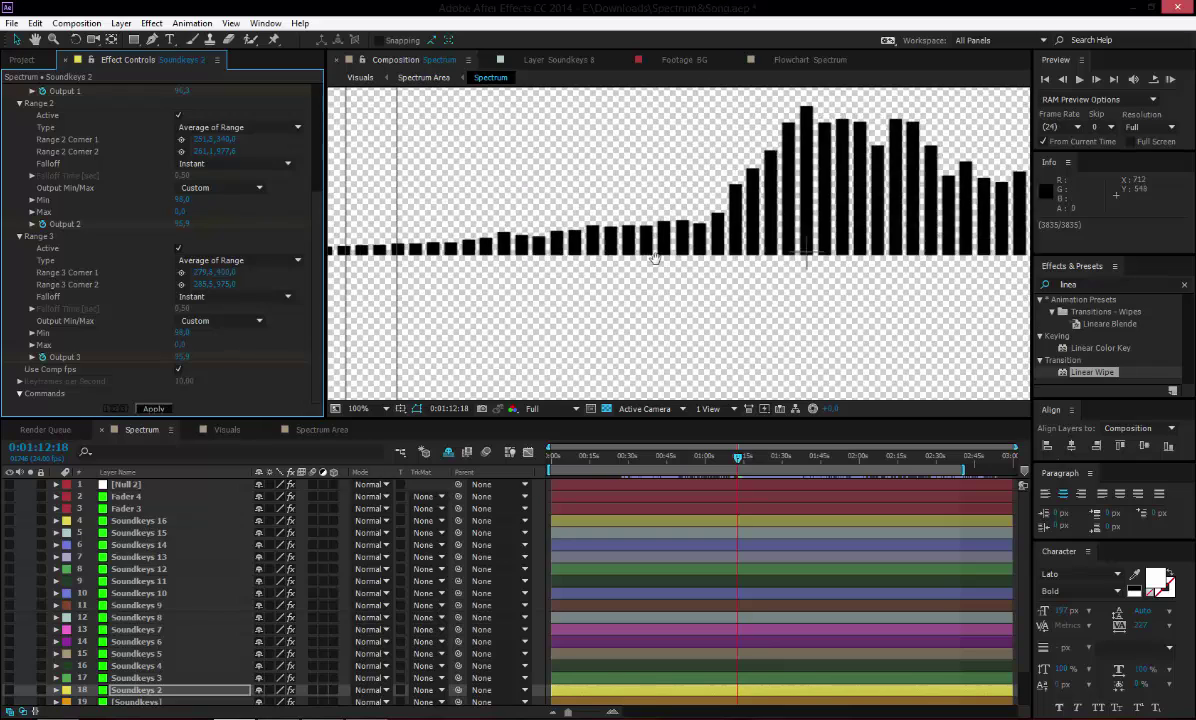
key(period)
key(period)
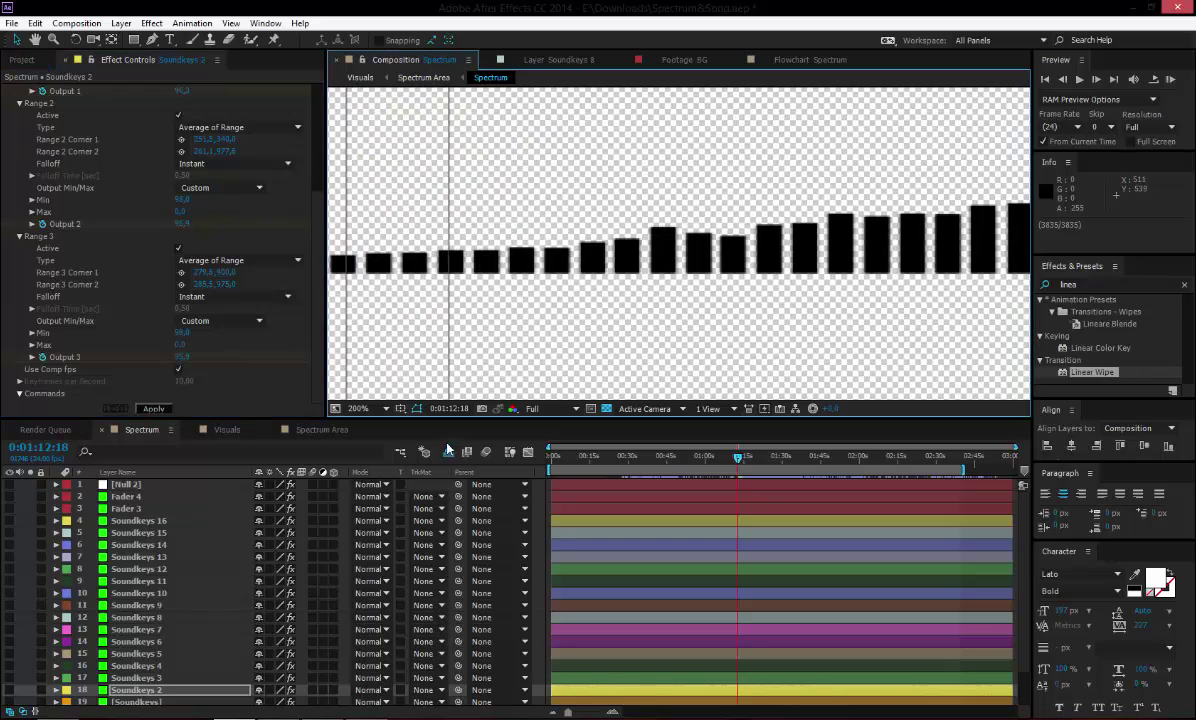
Step: Apply the Sound Keys effect on the Soundkeys 3 layer and check the low-frequency bars in the composition view
click(165, 678)
key(comma)
key(comma)
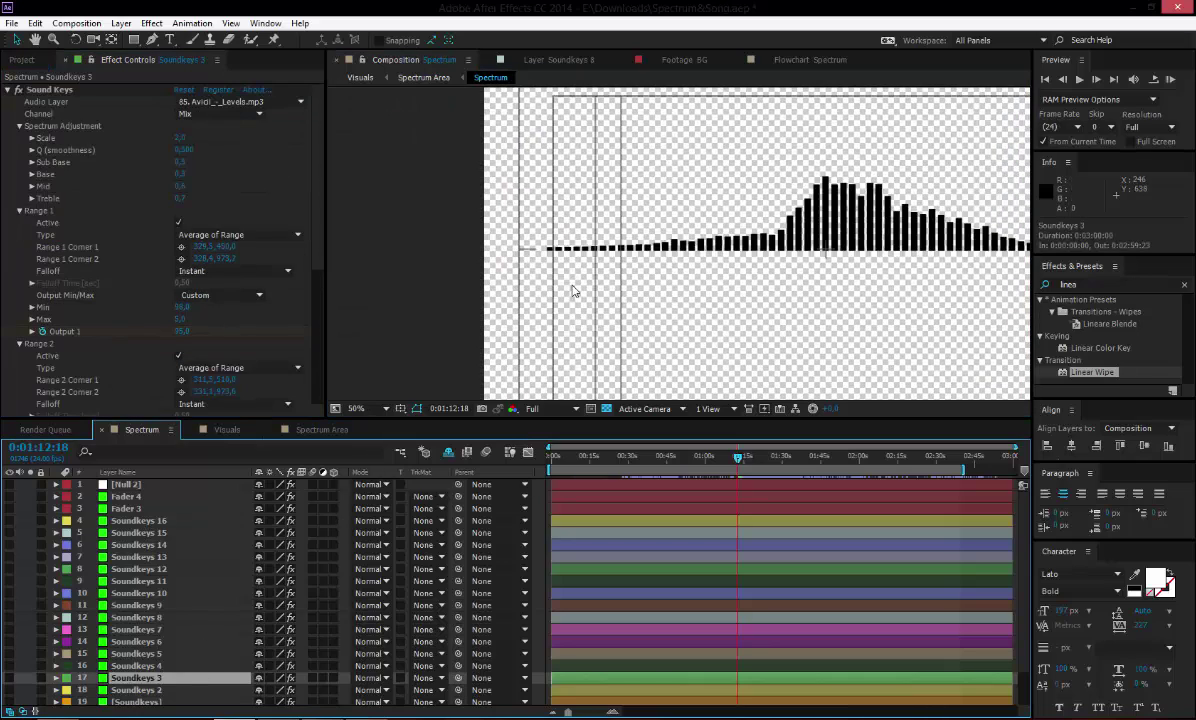
key(period)
key(comma)
scroll(186, 406, down, 5)
click(155, 408)
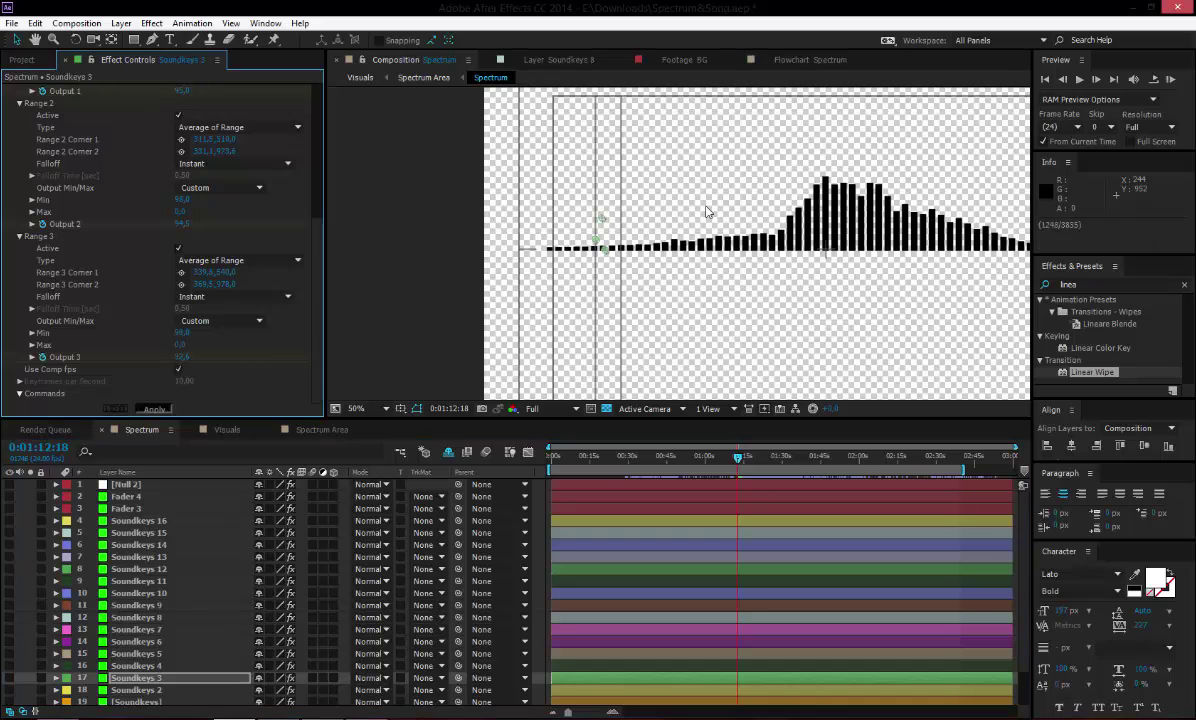
key(period)
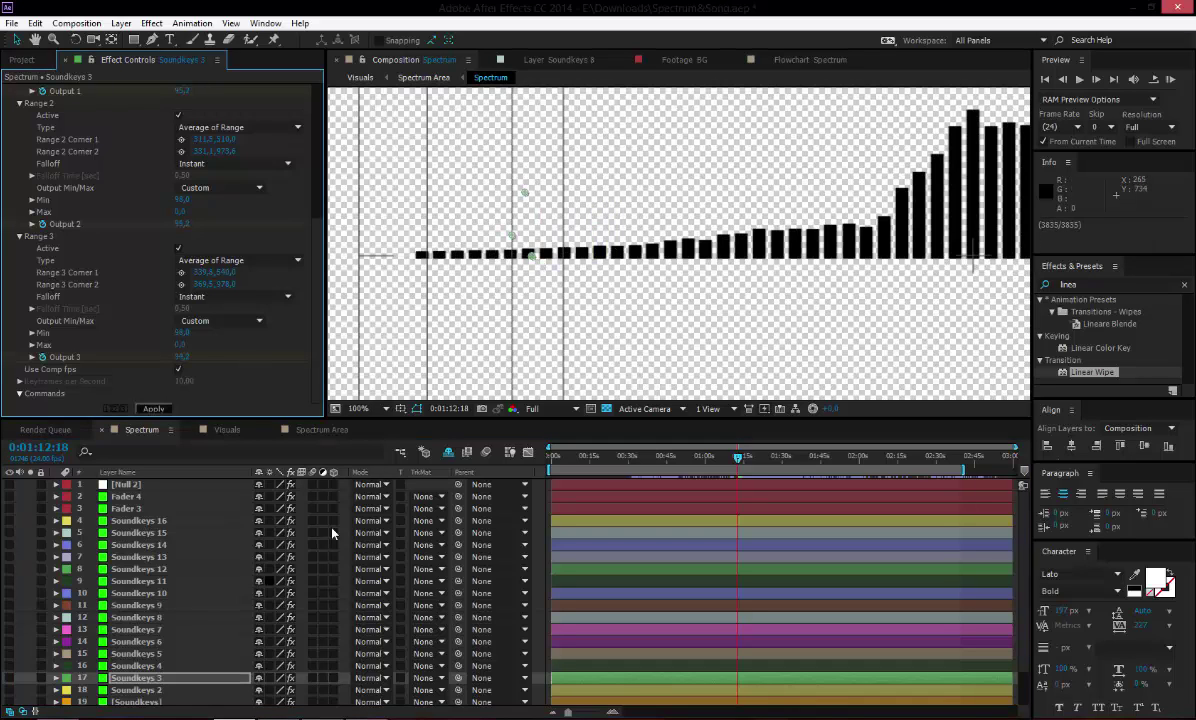
Step: Apply the Sound Keys effect on the Soundkeys 4 layer and inspect the neighbouring bars
click(155, 409)
key(ctrl+Up)
click(158, 408)
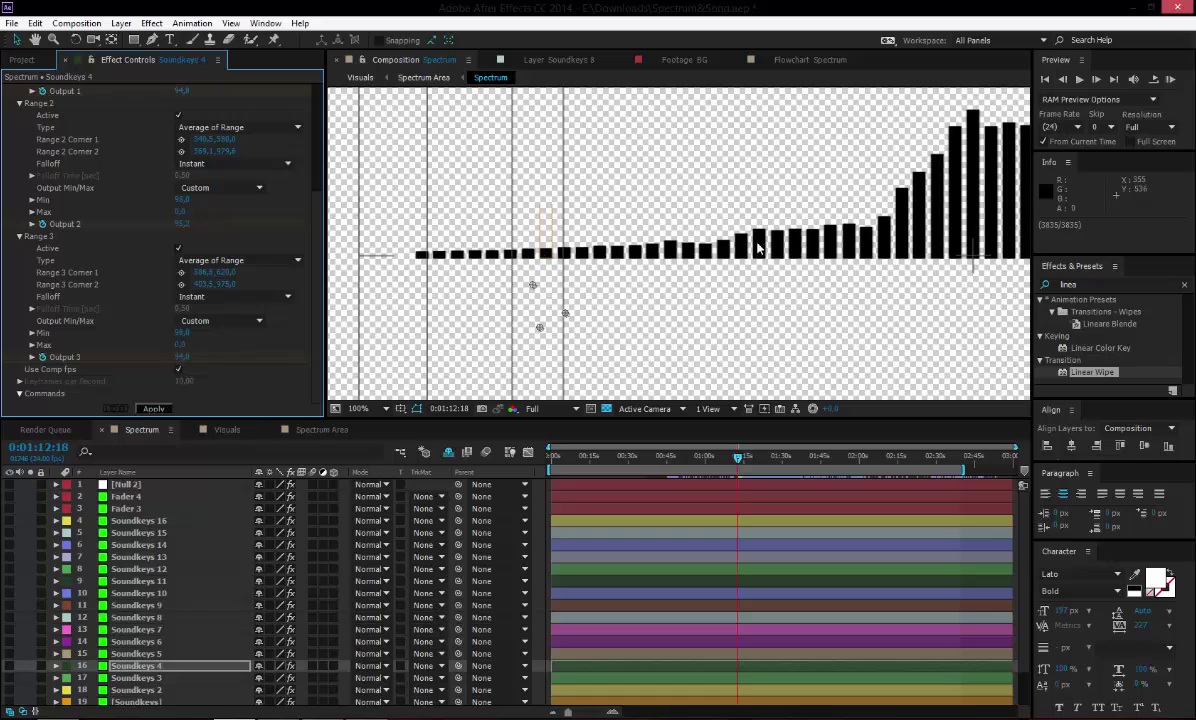
drag(748, 260, 638, 268)
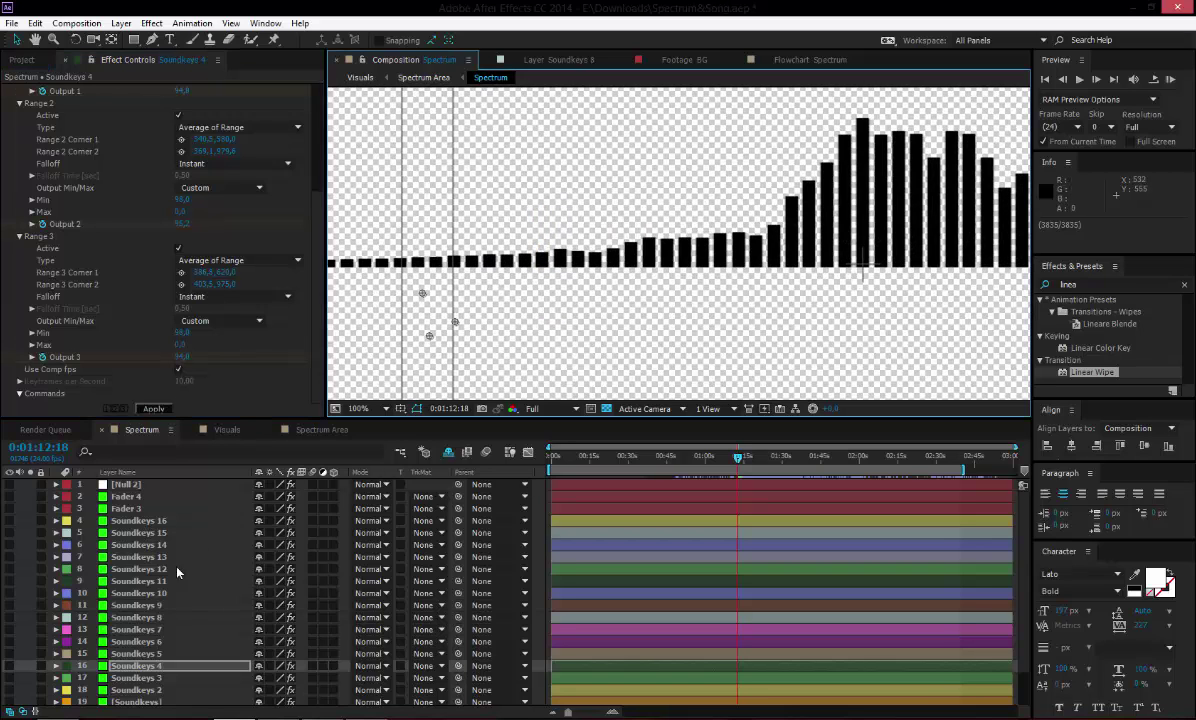
Step: Apply the Sound Keys effect on the Soundkeys 5, Soundkeys 6 and Soundkeys 7 layers one after another
click(137, 653)
click(153, 213)
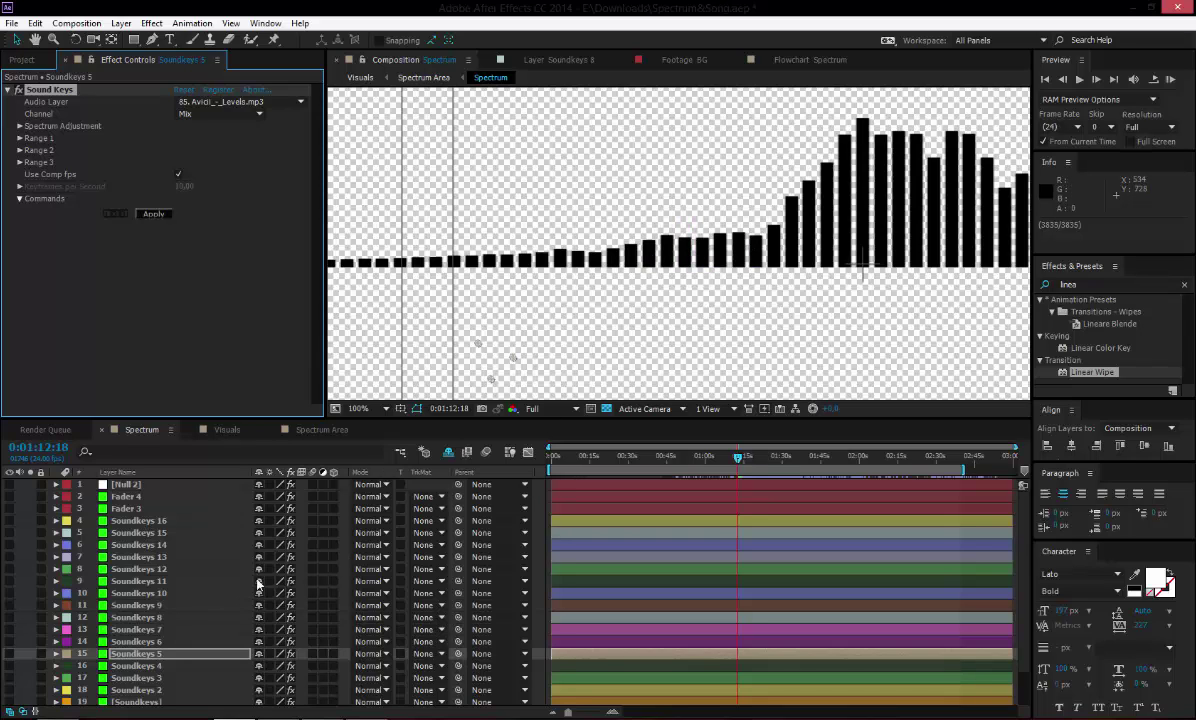
click(178, 641)
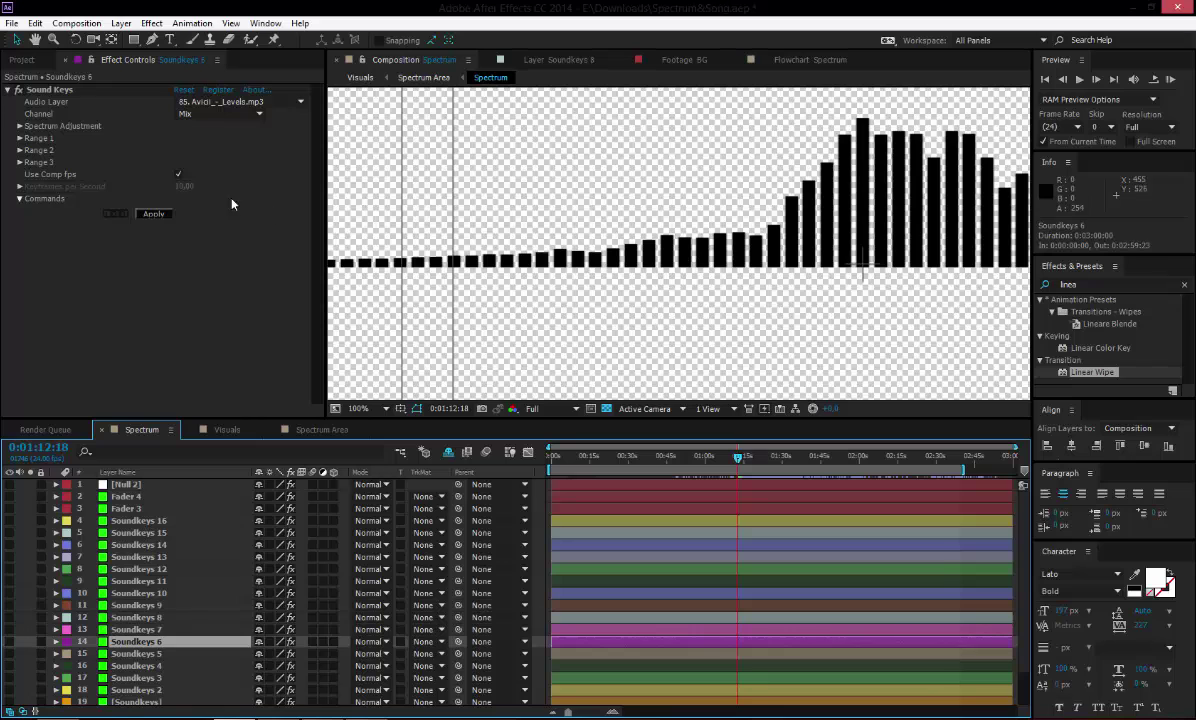
key(ctrl+Up)
key(ctrl+Up)
click(155, 215)
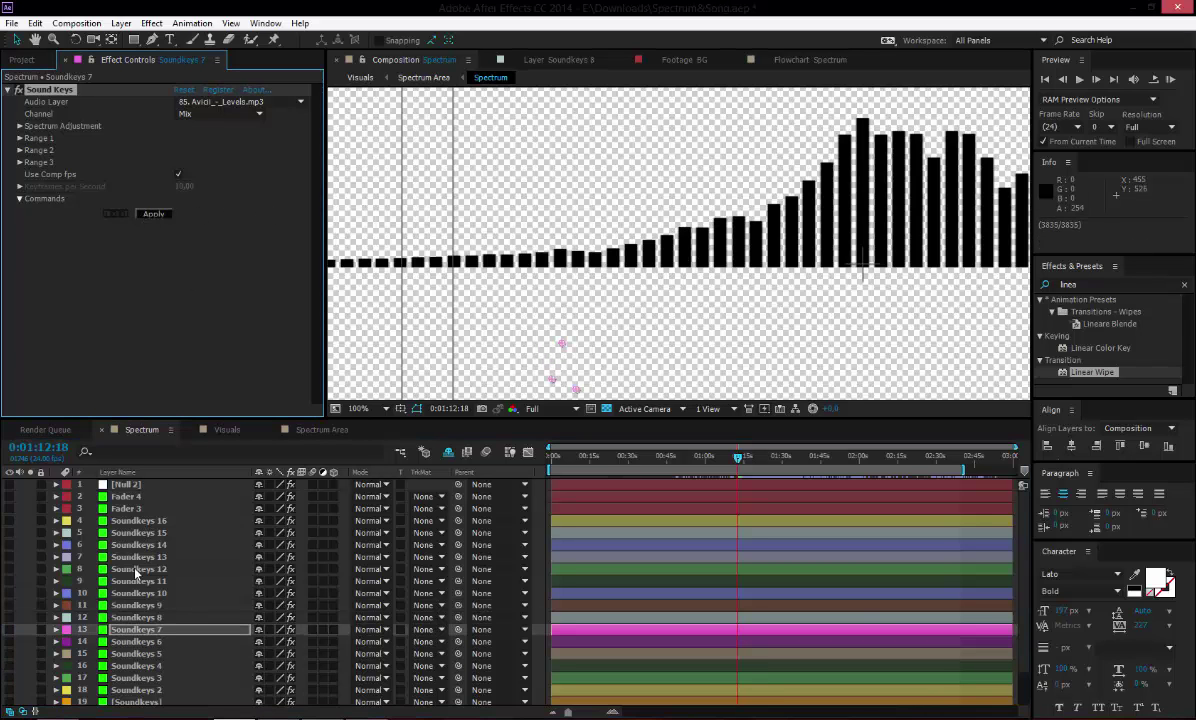
Step: Apply the Sound Keys effect on each remaining layer from Soundkeys 8 through Soundkeys 16
key(comma)
key(ctrl+Up)
key(ctrl+Up)
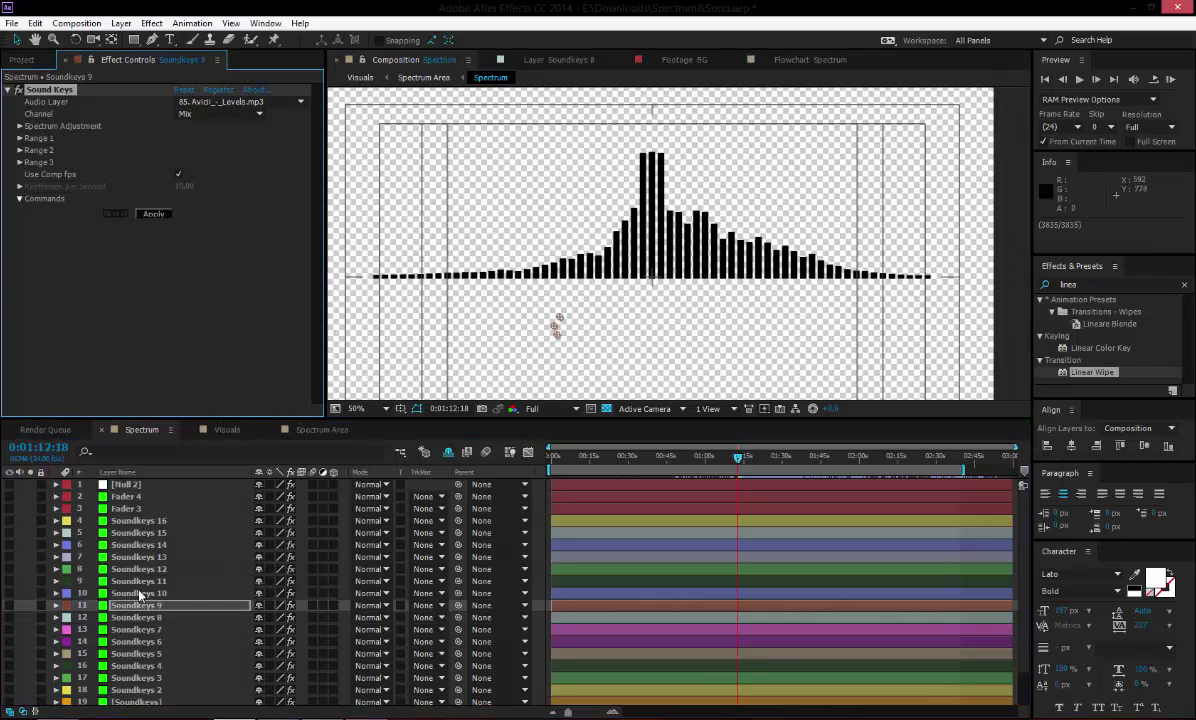
key(ctrl+Up)
key(ctrl+Up)
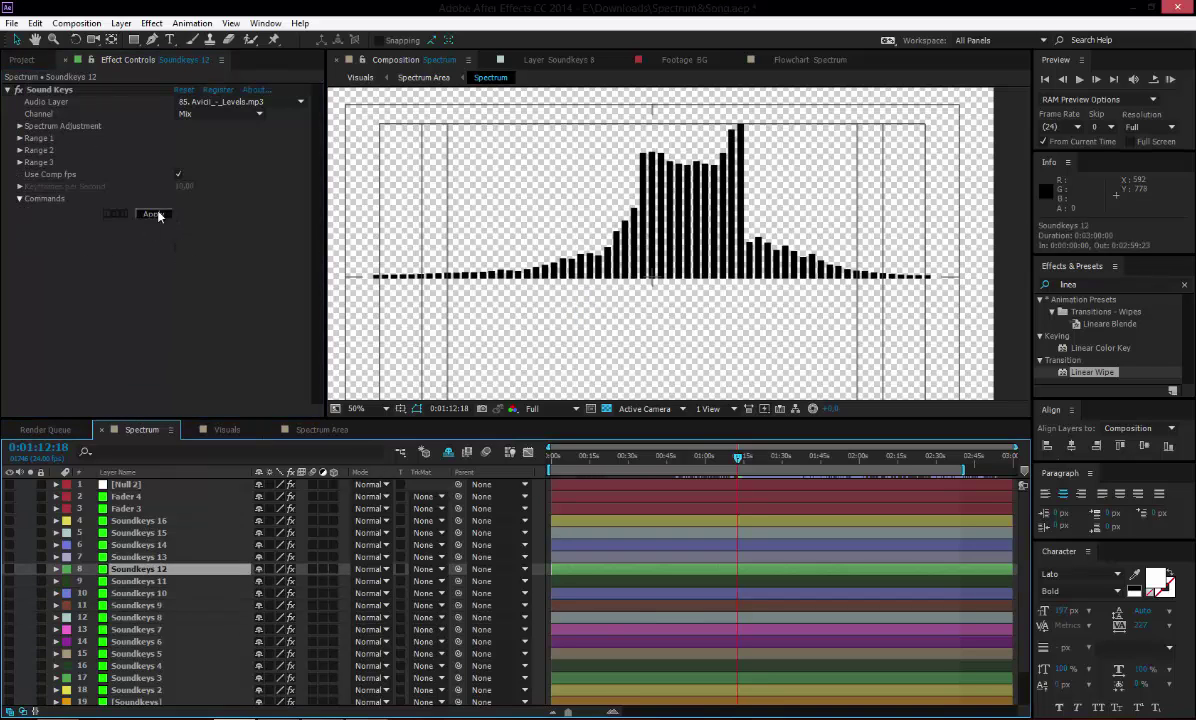
key(ctrl+Up)
key(ctrl+Up)
key(ctrl+Up)
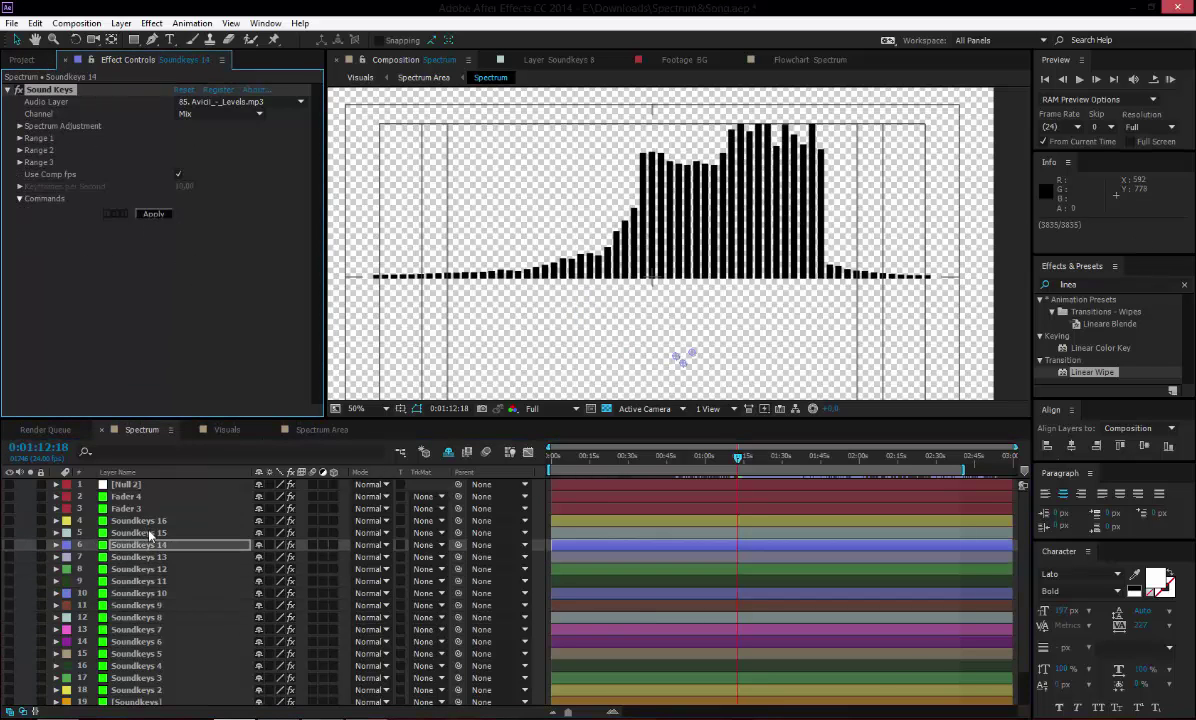
key(ctrl+Up)
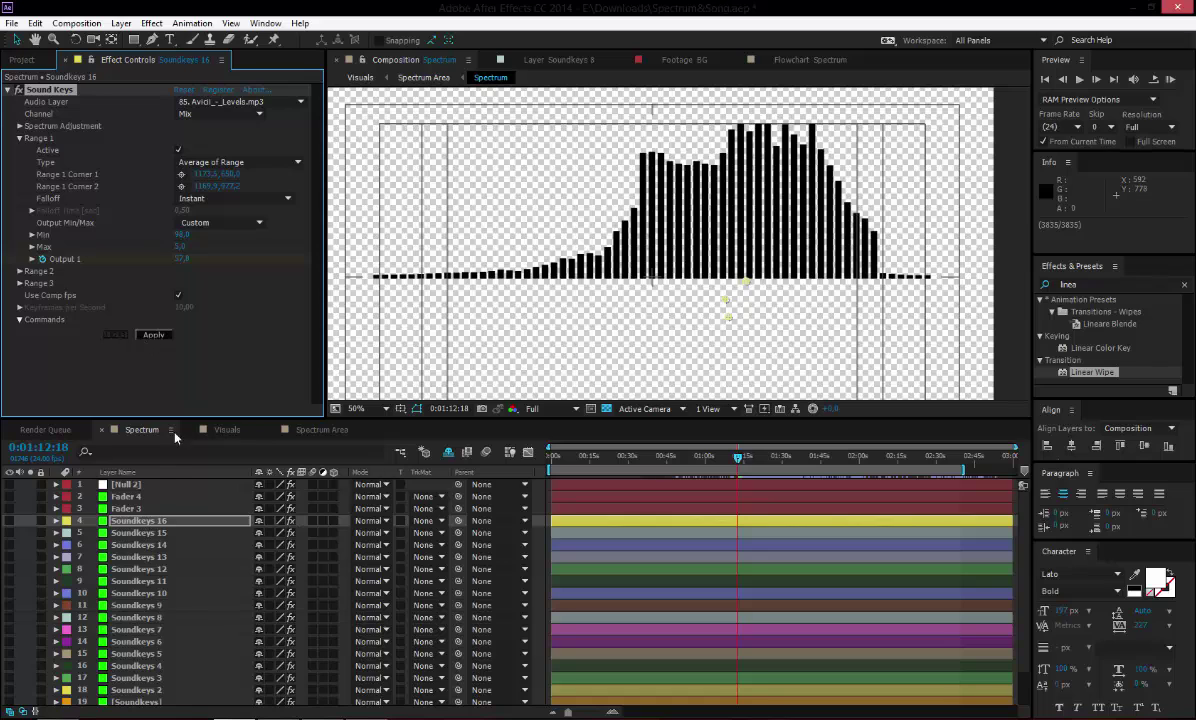
Step: Collapse the Sound Keys effect on Soundkeys 16 and move the current time to 0:02:03:17 to check the spectrum bars
scroll(216, 651, down, 3)
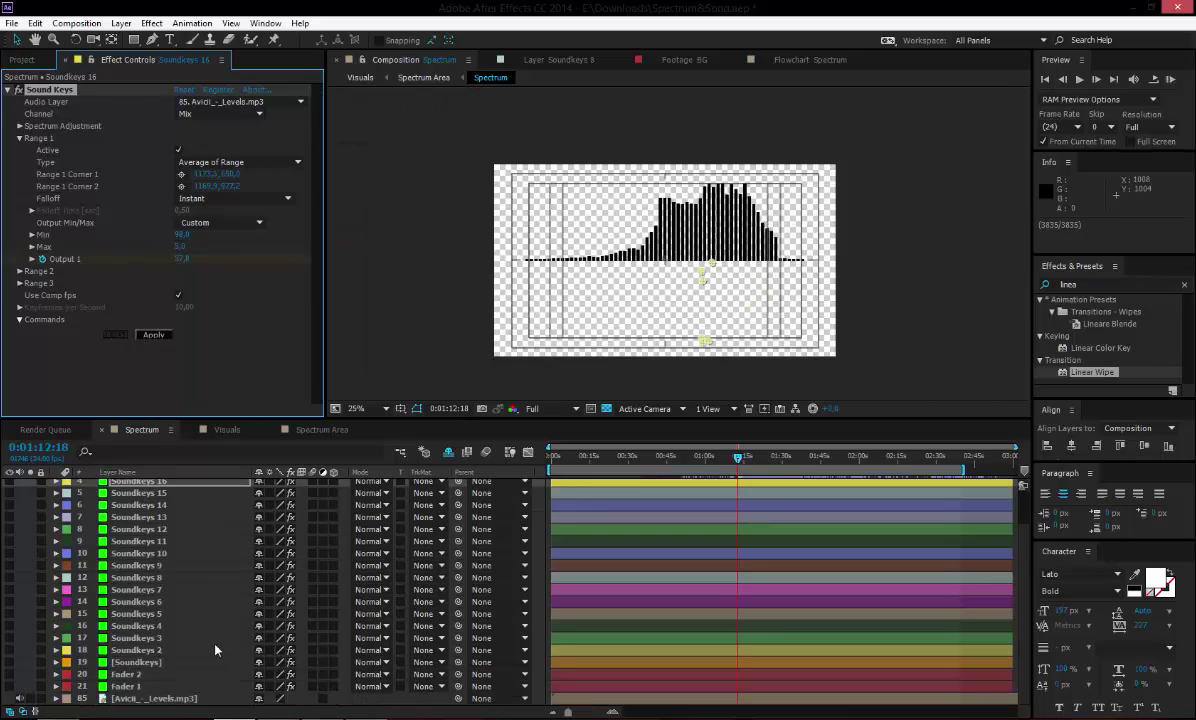
scroll(195, 633, up, 3)
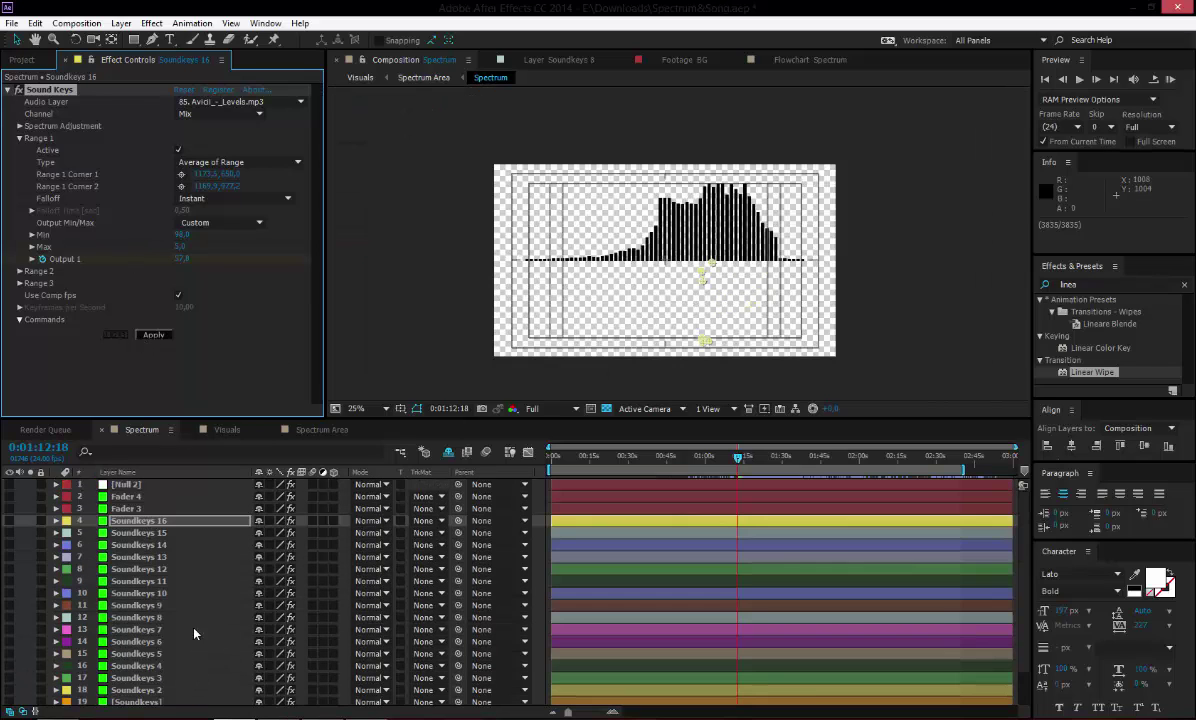
click(8, 90)
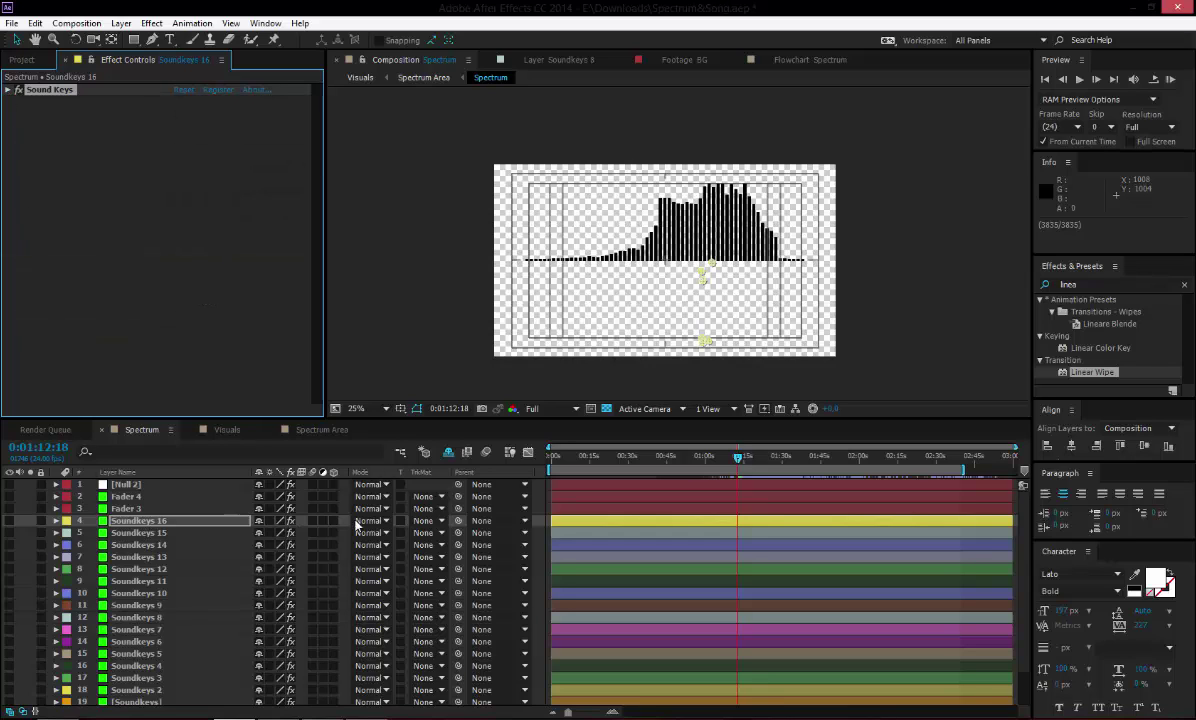
drag(716, 462, 868, 460)
scroll(600, 655, down, 3)
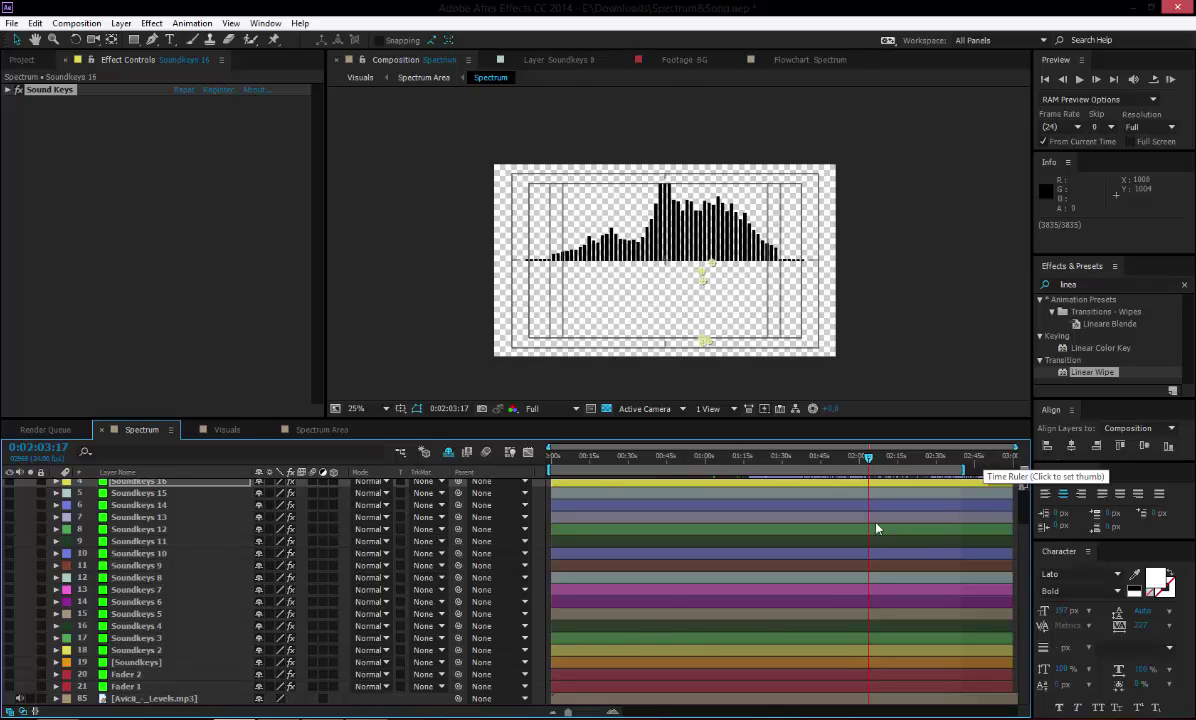
scroll(265, 614, up, 3)
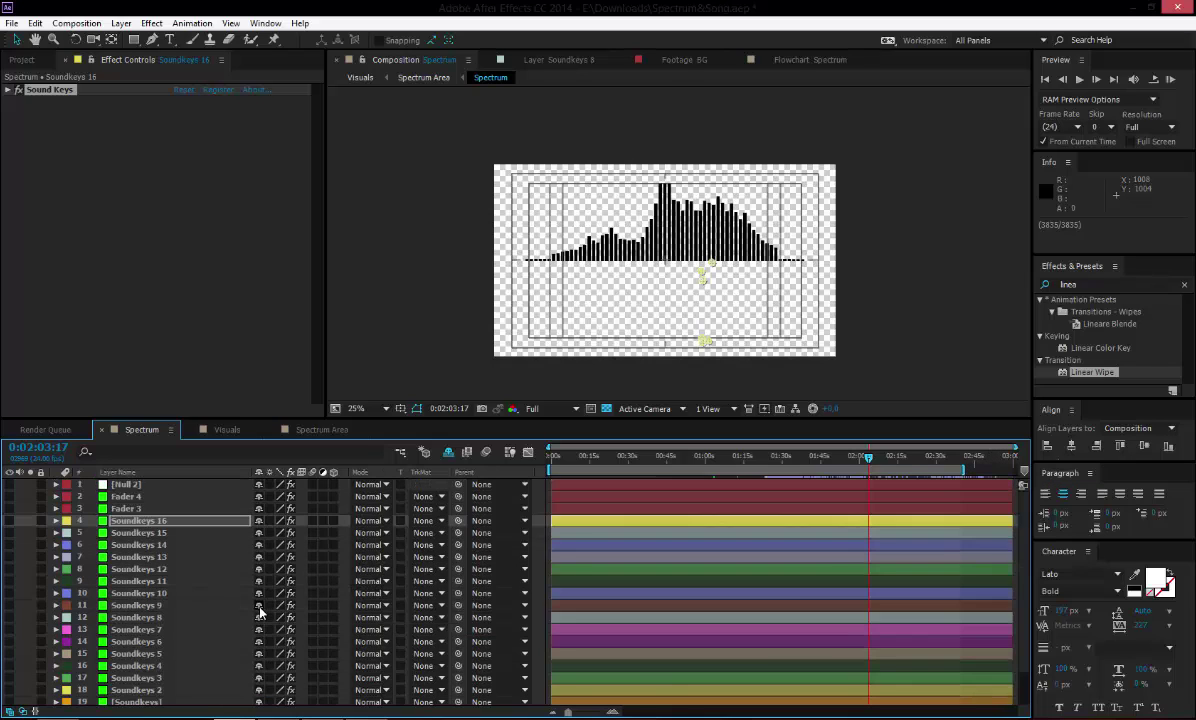
scroll(260, 612, down, 3)
scroll(563, 714, up, 3)
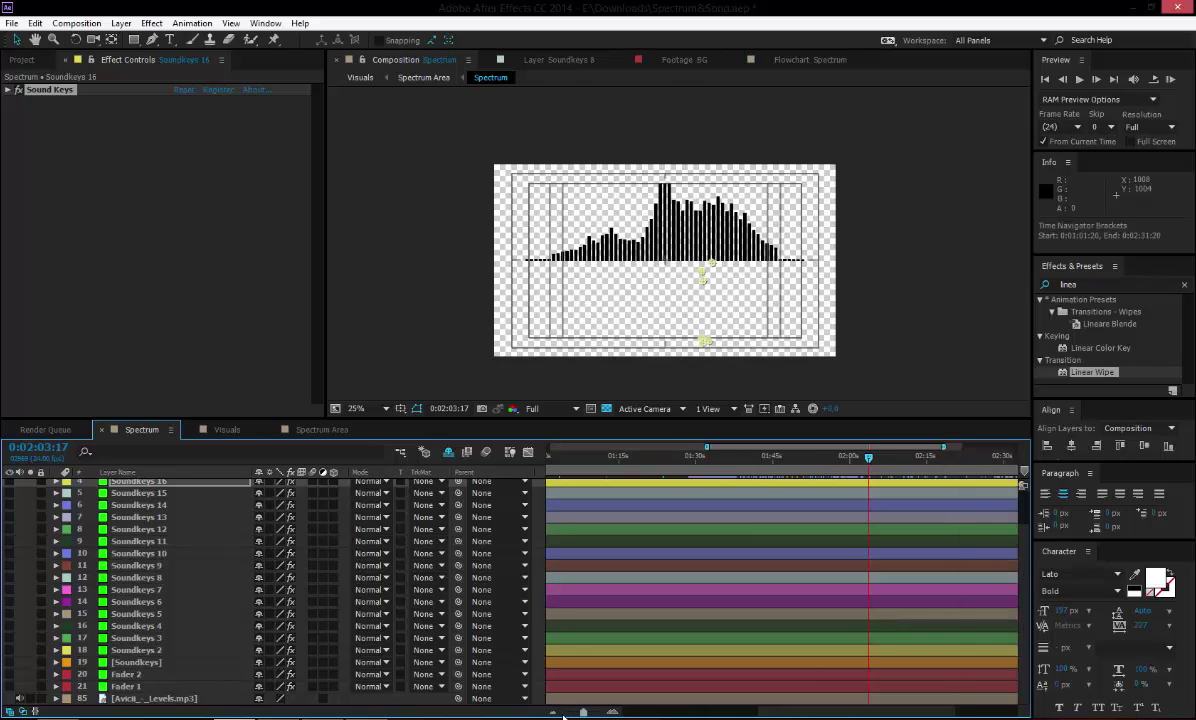
Step: Show the full composition duration and scrub to the end at 0:02:59:23, then back to 0:00:28:00 to check the bars
click(553, 713)
drag(937, 458, 1022, 465)
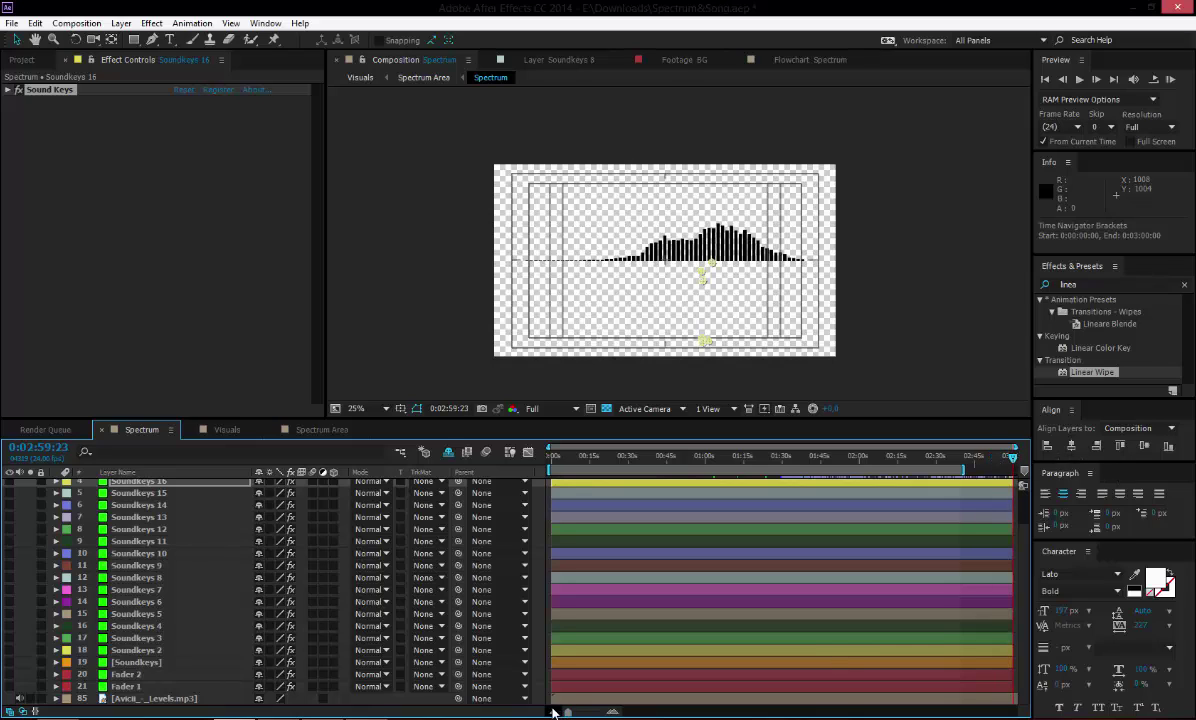
drag(915, 461, 622, 458)
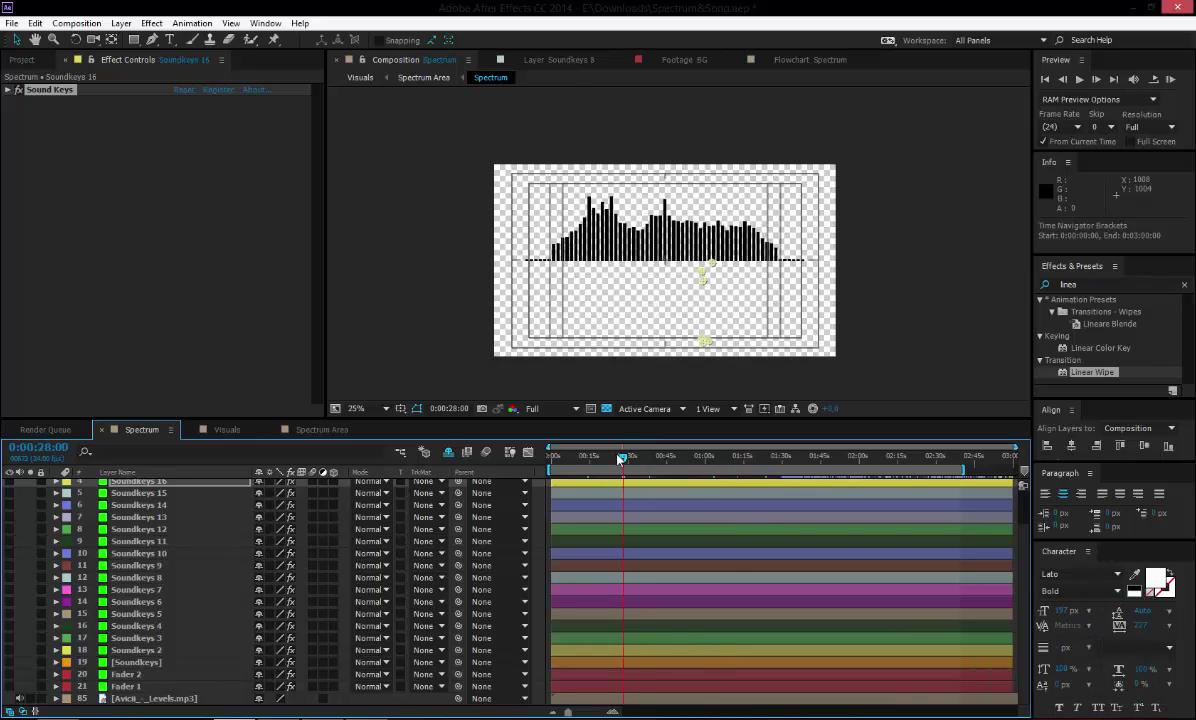
Step: Scrub to 0:02:04:19 to check the bars and set the Spectrum composition's duration to 0:10:00:00
drag(619, 459, 871, 458)
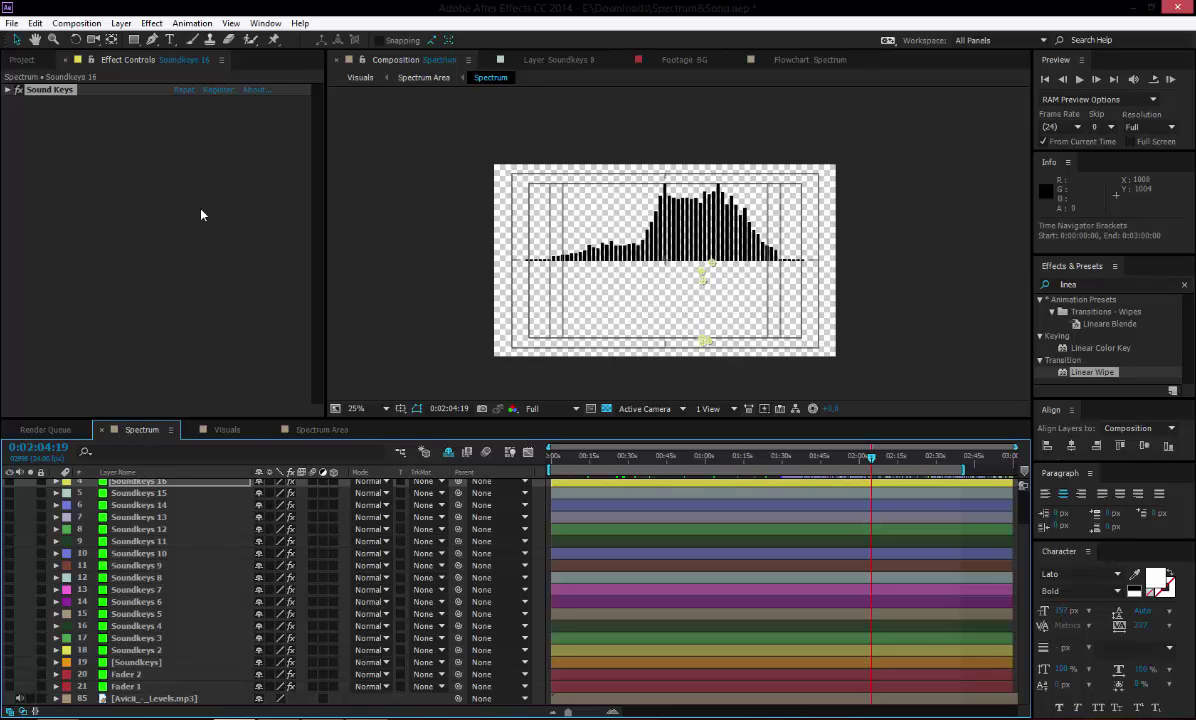
click(78, 23)
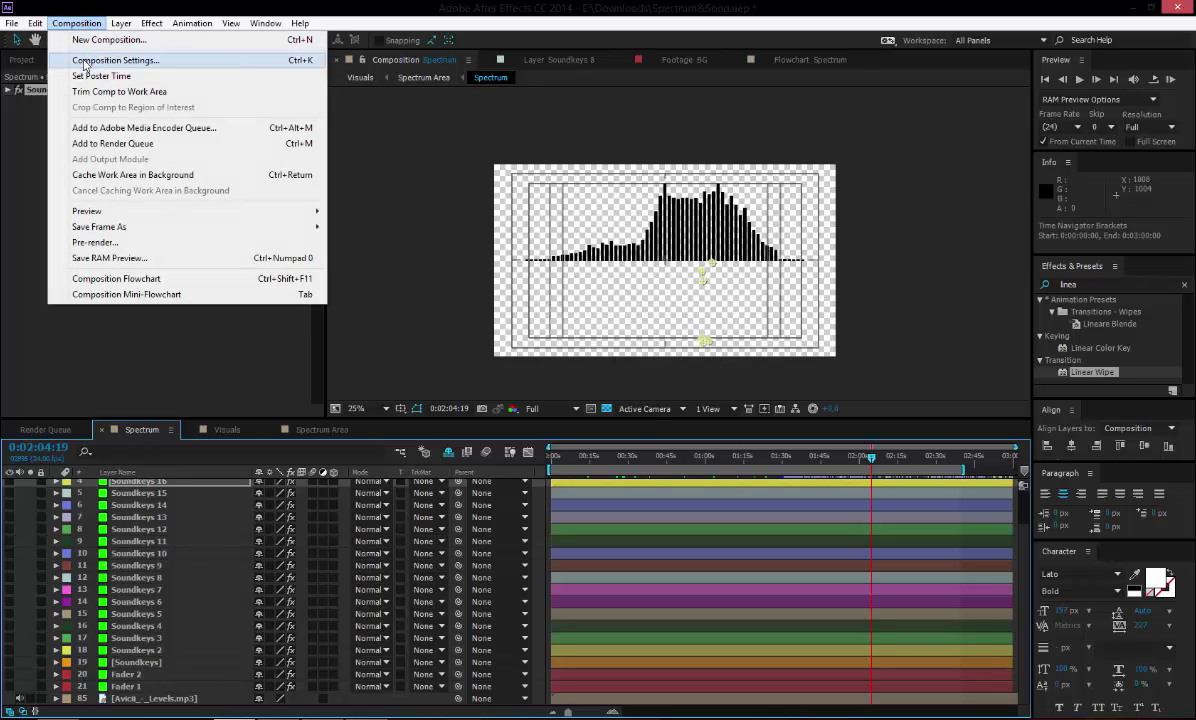
click(112, 60)
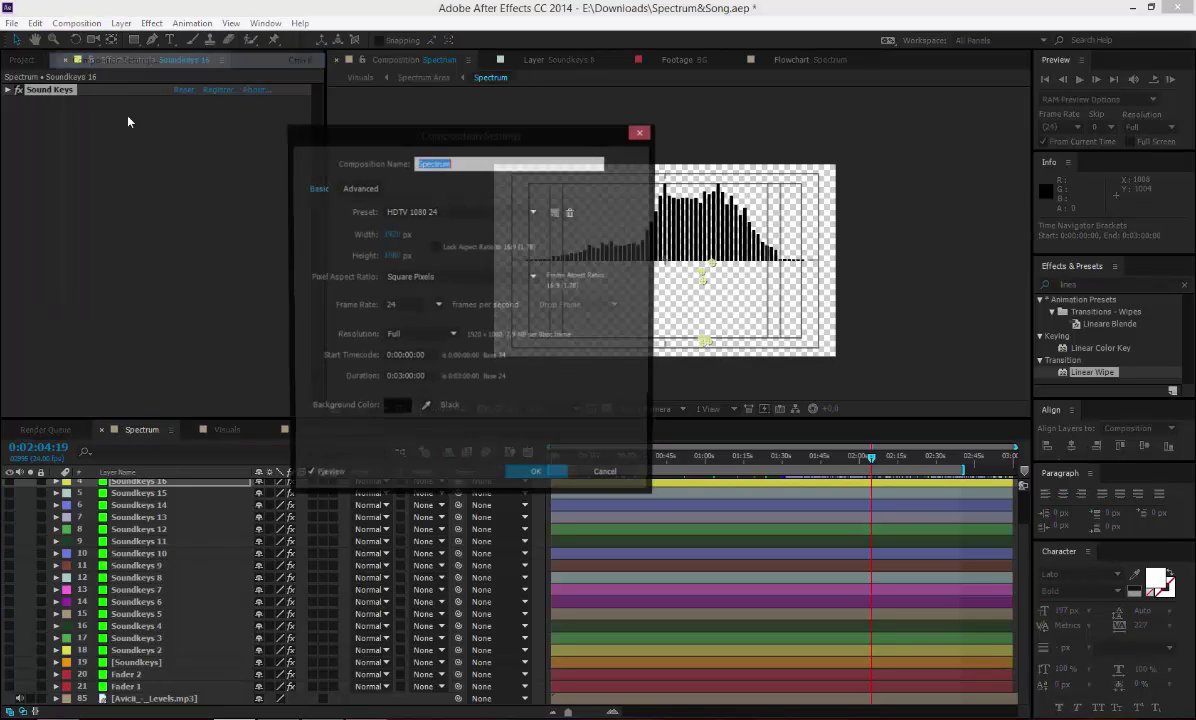
click(393, 378)
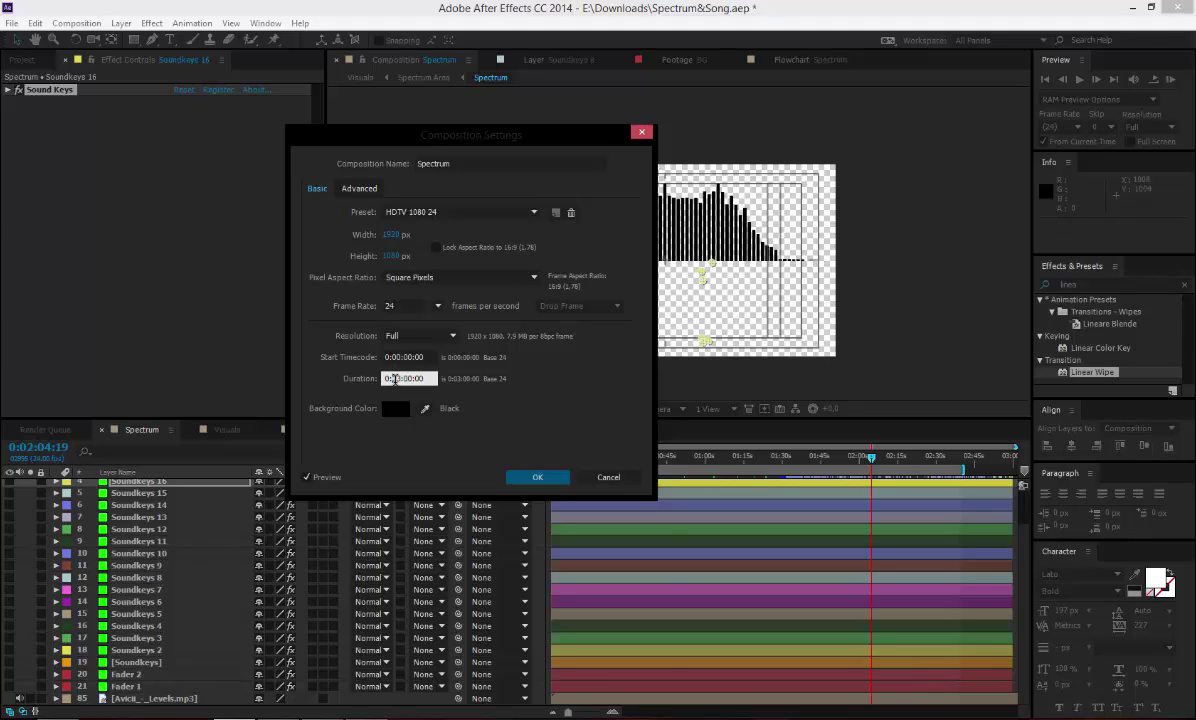
text(1)
click(536, 478)
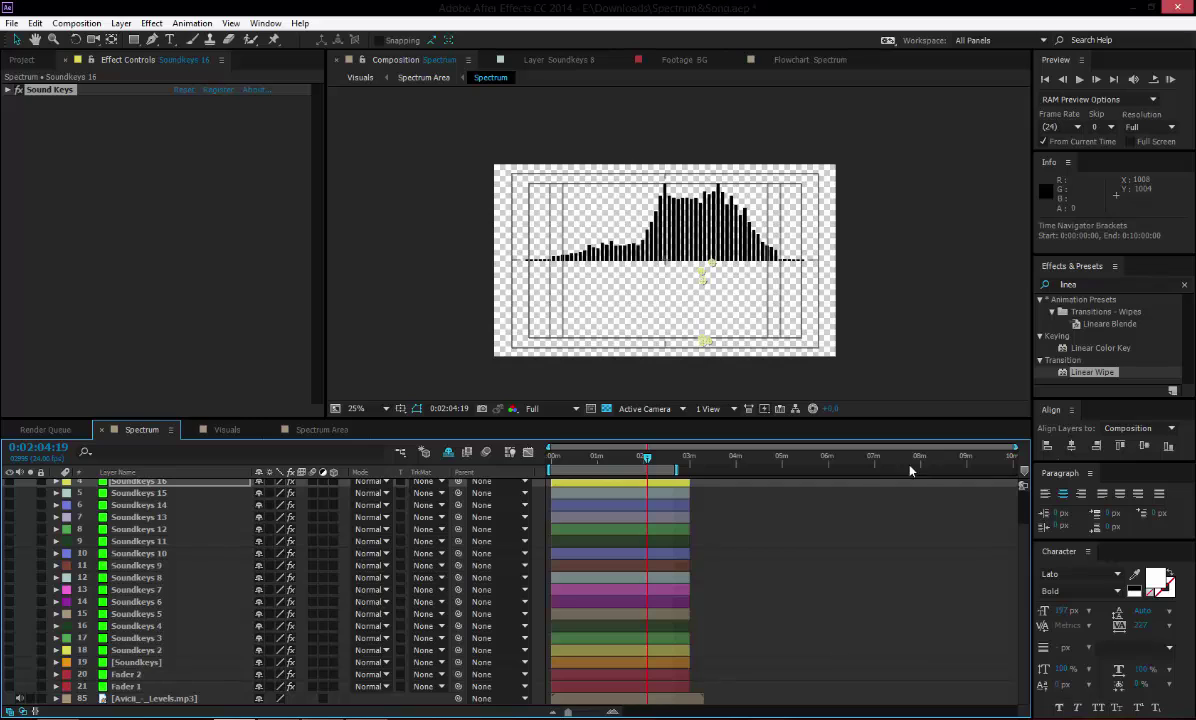
Step: Move the current time to 0:04:05:22 and examine where Soundkeys 16 and the other layers end
drag(693, 461, 958, 462)
drag(641, 461, 648, 519)
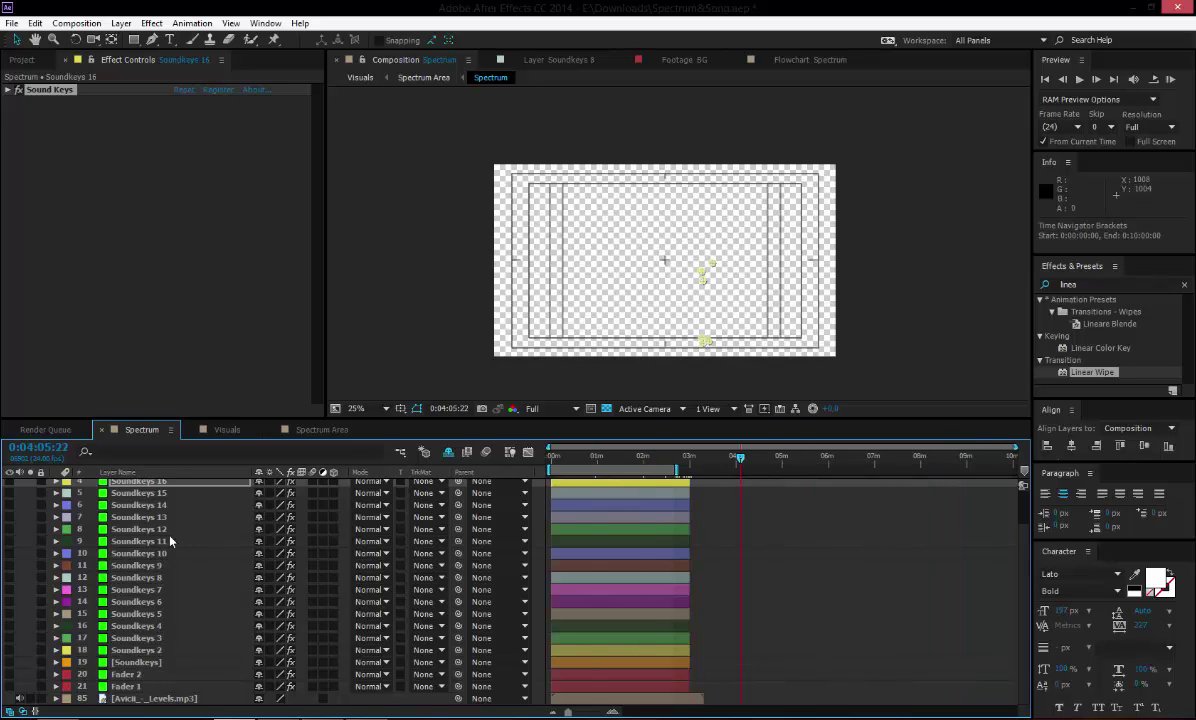
scroll(122, 519, up, 2)
click(126, 508)
click(138, 520)
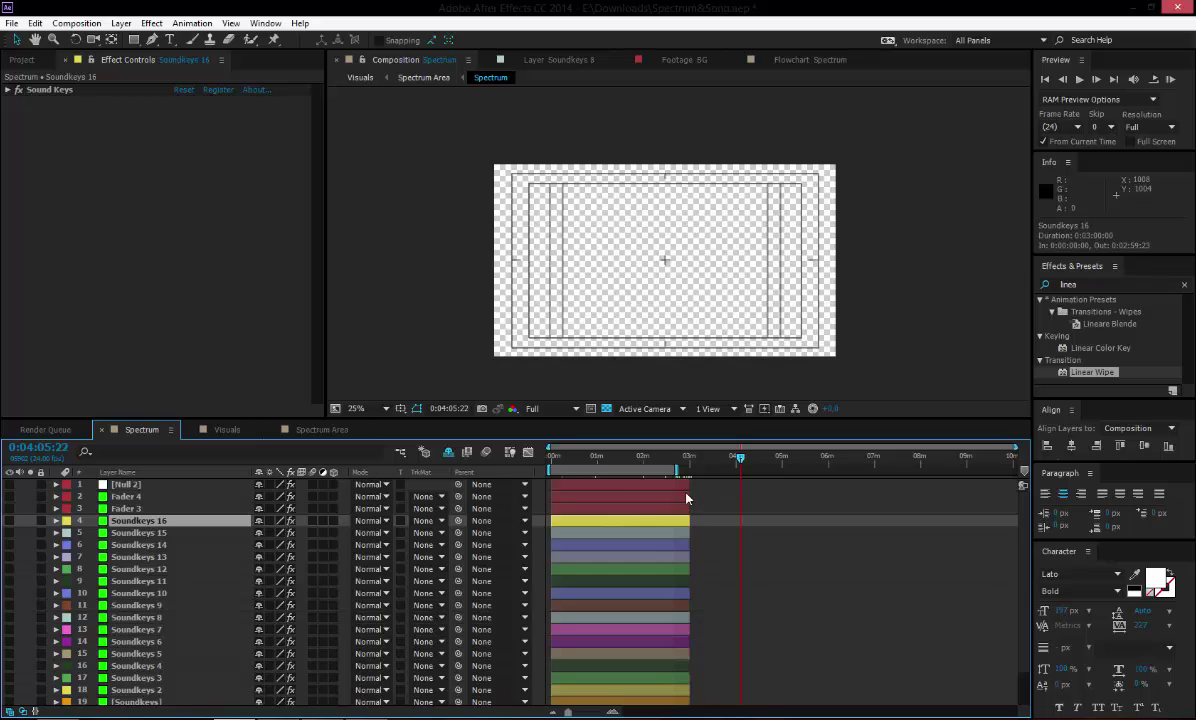
scroll(735, 587, down, 2)
scroll(691, 555, up, 2)
Step: Select all layers from Null 2 down to Fader 1 and extend their out points to the end of Avicii_-_Levels.mp3
drag(710, 487, 619, 688)
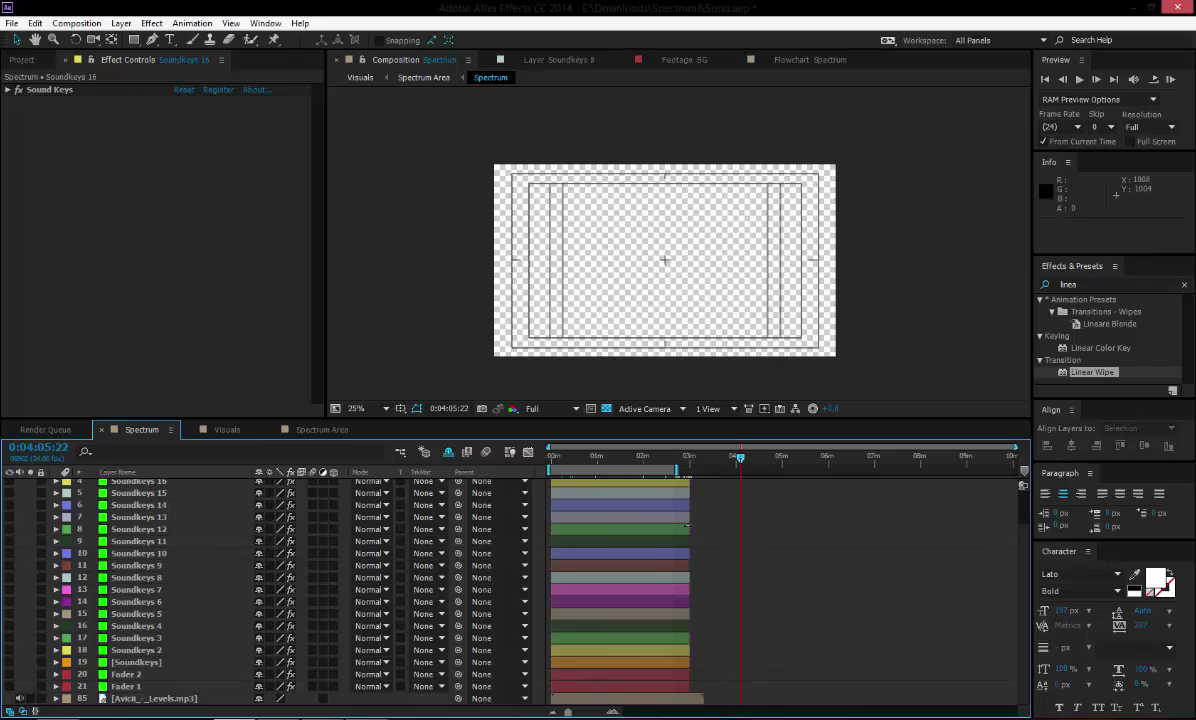
scroll(355, 503, up, 2)
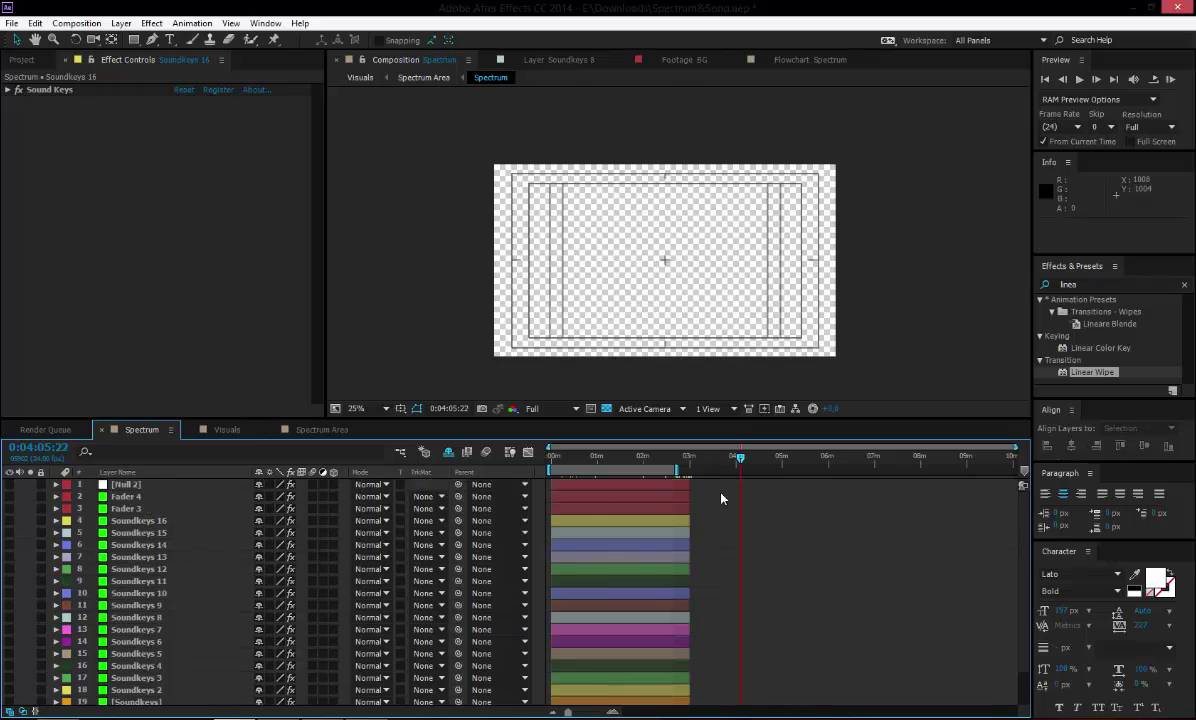
drag(686, 485, 615, 690)
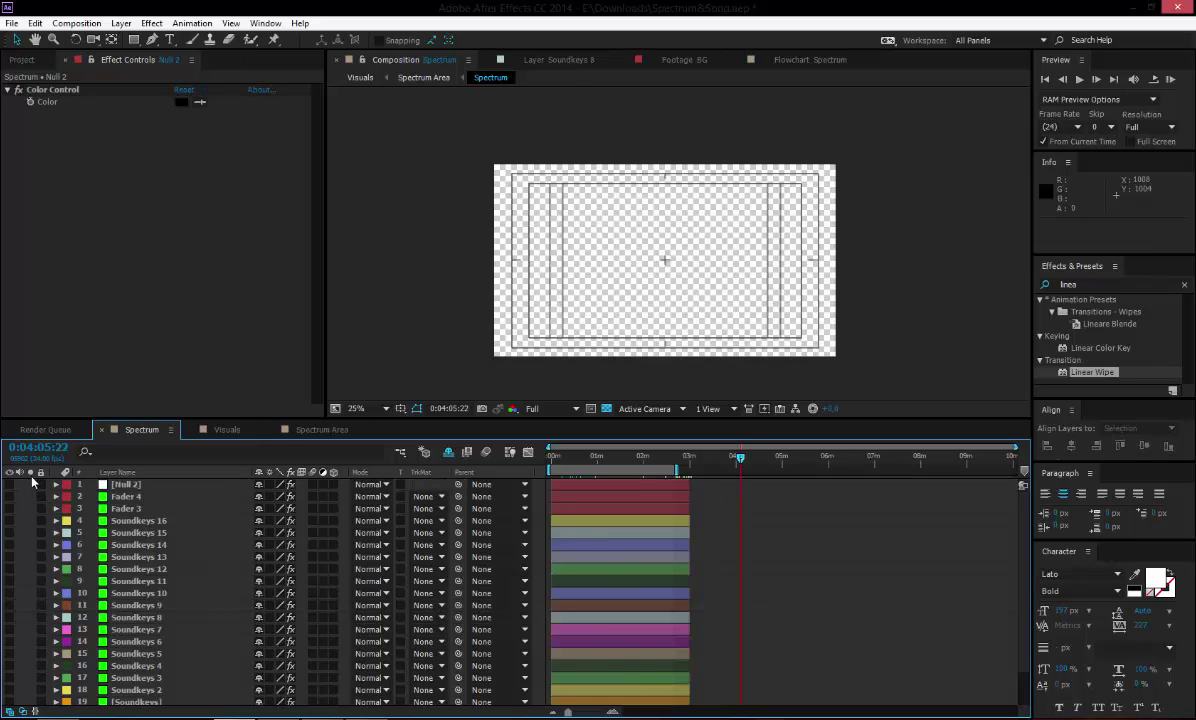
drag(15, 490, 671, 674)
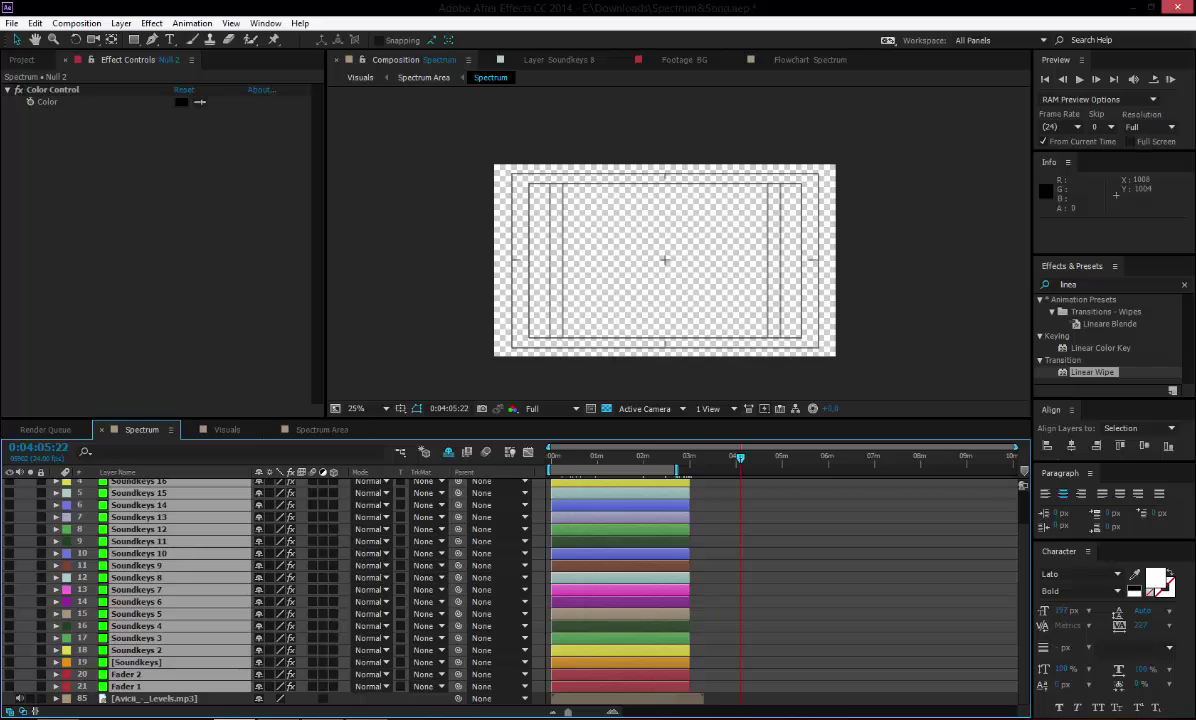
click(612, 712)
click(612, 712)
drag(768, 712, 829, 680)
click(555, 714)
click(555, 714)
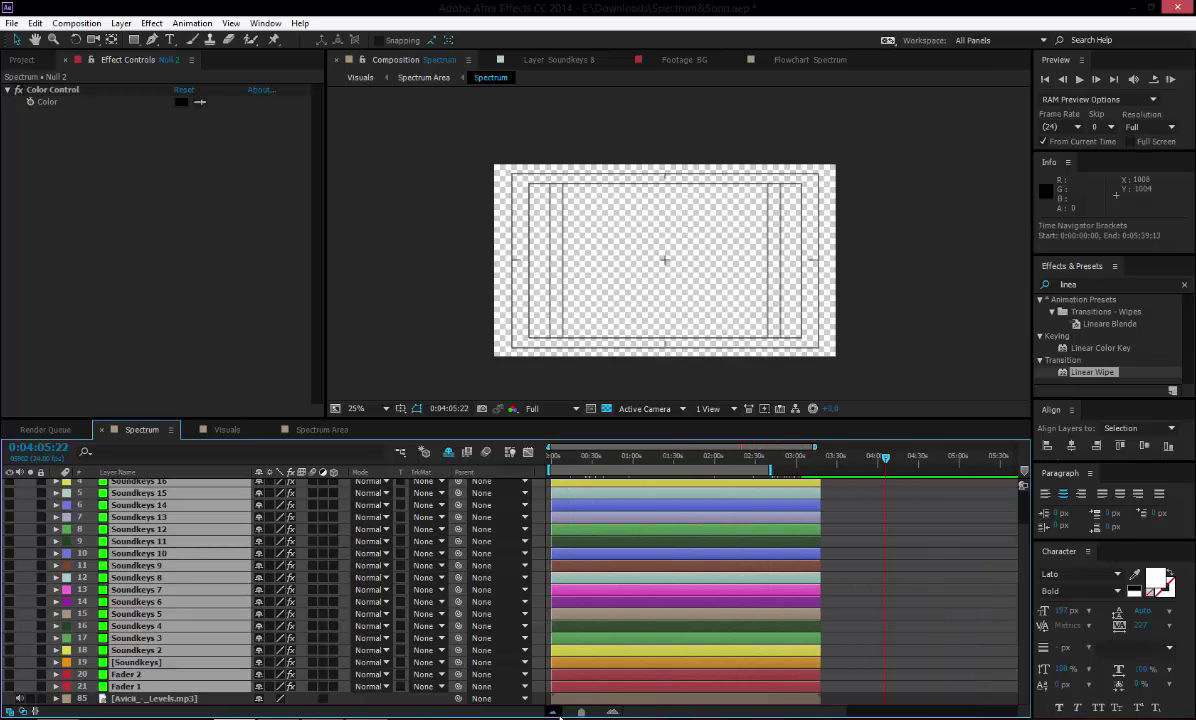
click(555, 714)
click(555, 714)
click(896, 621)
scroll(690, 575, up, 2)
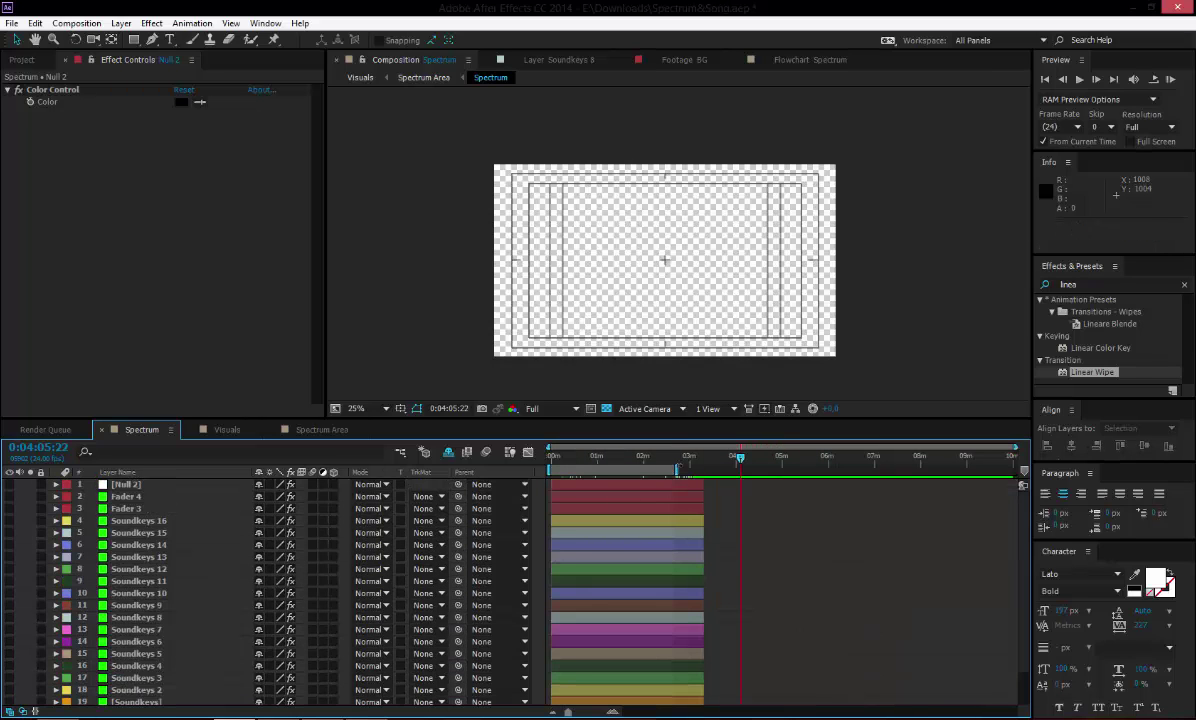
Step: Set the Spectrum composition's work area to end at the layers' out points, at 0:03:18:12
click(677, 469)
drag(677, 469, 714, 469)
click(614, 711)
click(614, 711)
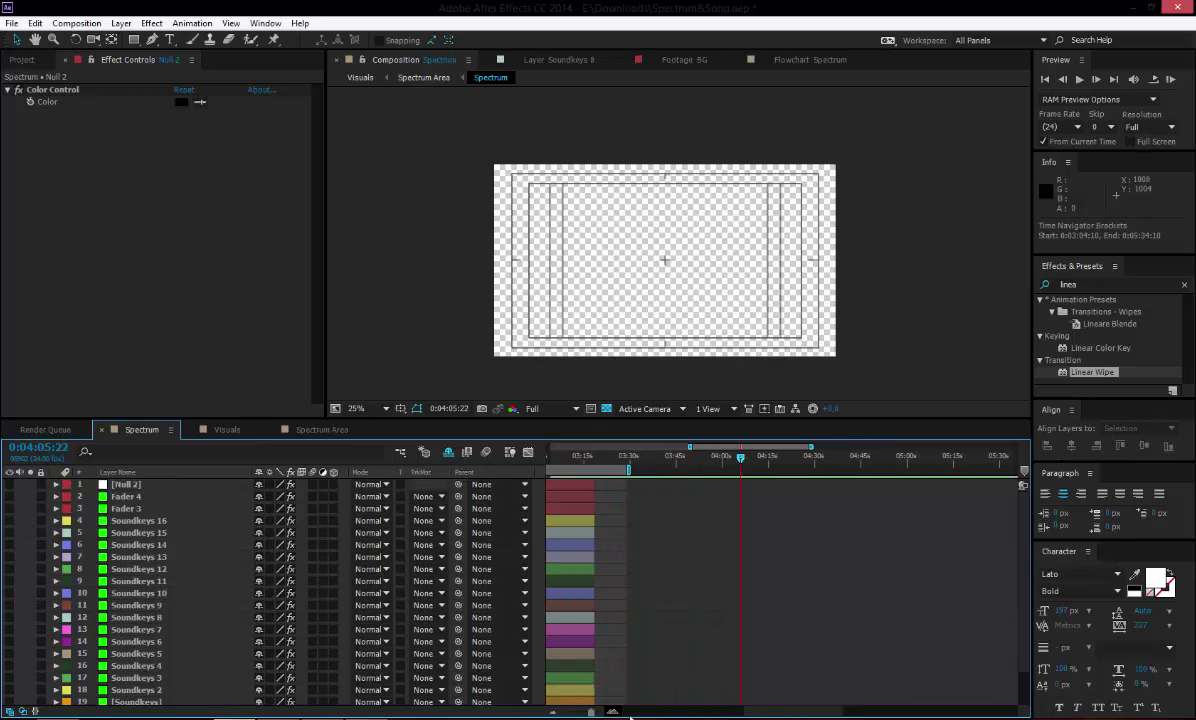
click(616, 711)
drag(797, 712, 772, 711)
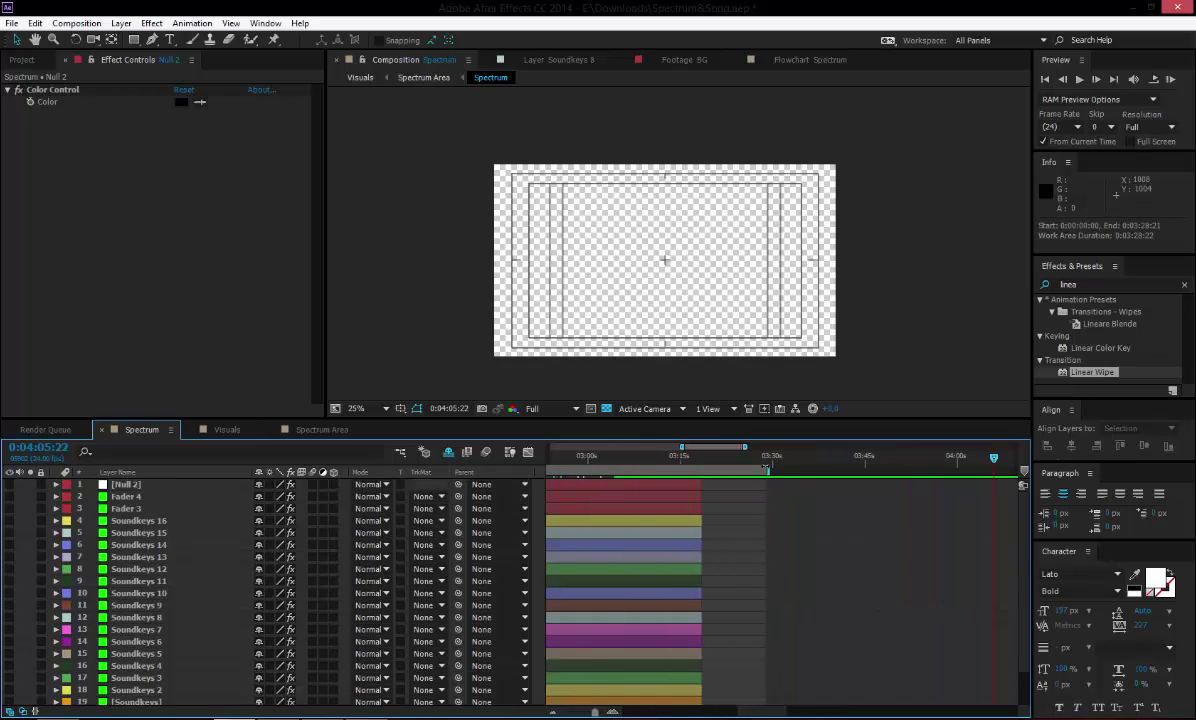
drag(768, 469, 697, 470)
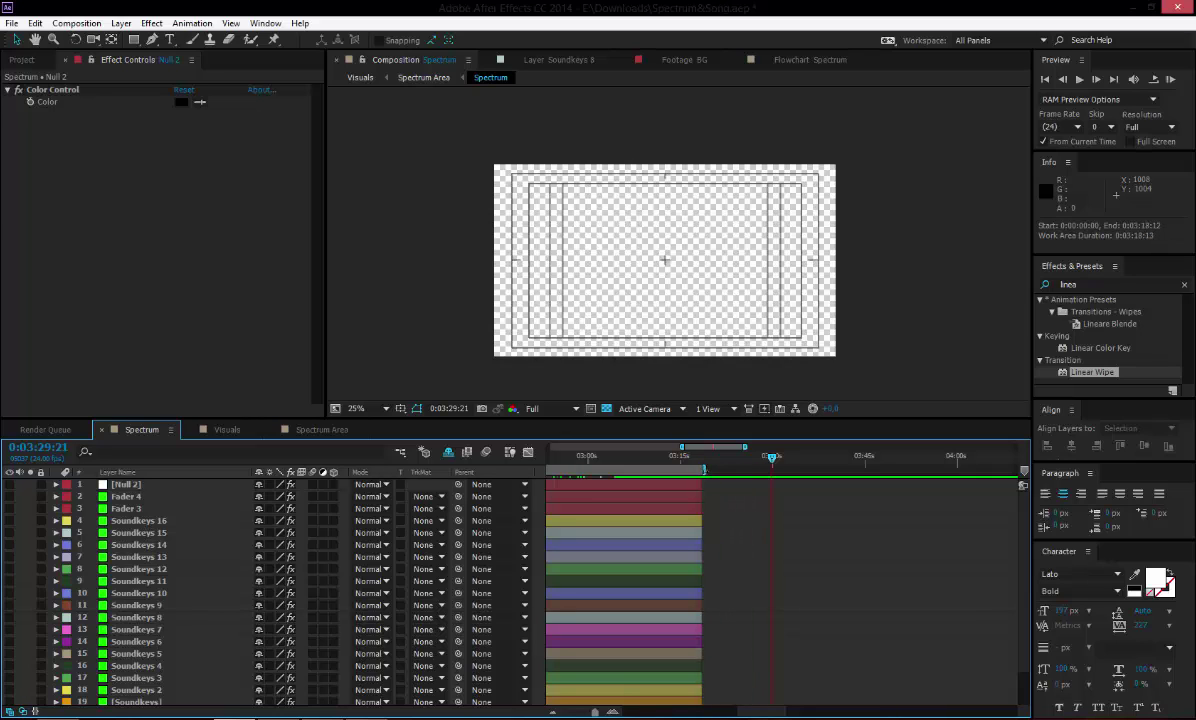
Step: Switch to the Visuals composition, move the current time to its end and set its duration to 0:10:00:00
click(228, 430)
drag(846, 465, 1040, 461)
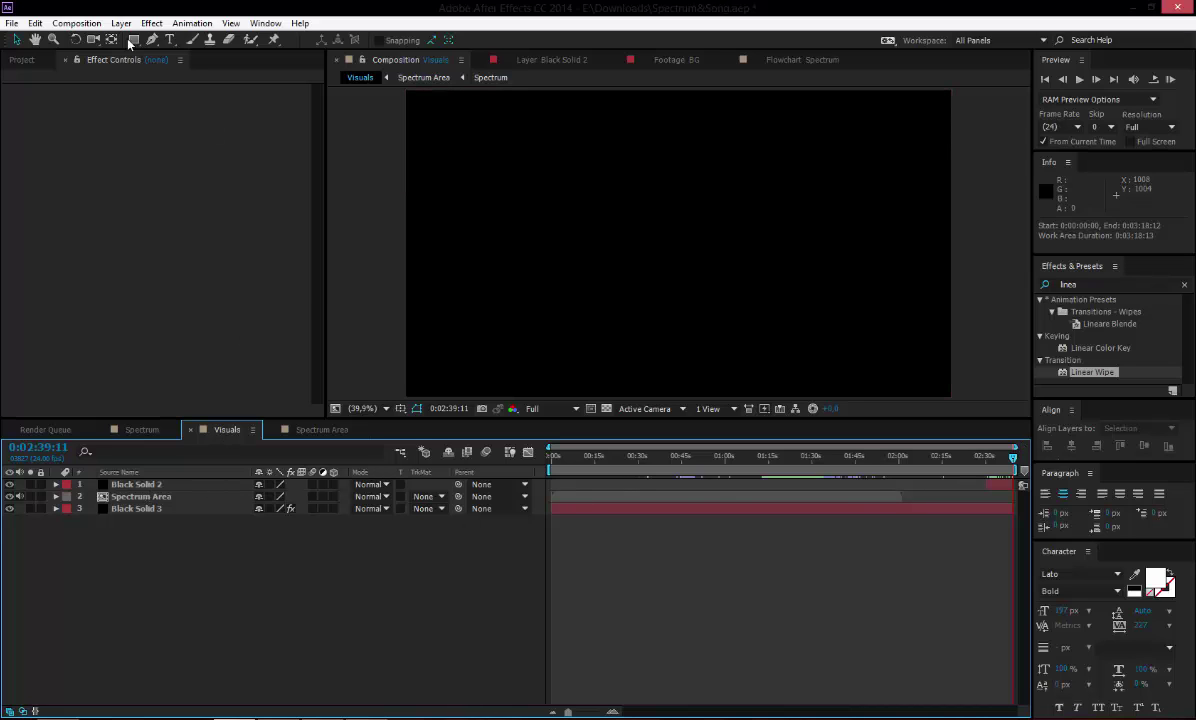
click(76, 23)
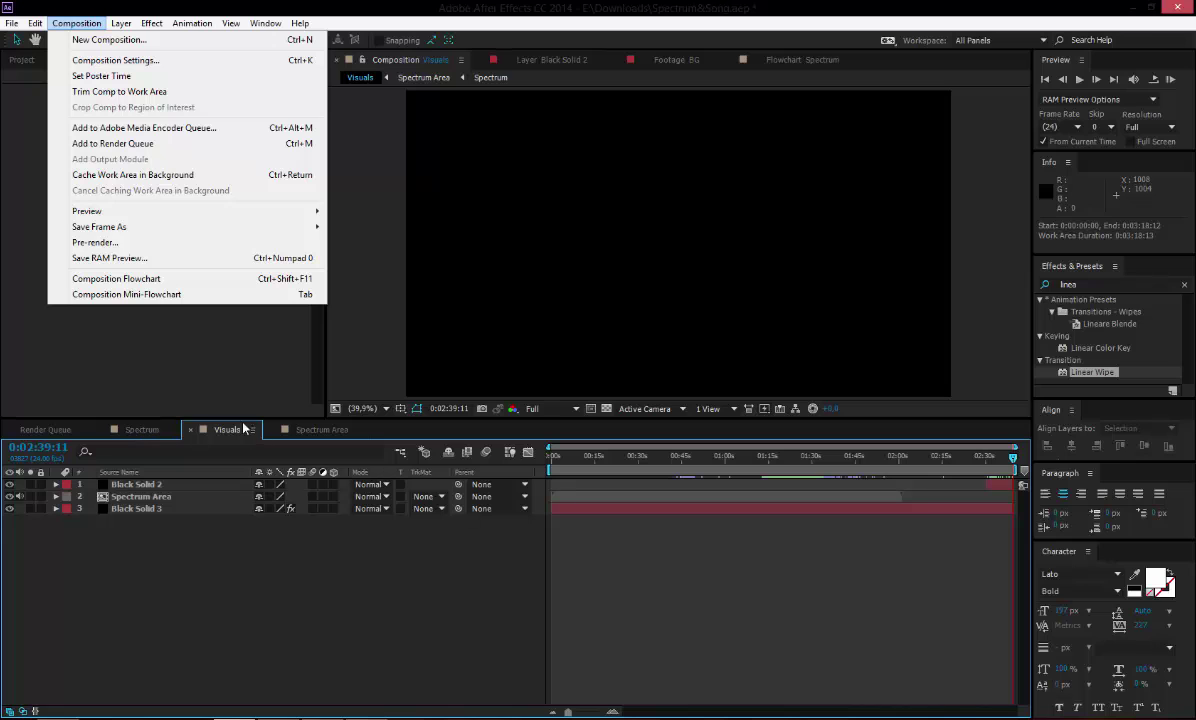
click(118, 60)
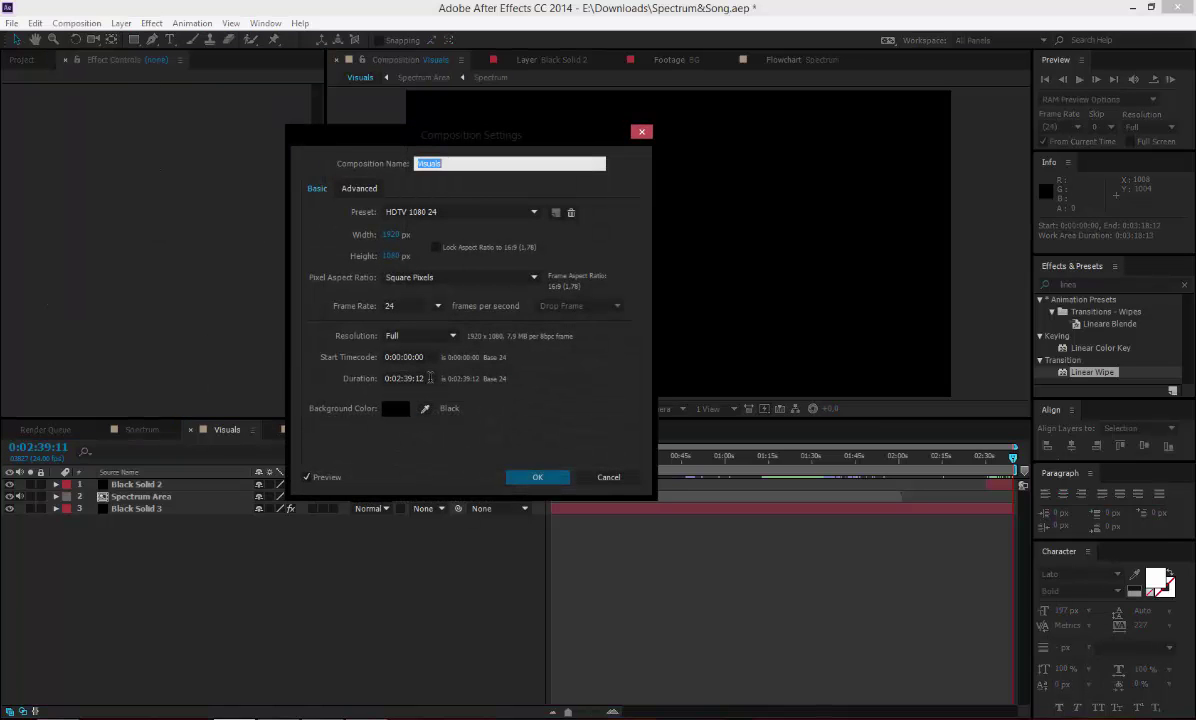
click(404, 378)
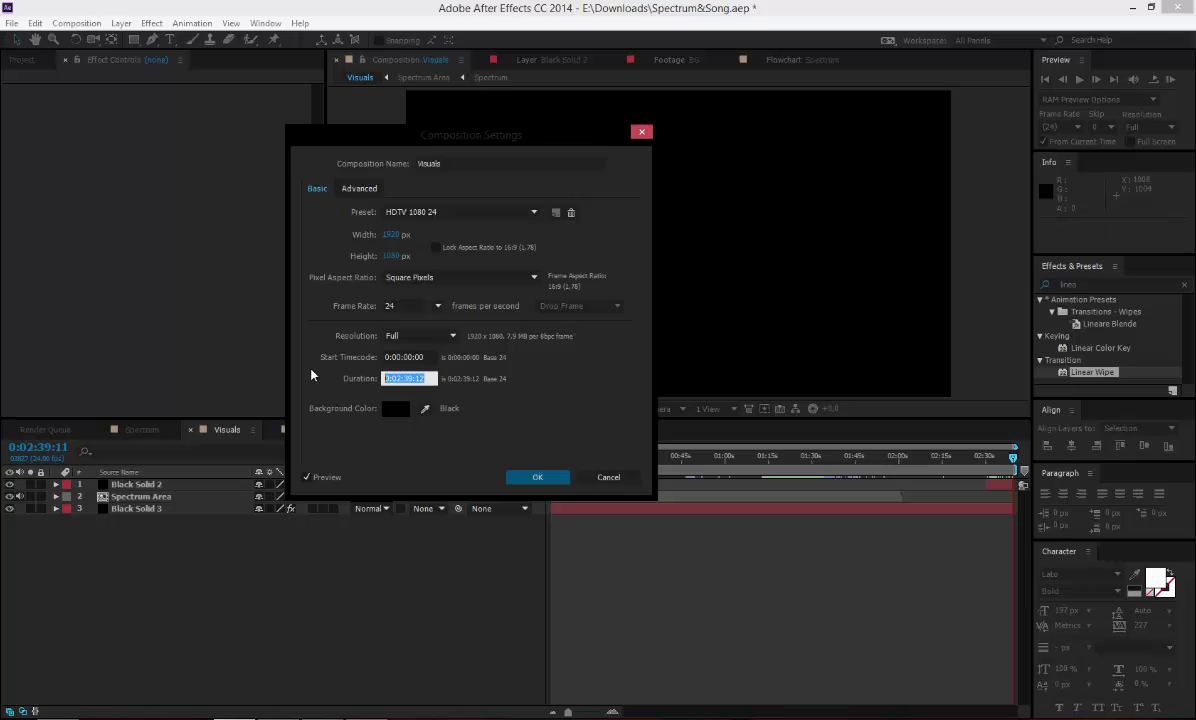
text(10000)
key(Escape)
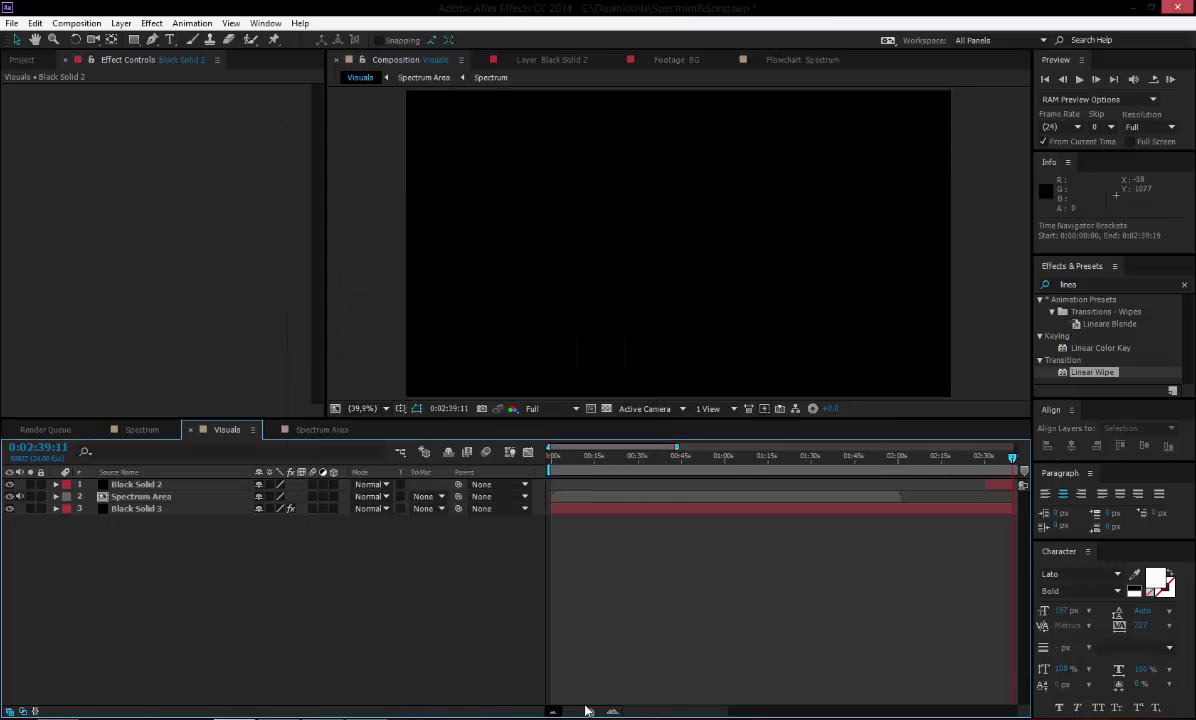
Step: Extend Black Solid 3 to about 0:03:42 and shift Black Solid 2 to run from 0:03:33:15 to 0:03:42:14
mouse_move(684, 712)
mouse_down()
mouse_move(742, 712)
mouse_move(698, 712)
mouse_up()
click(555, 713)
click(555, 713)
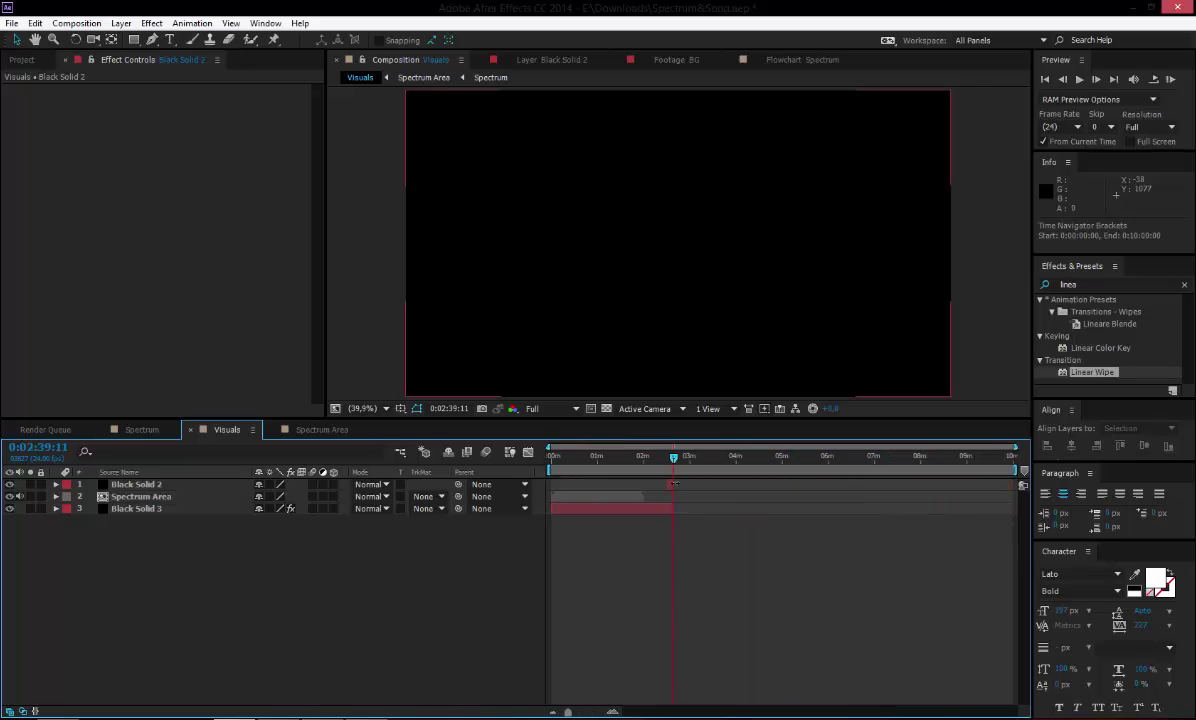
click(612, 712)
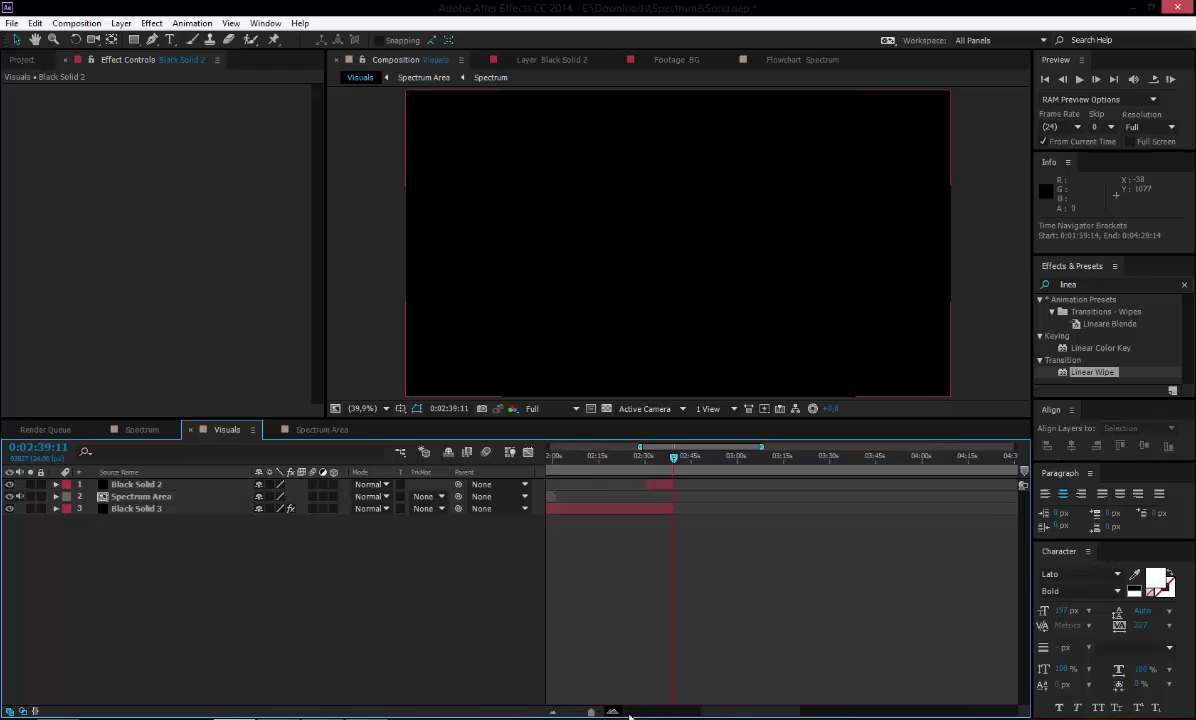
drag(721, 712, 711, 691)
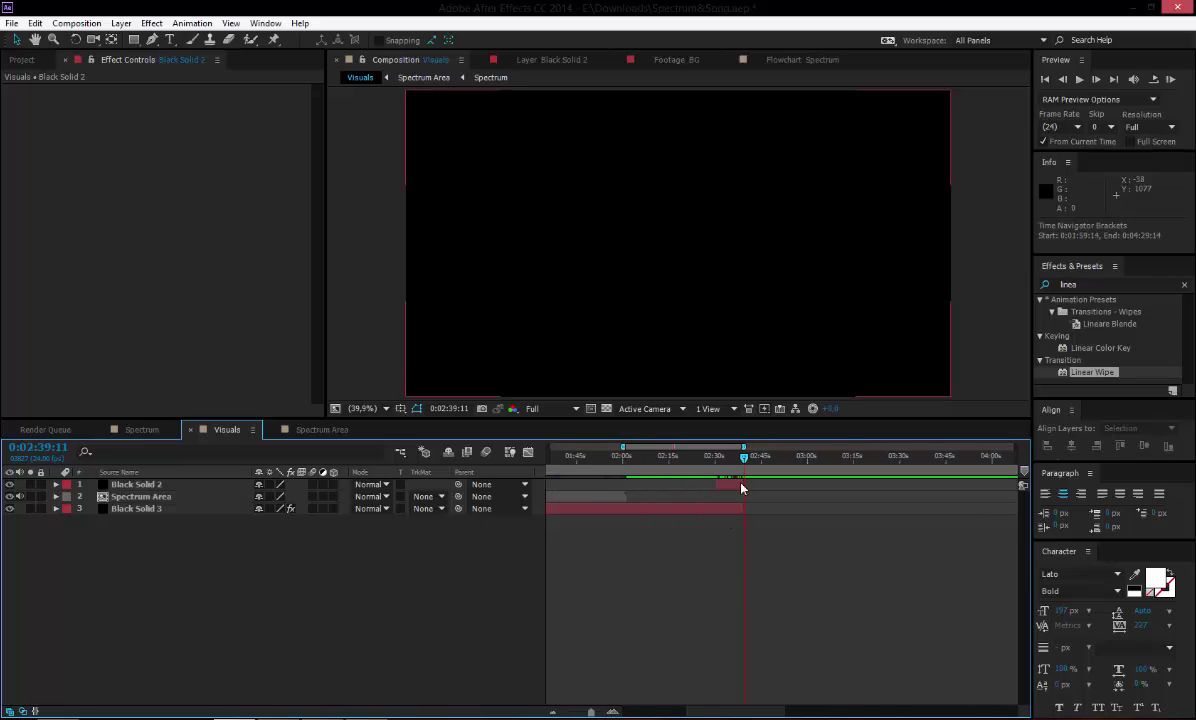
drag(741, 488, 925, 487)
drag(744, 507, 963, 508)
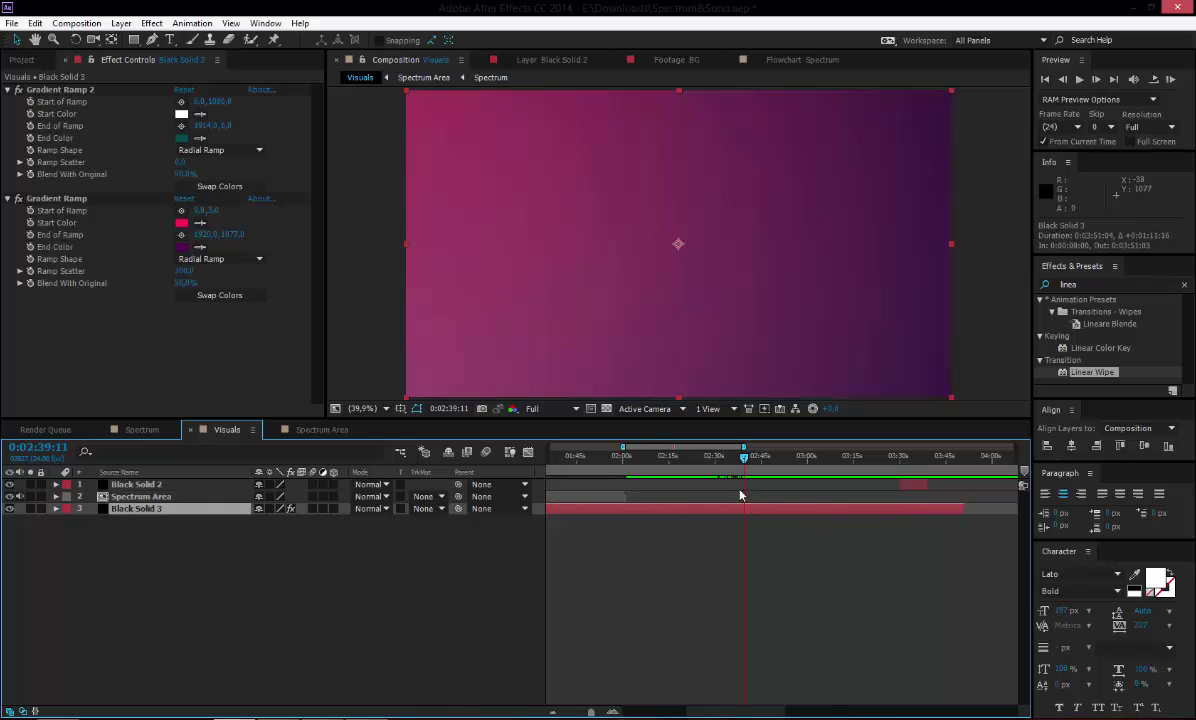
click(610, 497)
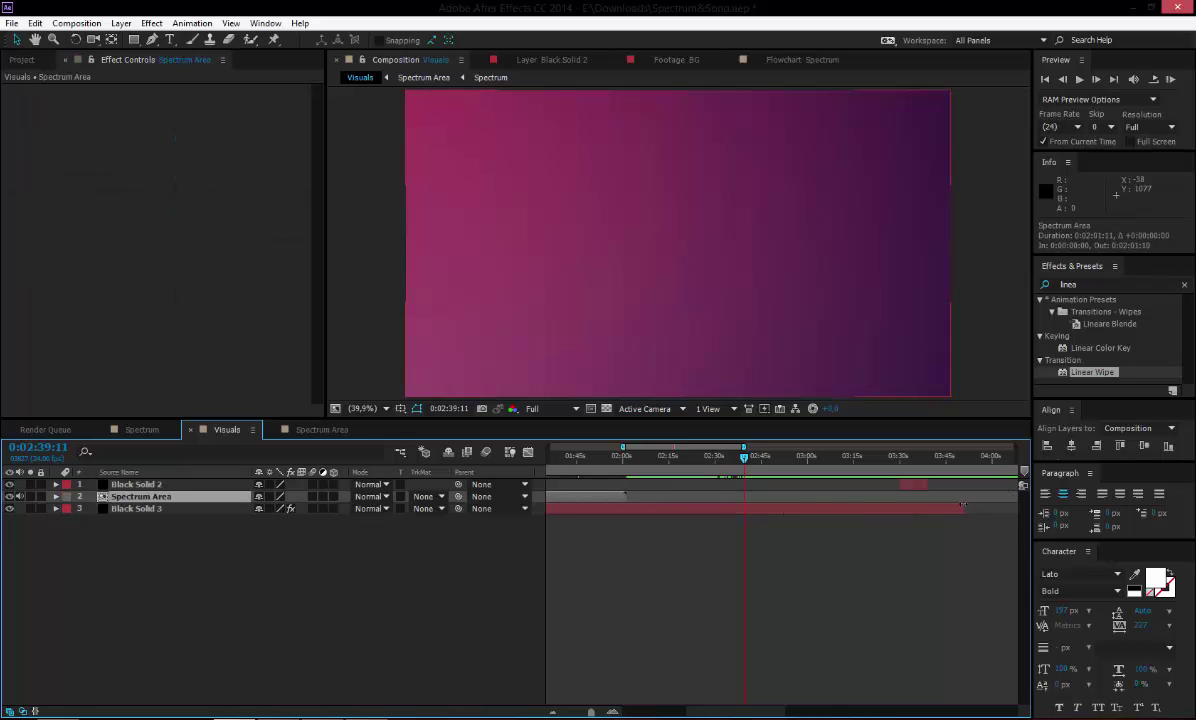
drag(962, 508, 935, 486)
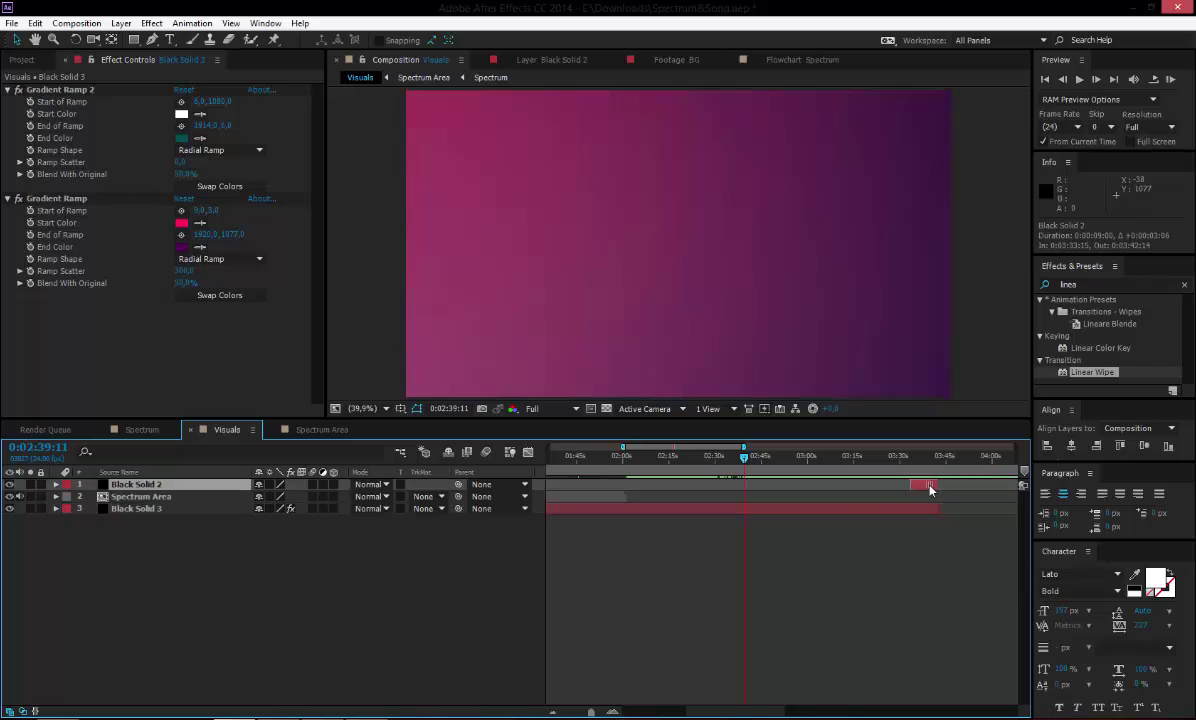
Step: Check the end of the Spectrum Area layer near 0:02:01:02 and open its composition
click(606, 498)
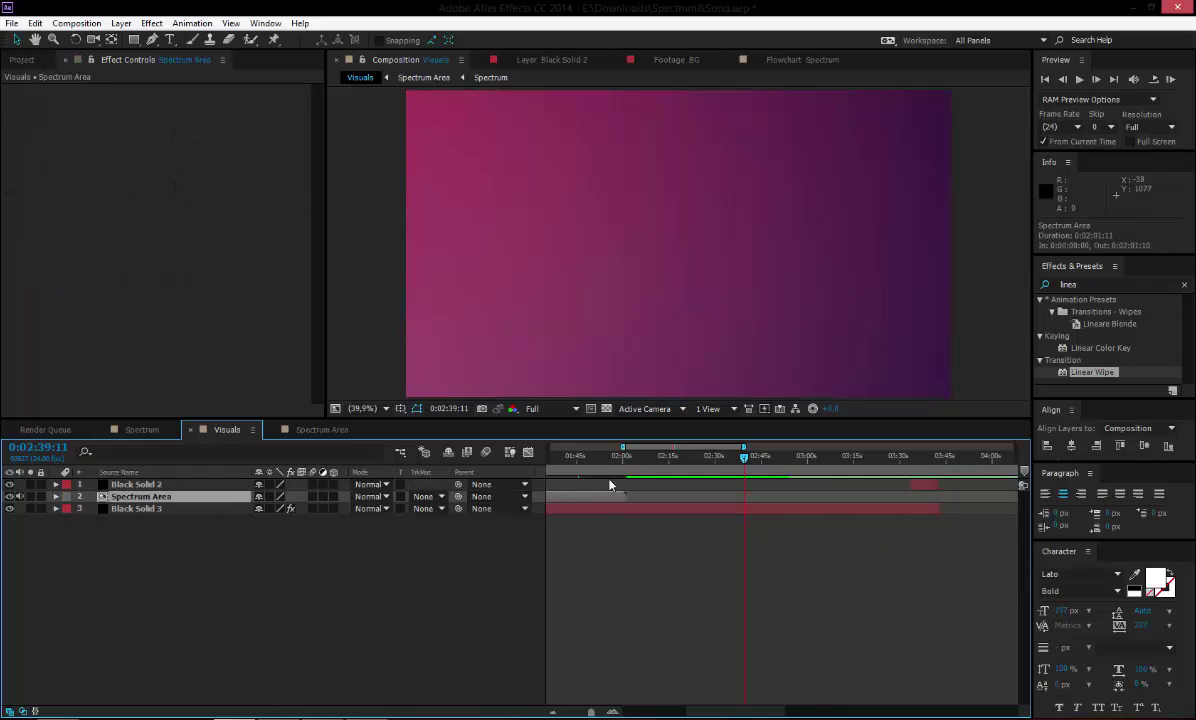
mouse_move(614, 456)
mouse_down()
mouse_move(627, 458)
mouse_move(613, 458)
mouse_up()
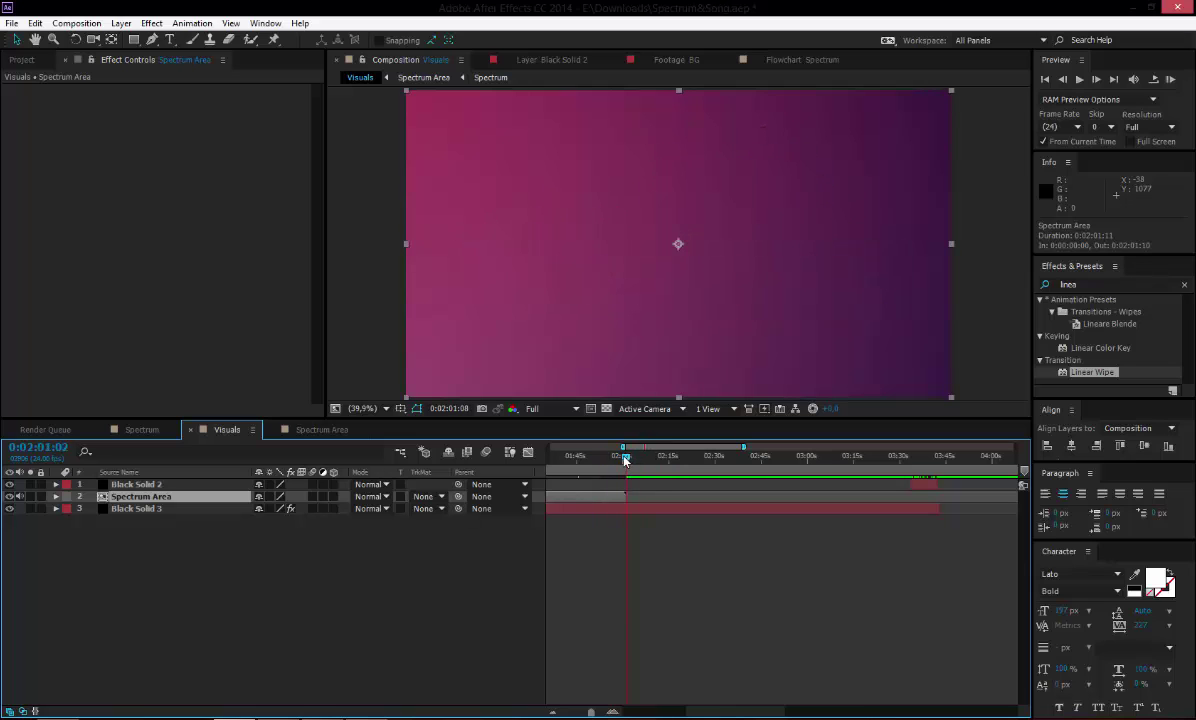
double_click(201, 502)
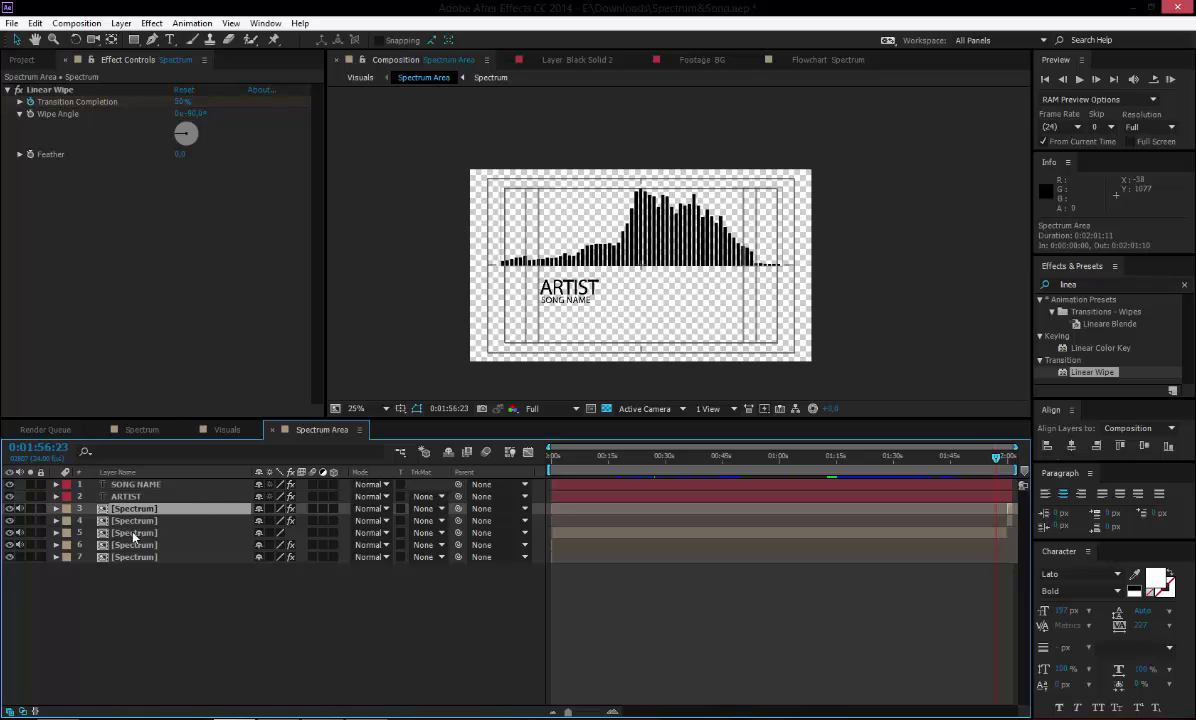
Step: Set the Spectrum Area composition's duration to 0:01:00:00
click(86, 15)
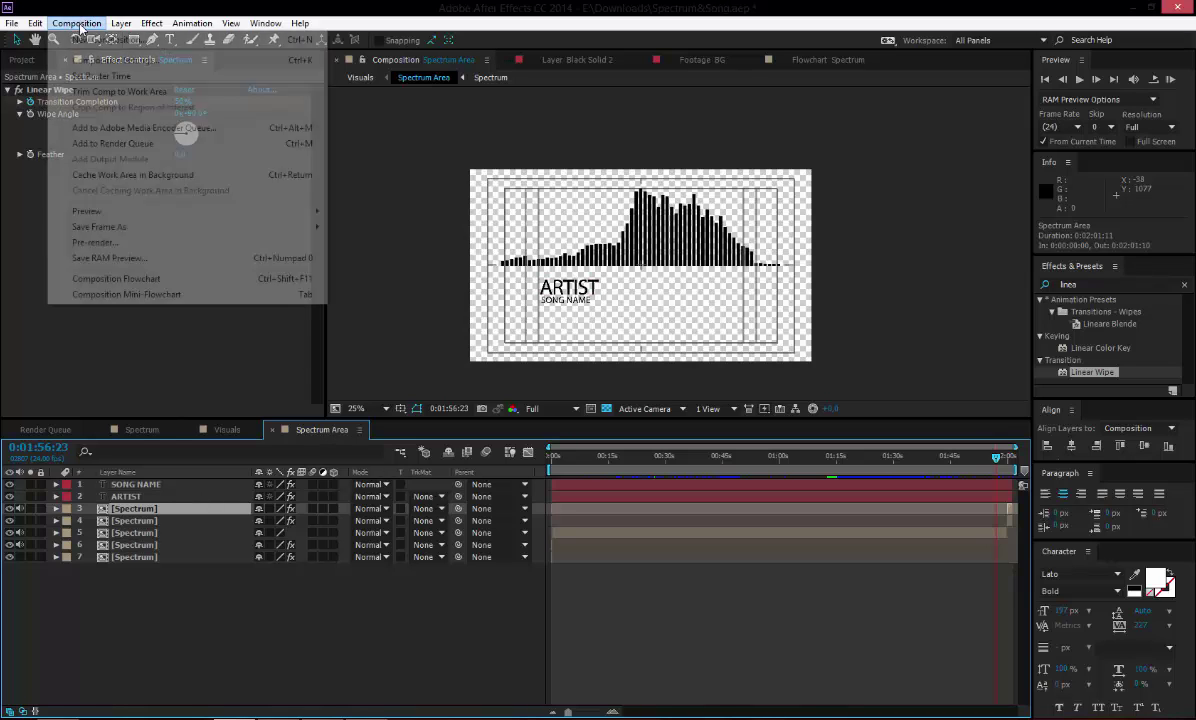
click(418, 568)
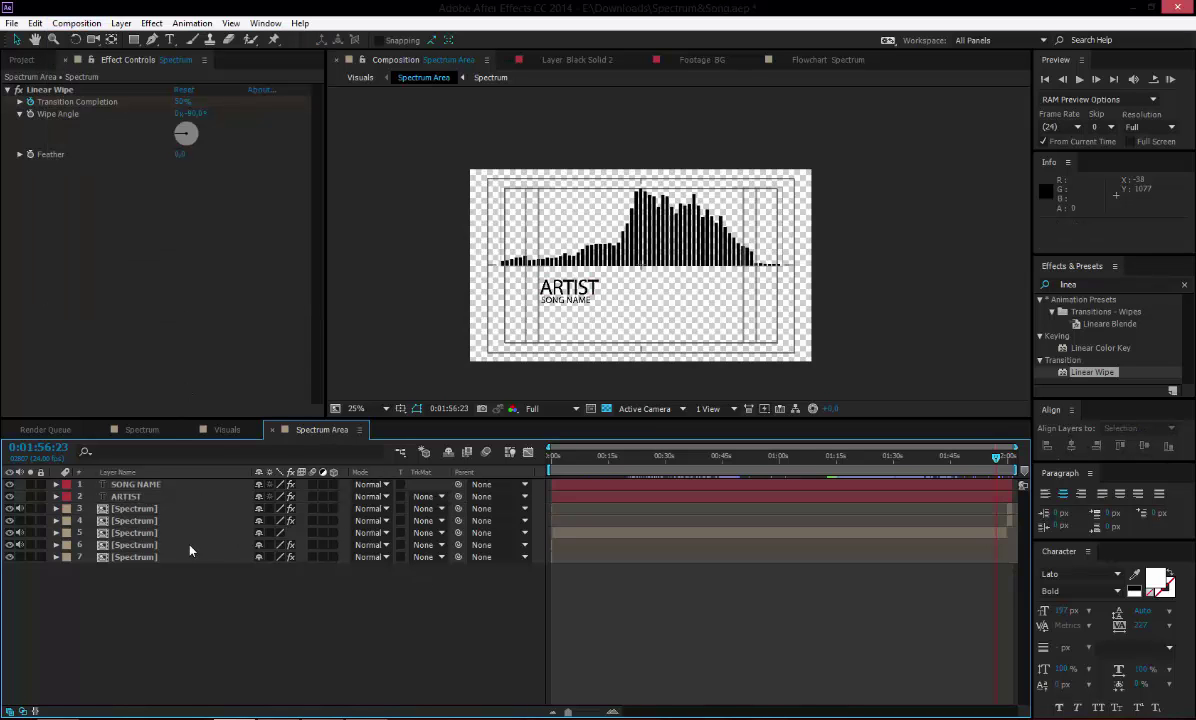
mouse_move(174, 567)
mouse_down()
mouse_move(162, 519)
mouse_move(186, 589)
mouse_up()
click(80, 22)
click(90, 57)
drag(431, 378, 323, 374)
text(5923)
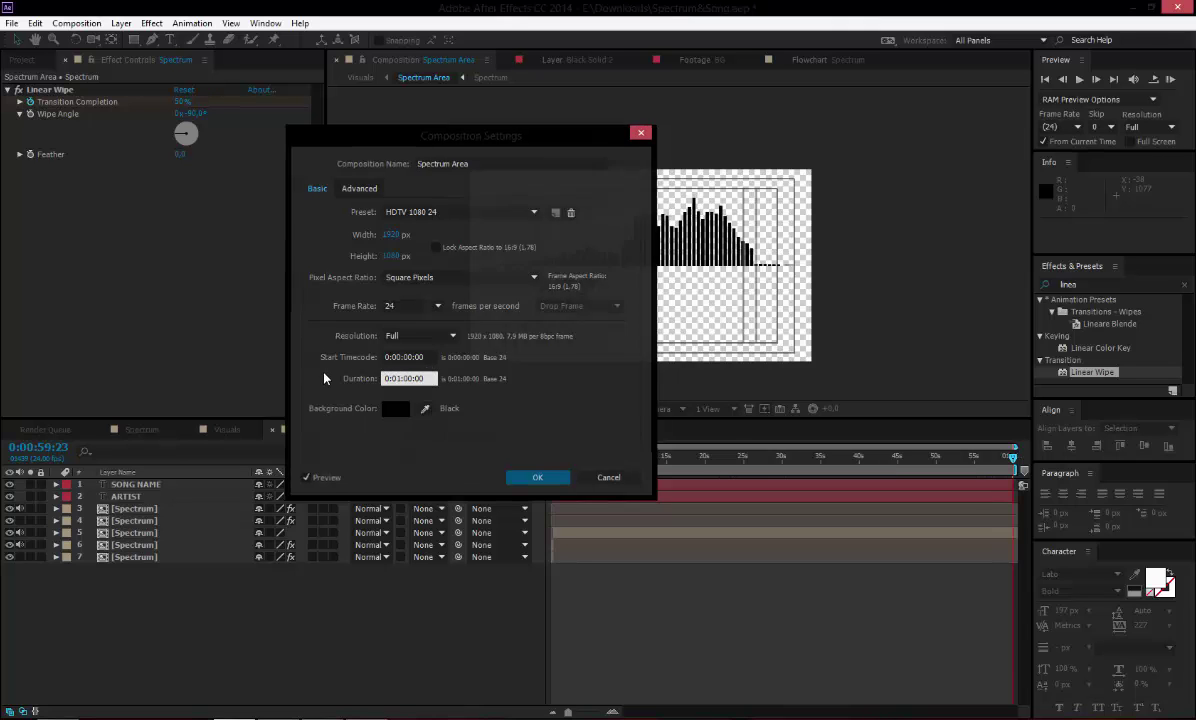
key(Return)
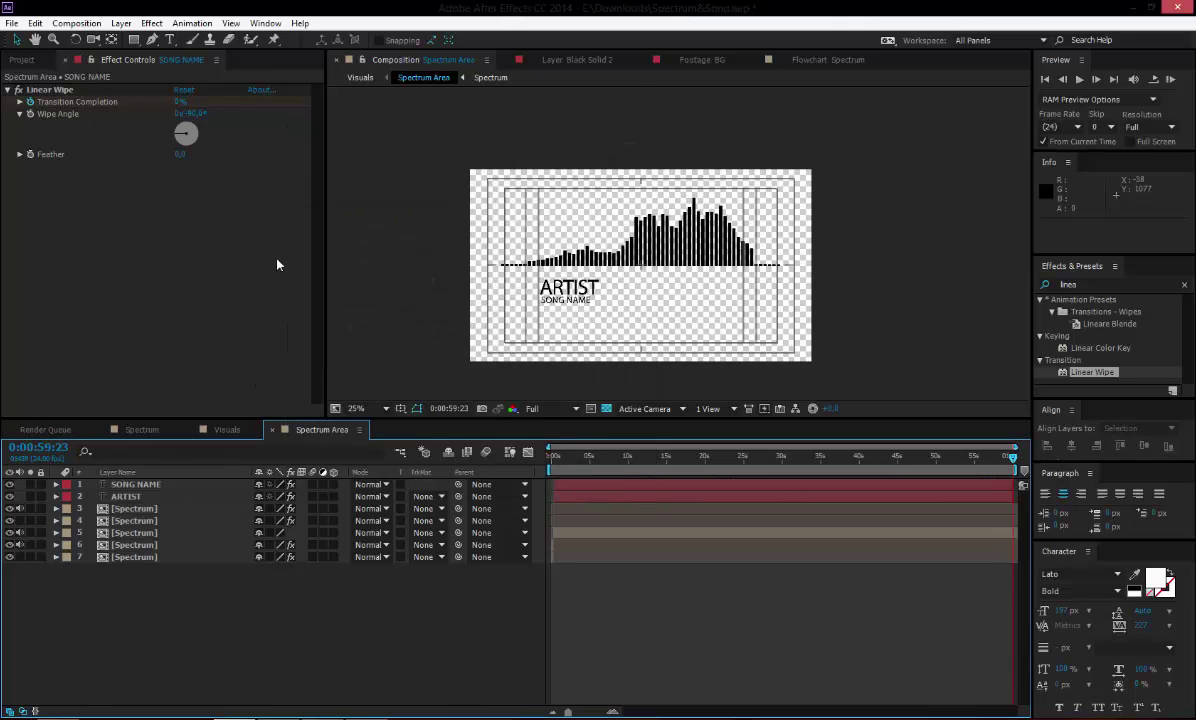
Step: Set the Spectrum Area composition's duration to 1:00:00:00
click(76, 22)
click(72, 22)
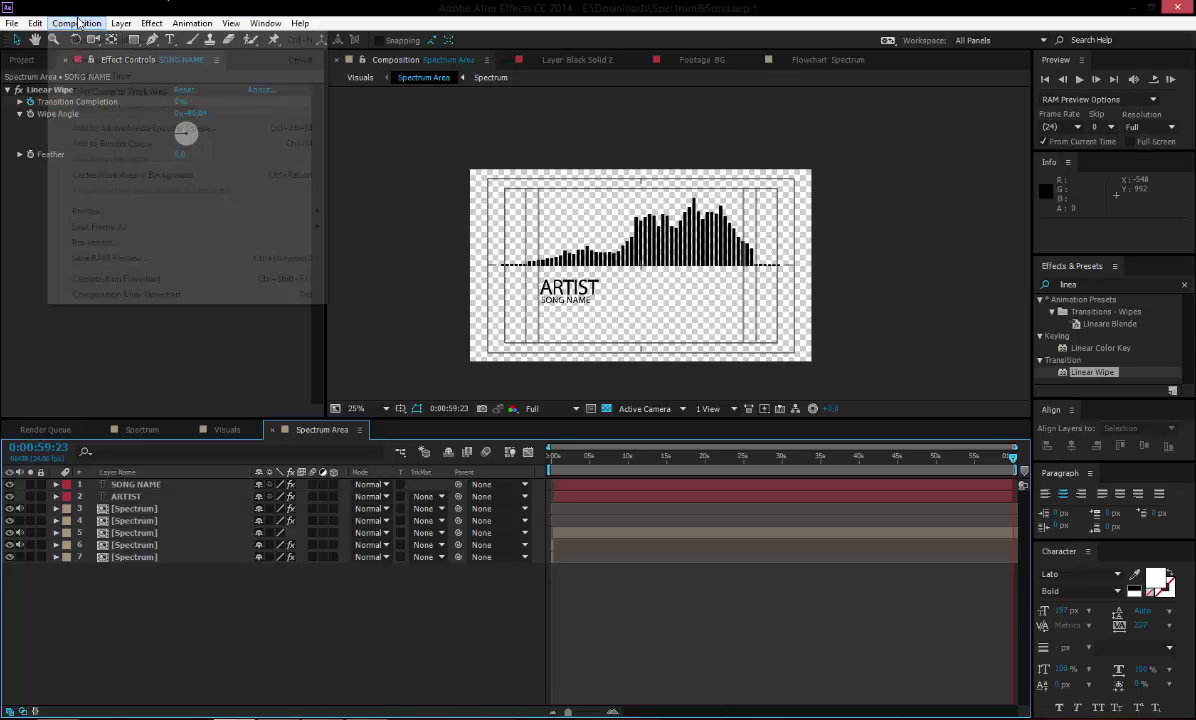
click(72, 22)
click(90, 59)
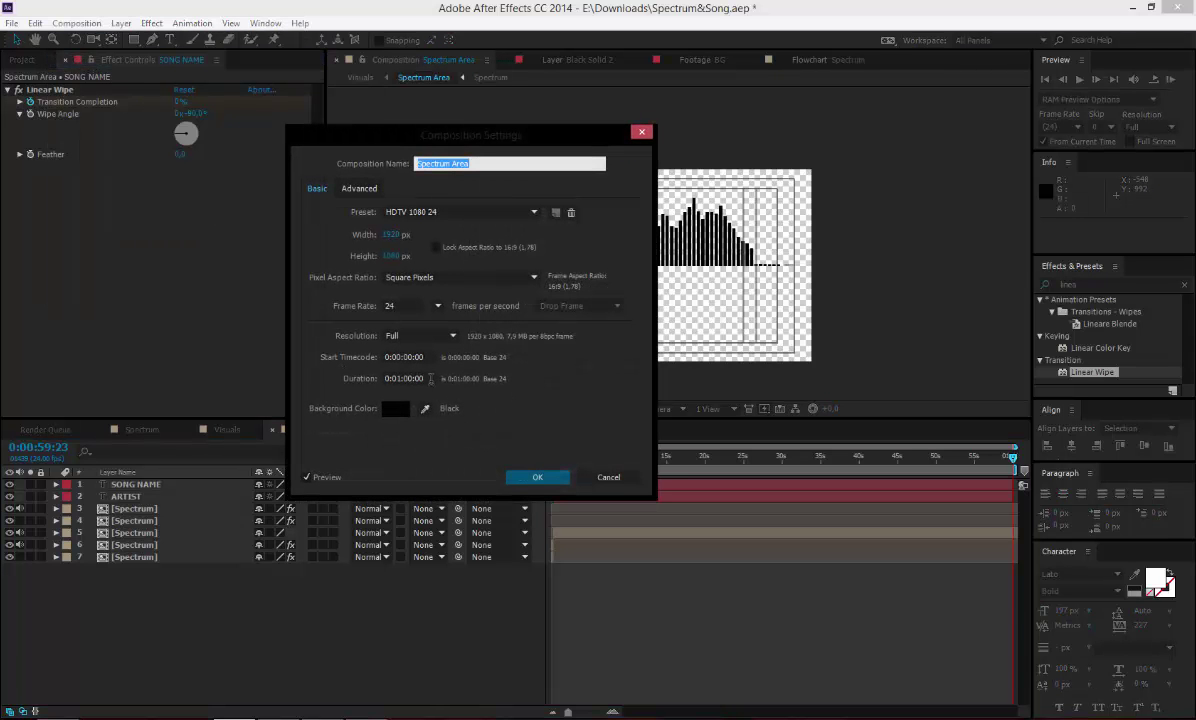
click(405, 378)
text(1000000)
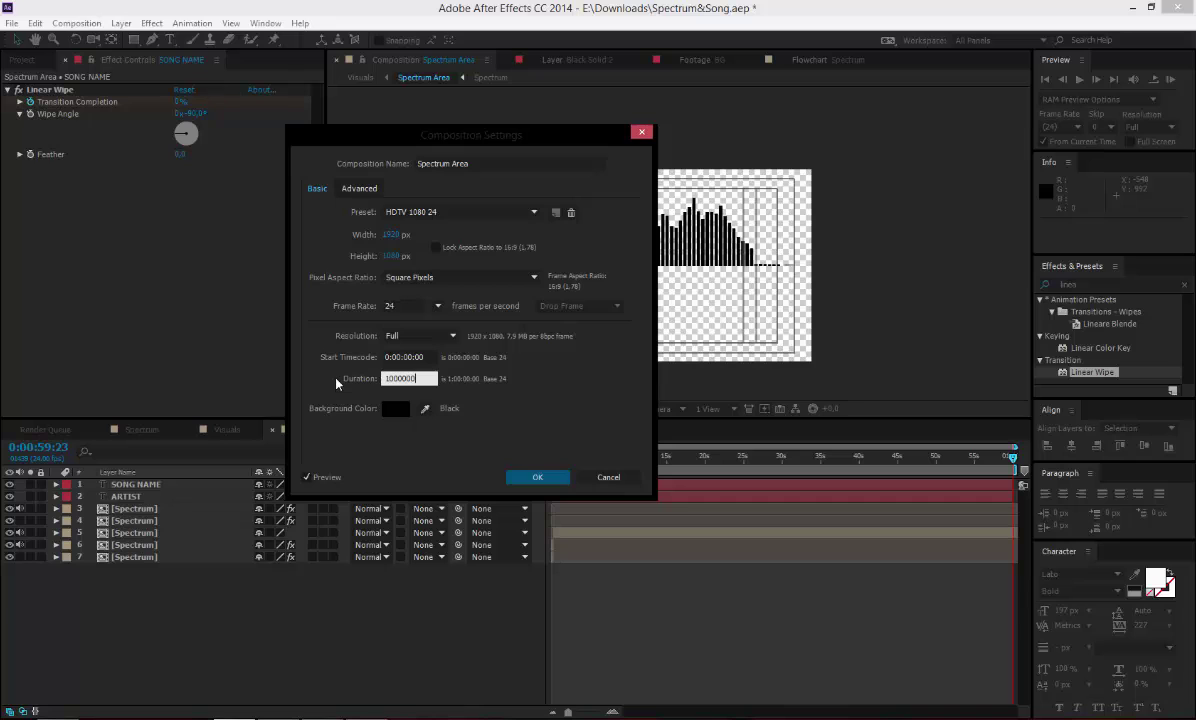
key(Return)
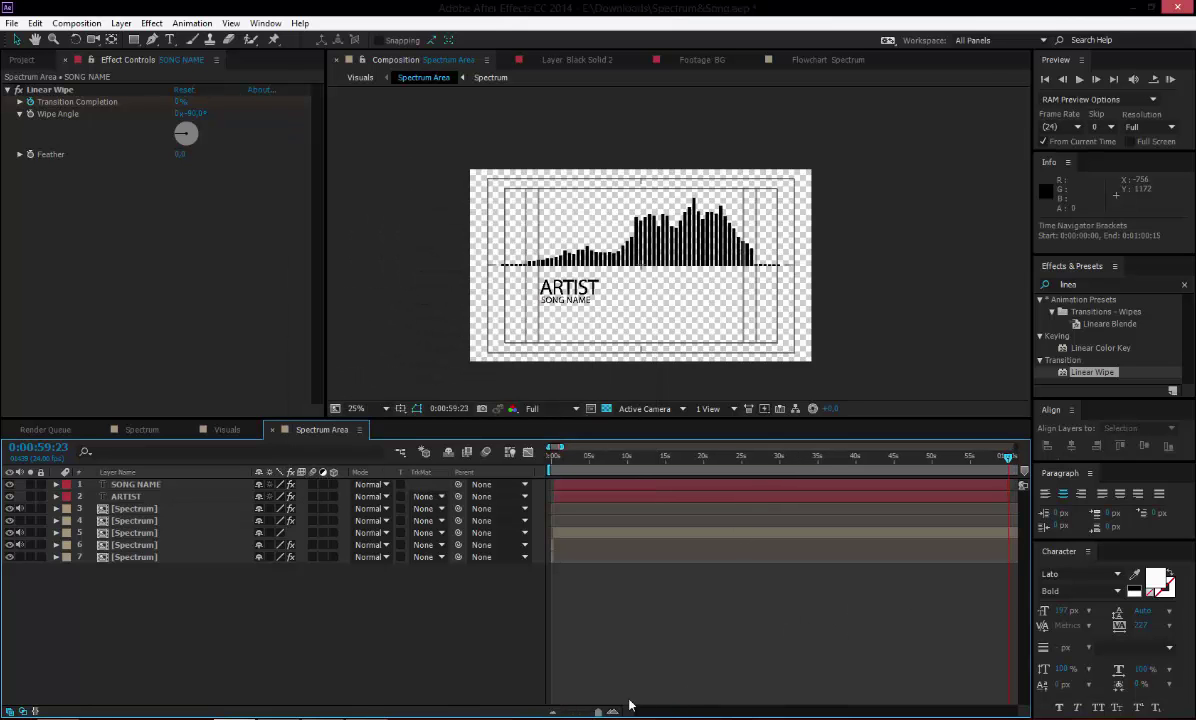
Step: Move the current time to 0:00:35:07 and set the Spectrum Area composition's duration to 0:10:00:00
drag(780, 457, 820, 458)
click(77, 23)
click(102, 58)
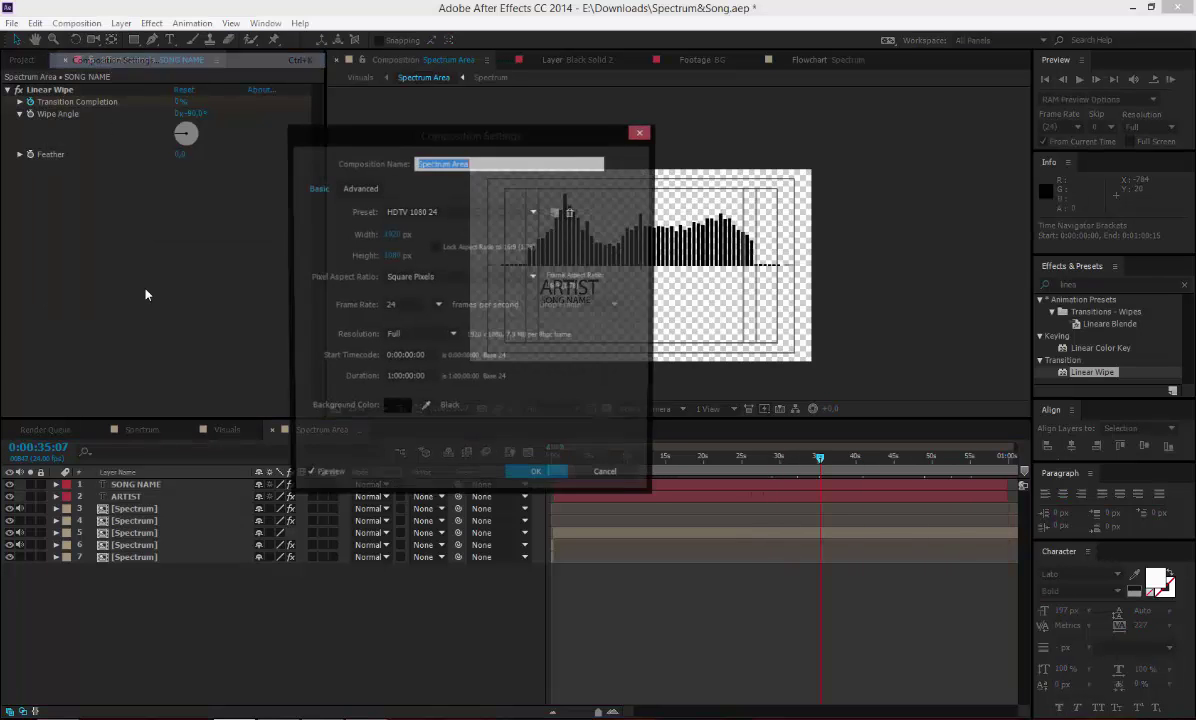
click(383, 378)
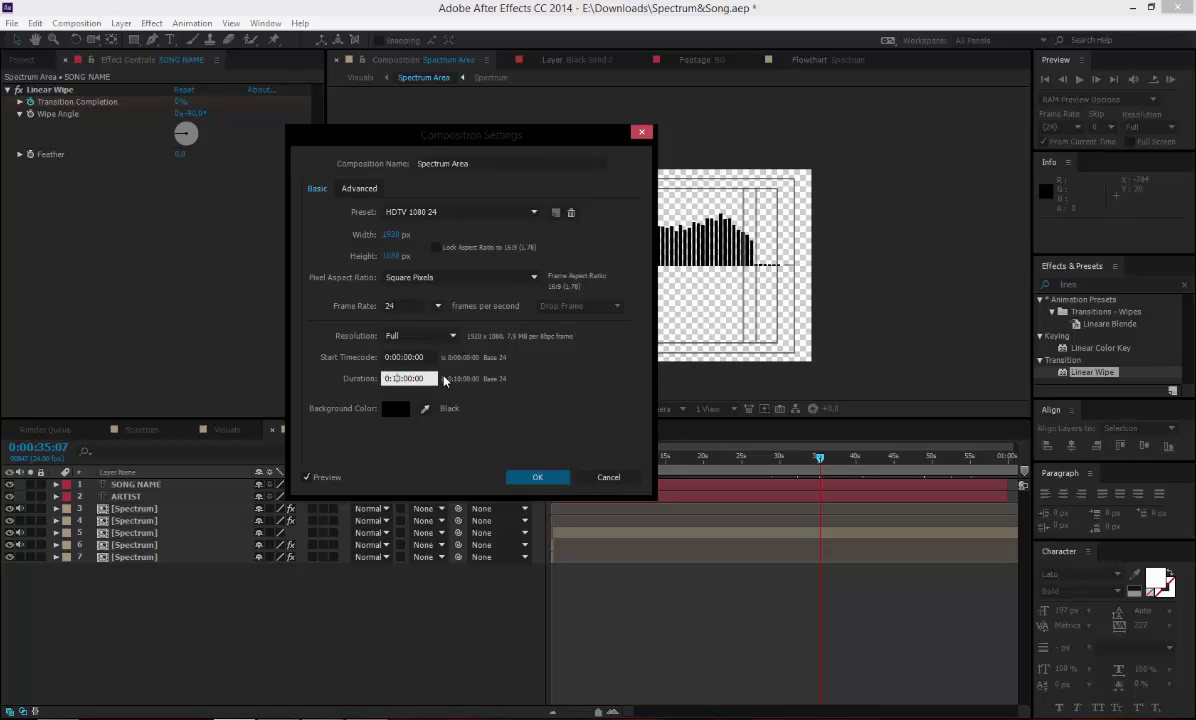
click(538, 477)
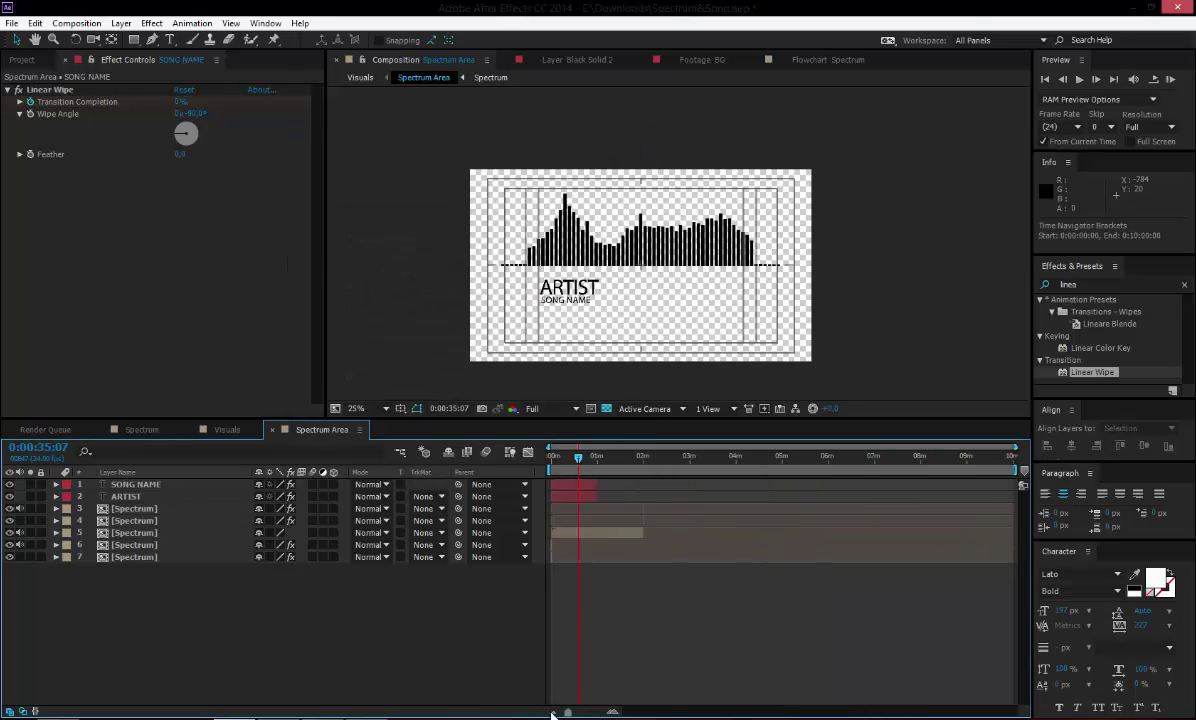
Step: Extend the SONG NAME and ARTIST text layers in Spectrum Area so they end at 0:07:07:00
click(575, 487)
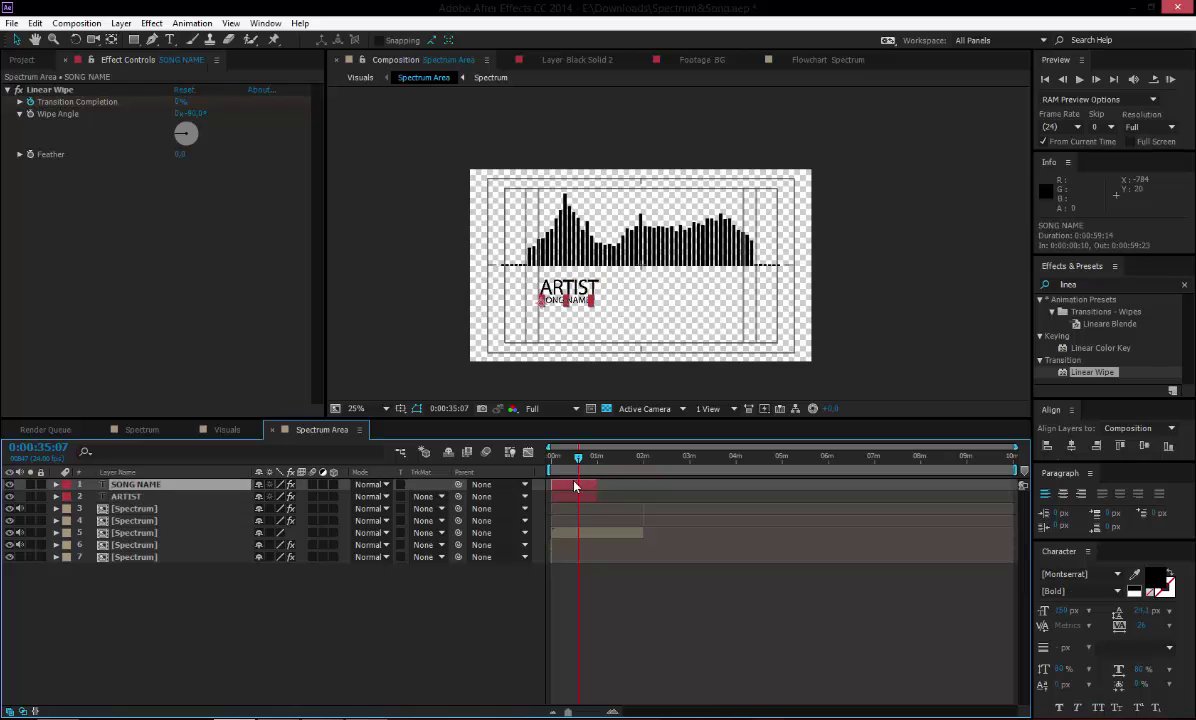
drag(593, 457, 879, 490)
click(585, 491)
shift+click(585, 484)
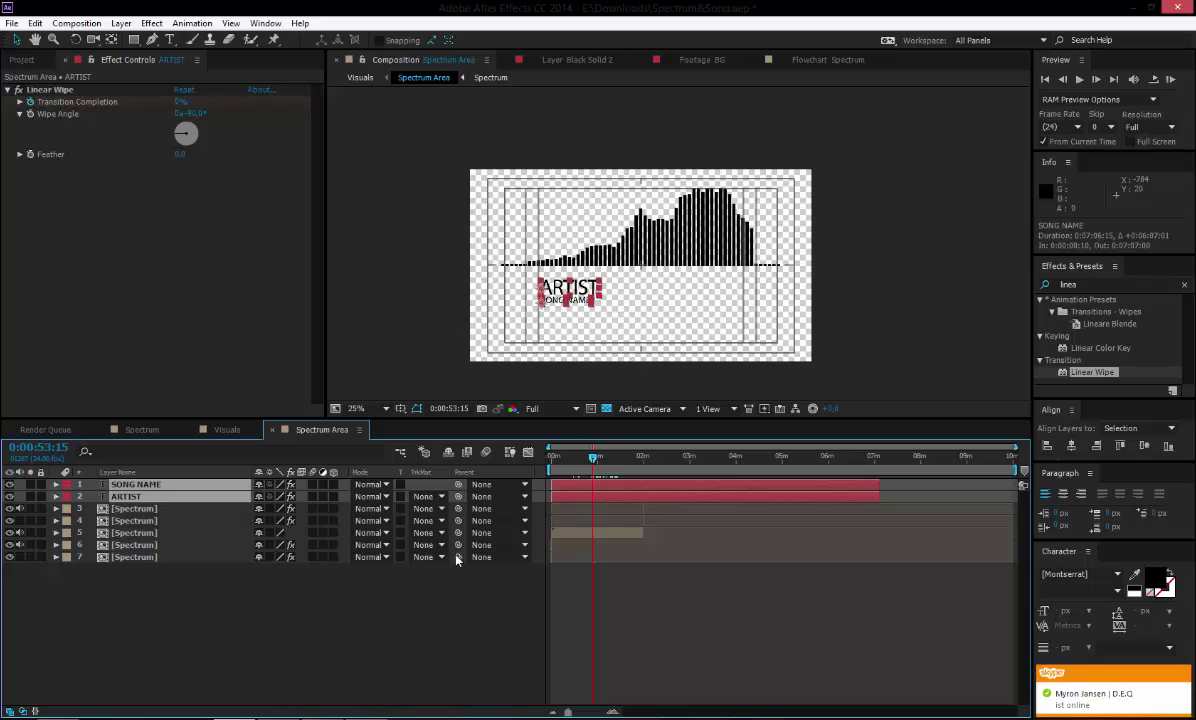
Step: Extend Spectrum layer 5 to end at 0:07:57:15 and Spectrum layer 3 to end at about 0:08:50
click(606, 533)
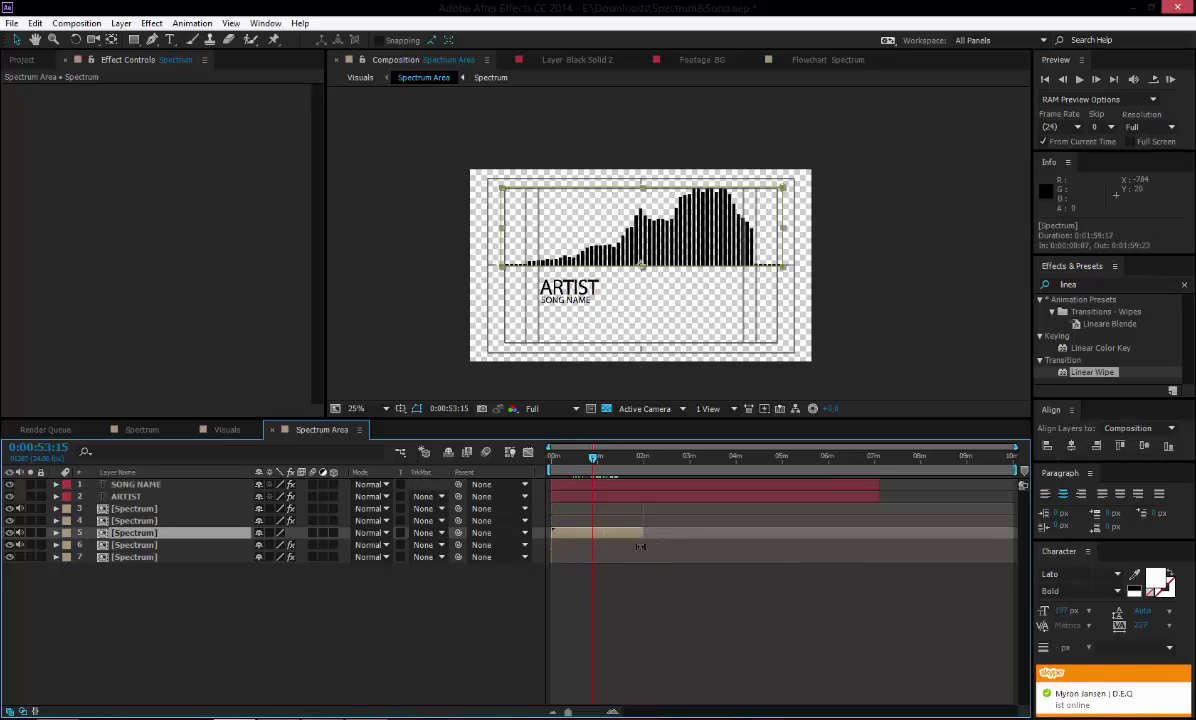
drag(567, 712, 700, 710)
scroll(670, 665, right, 3)
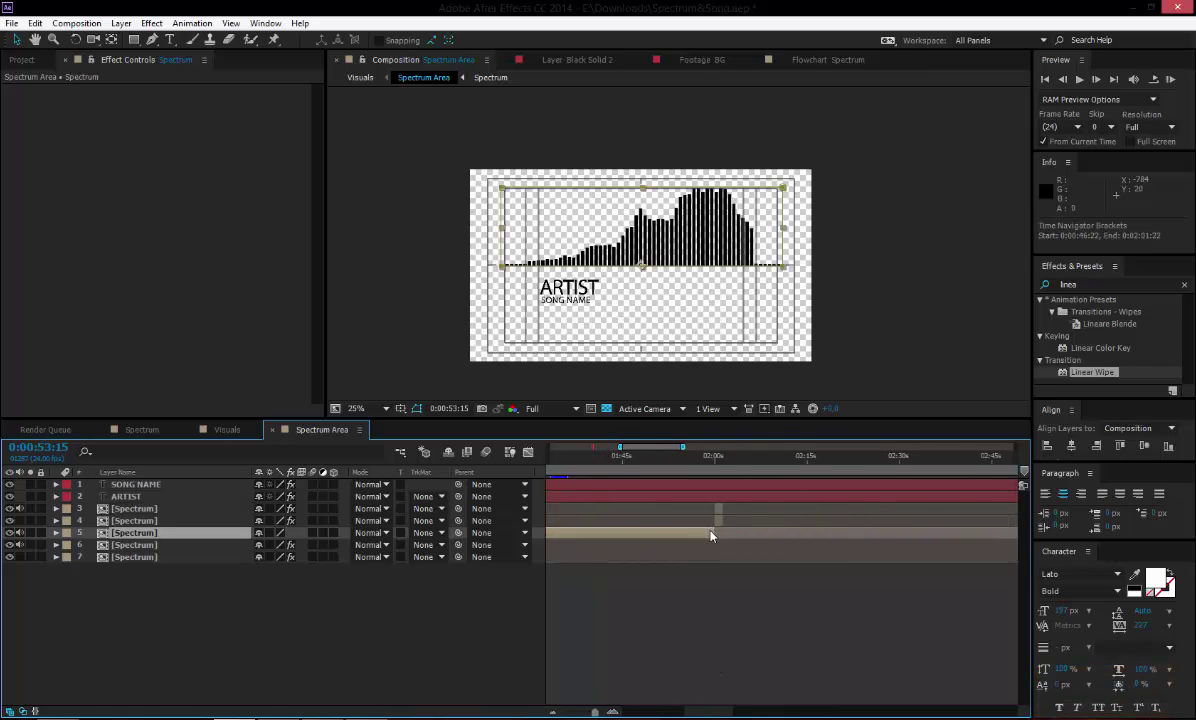
drag(716, 532, 980, 532)
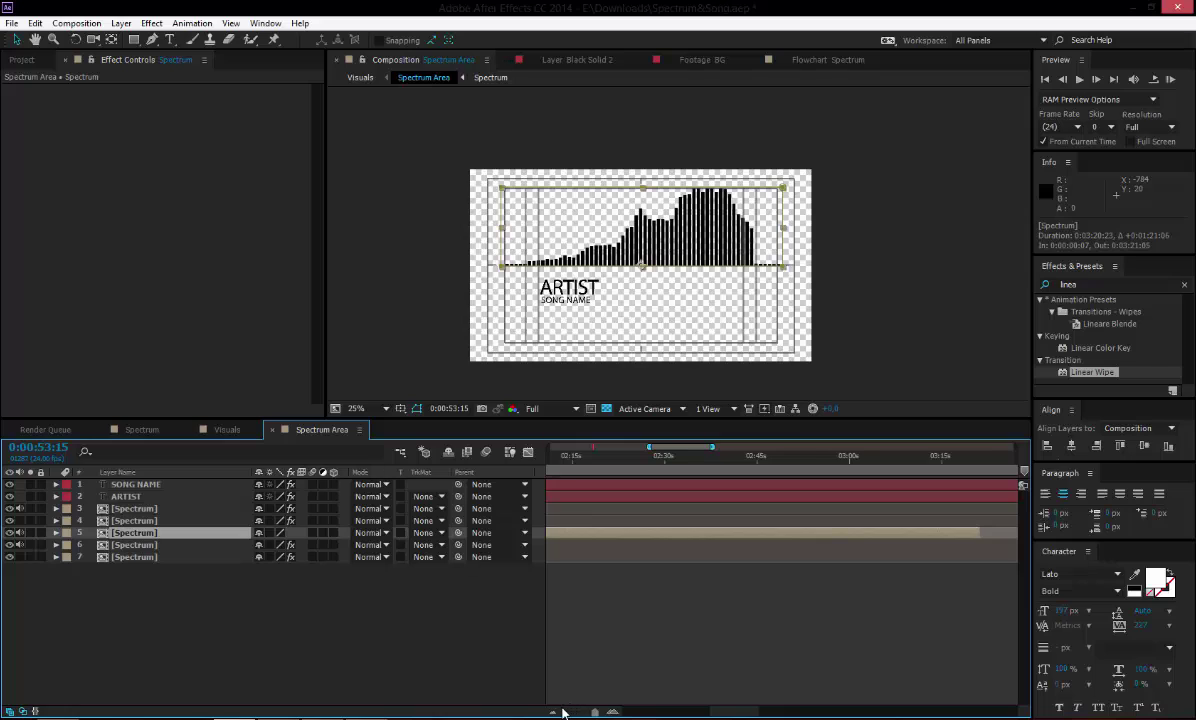
click(563, 712)
drag(647, 508, 965, 512)
drag(706, 532, 918, 534)
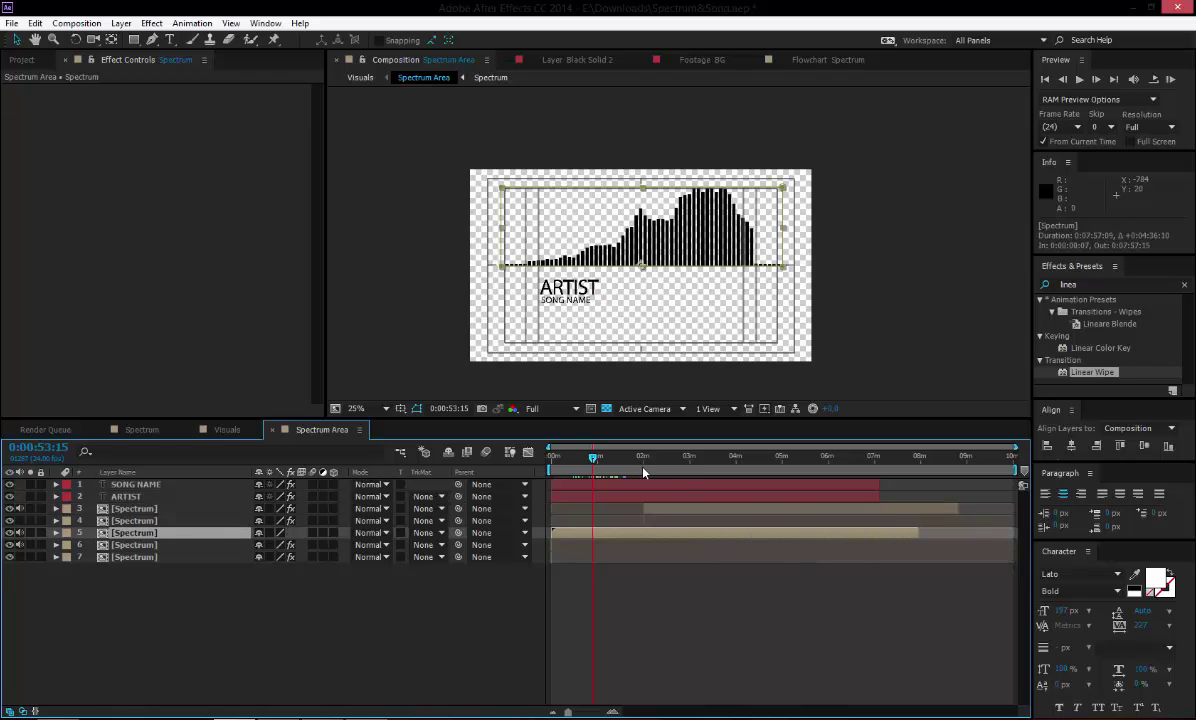
Step: Move the closing Mask Path keyframe of Spectrum layer 5 to 0:02:54:06, check the spectrum around it and collapse the layer
drag(593, 457, 628, 457)
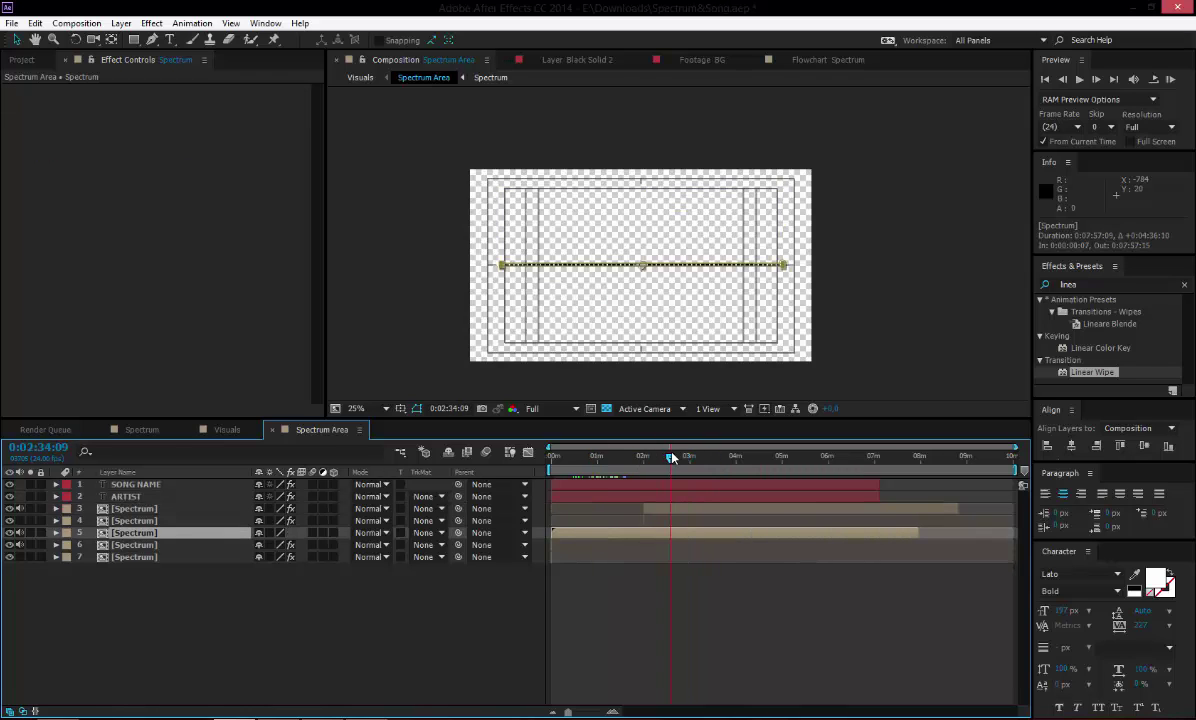
click(56, 533)
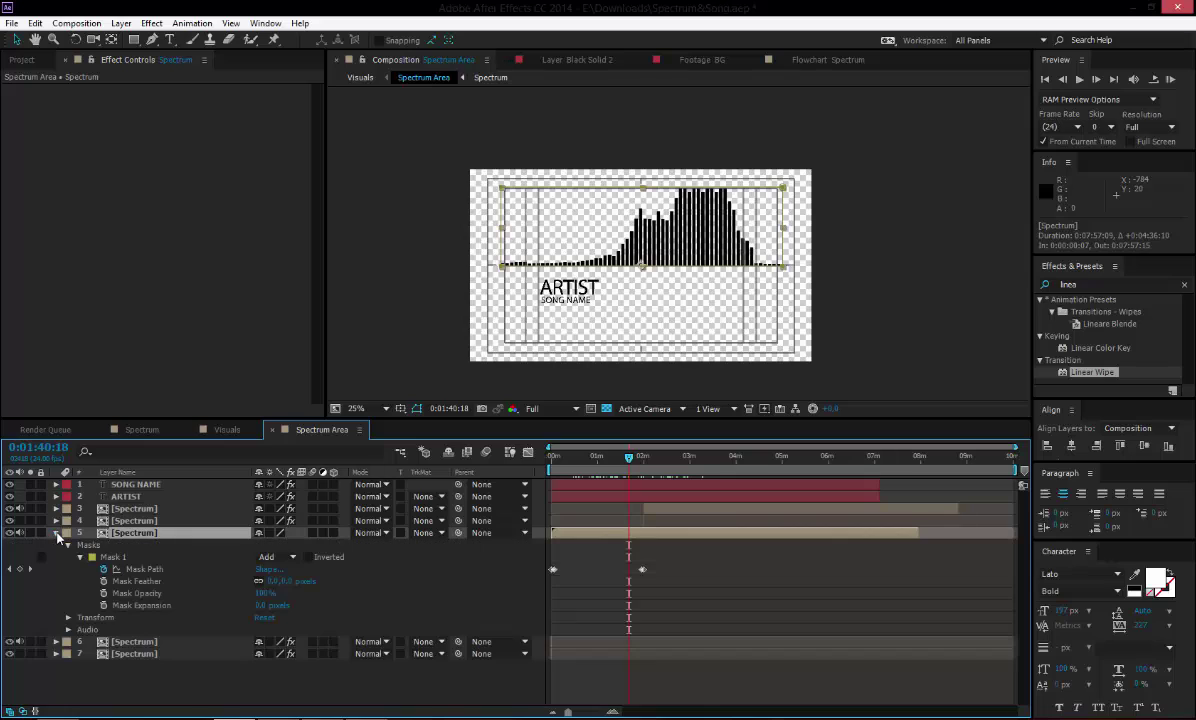
click(150, 582)
click(640, 569)
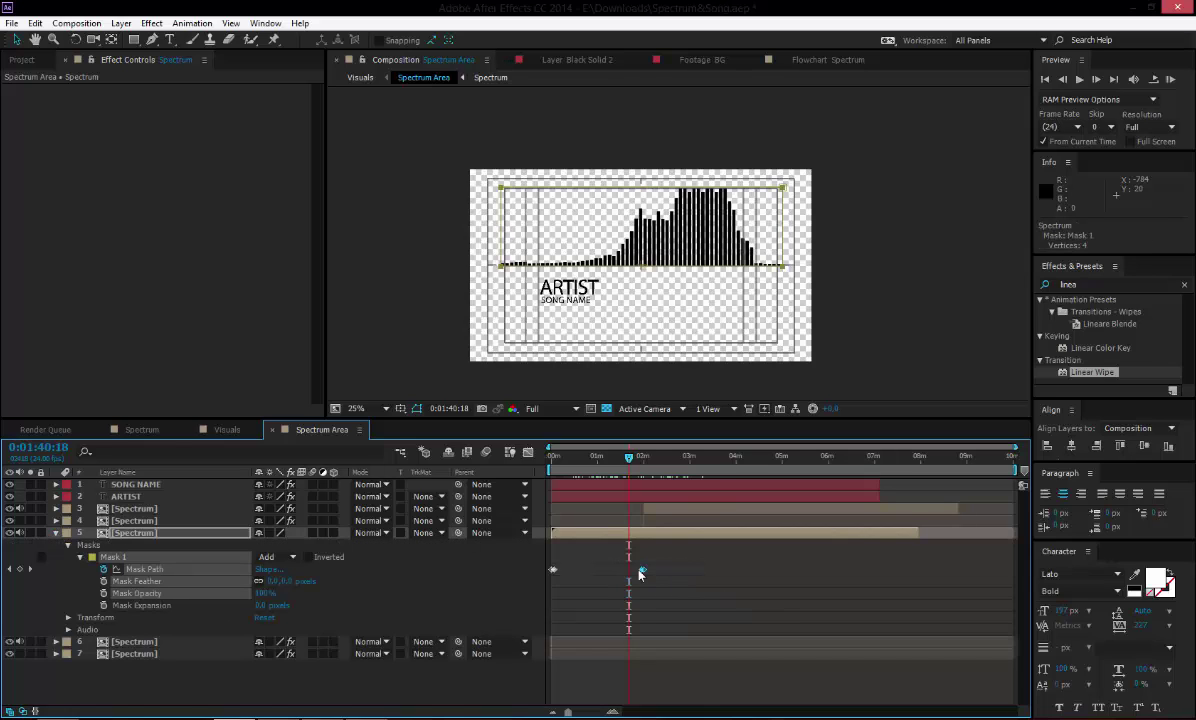
drag(641, 570, 694, 570)
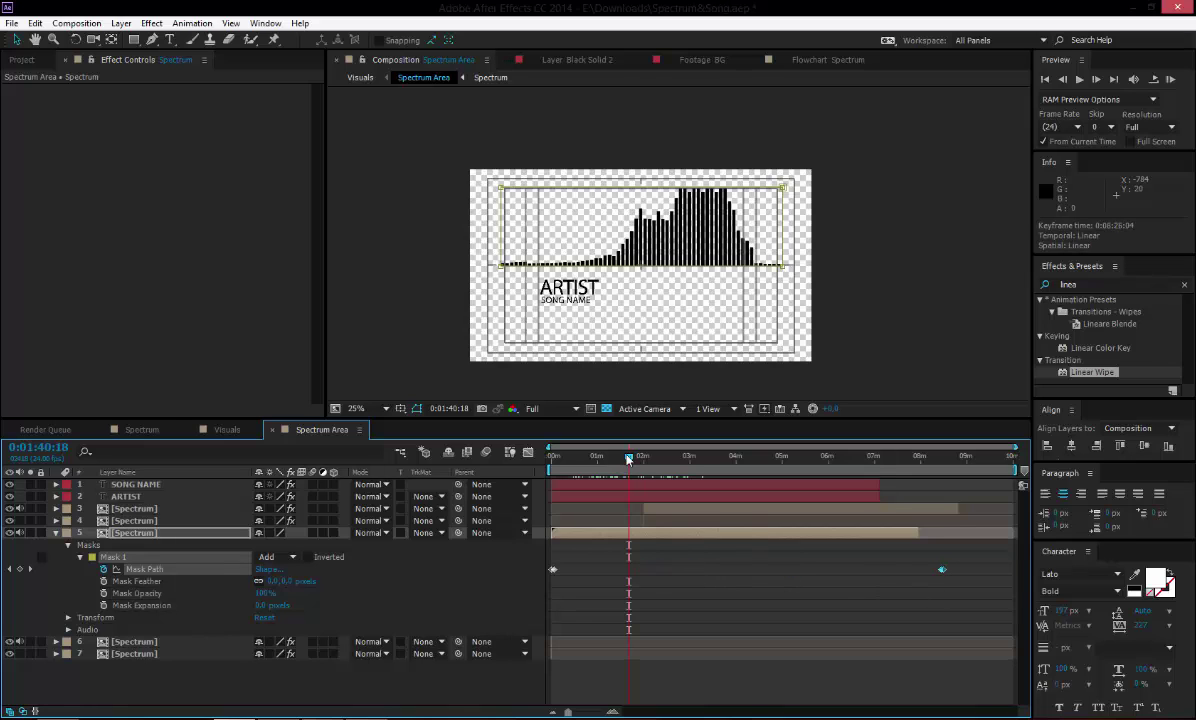
drag(628, 458, 690, 458)
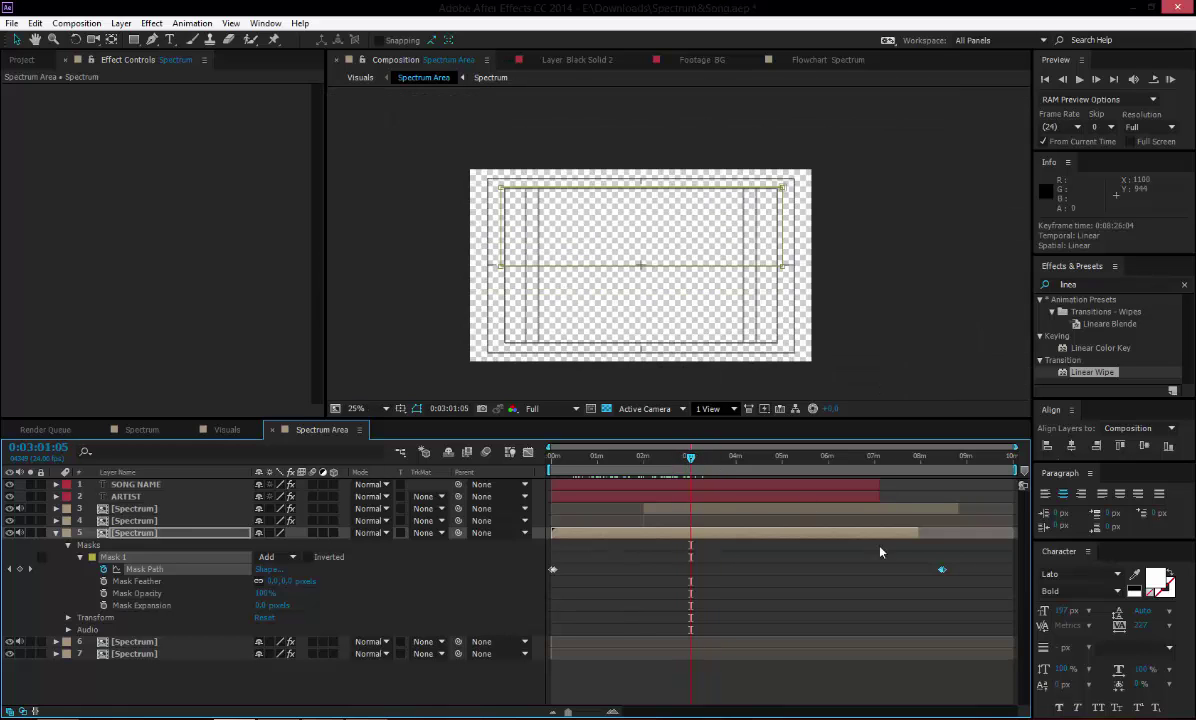
drag(941, 569, 758, 568)
drag(690, 458, 686, 461)
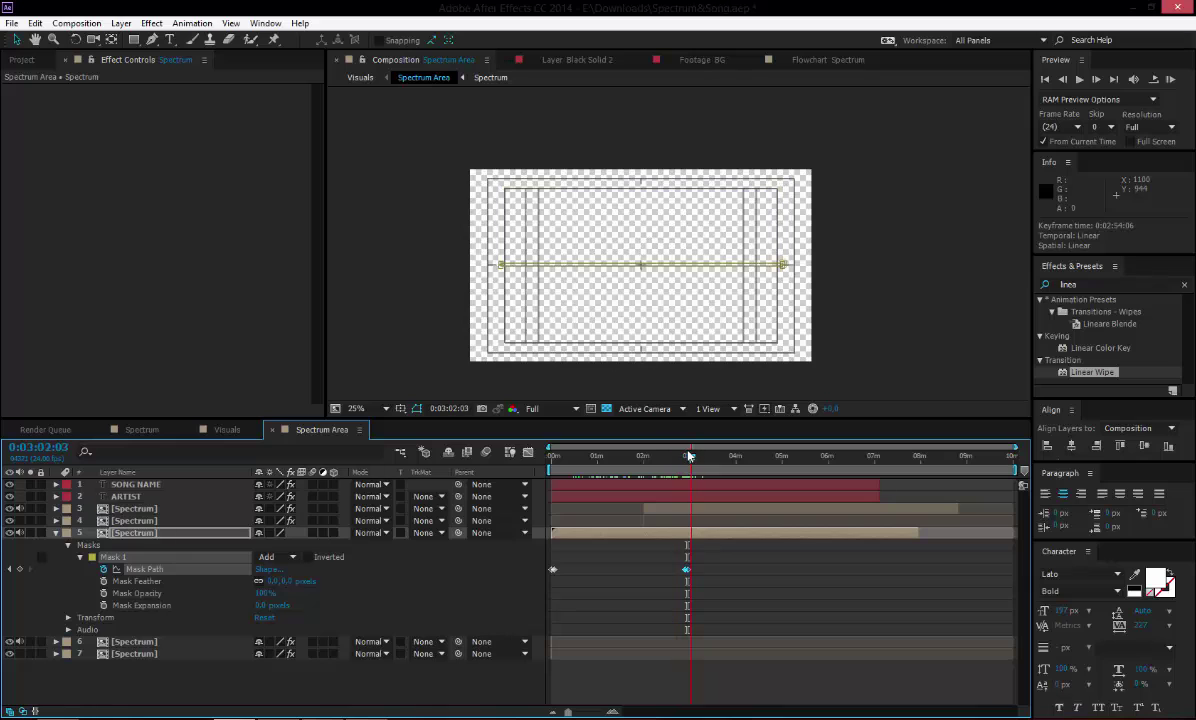
click(675, 455)
mouse_move(675, 455)
mouse_down()
mouse_move(689, 456)
mouse_move(665, 456)
mouse_up()
click(53, 538)
click(55, 532)
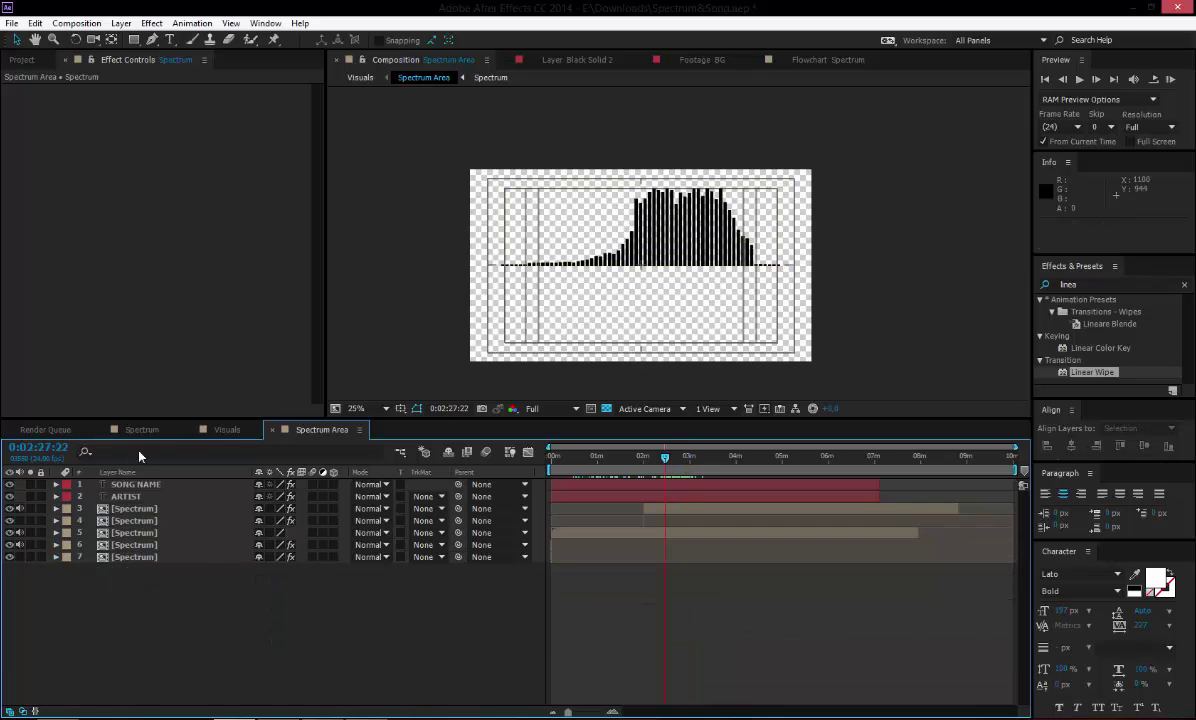
Step: Switch to the Visuals composition and inspect the frame at 0:01:00:02 with the whole picture fitted in the viewer
click(227, 429)
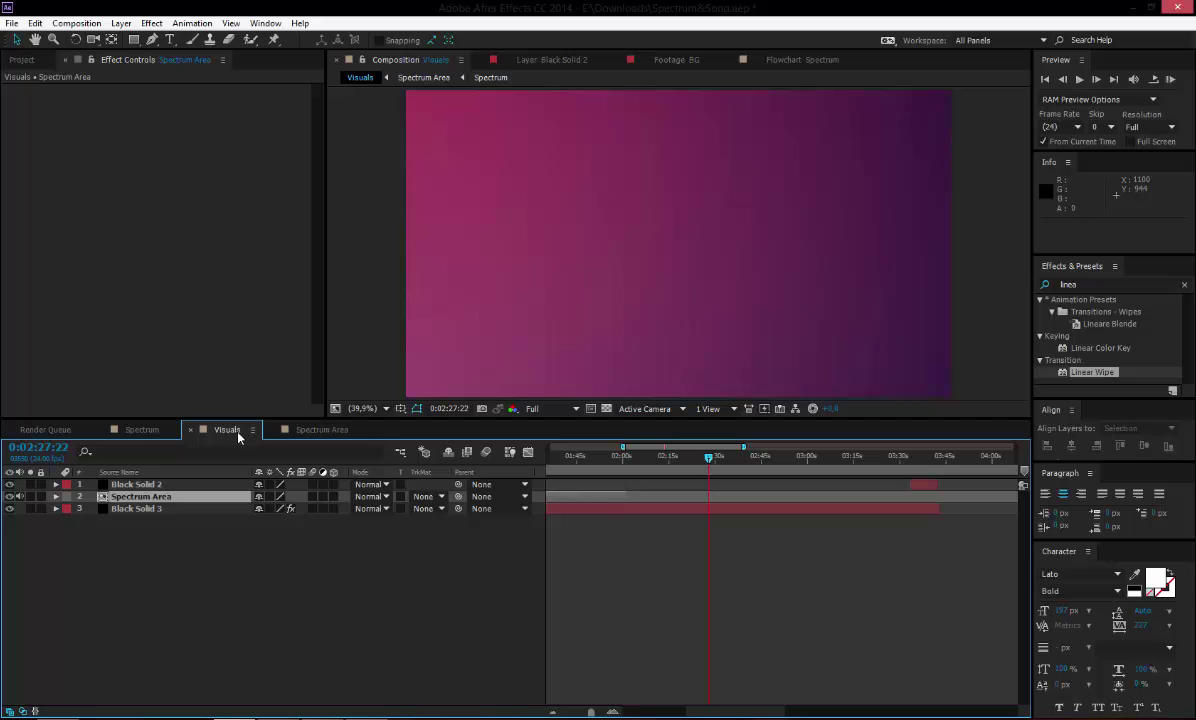
click(552, 712)
click(552, 712)
click(386, 408)
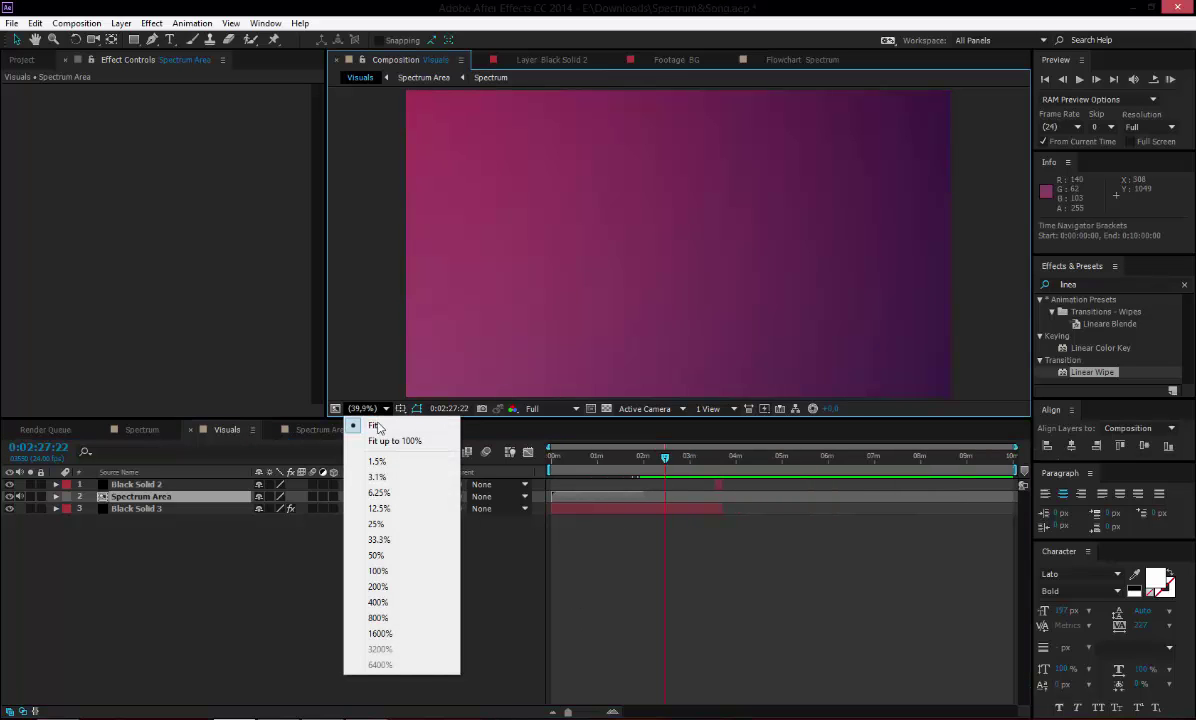
click(379, 539)
scroll(590, 376, down, 1)
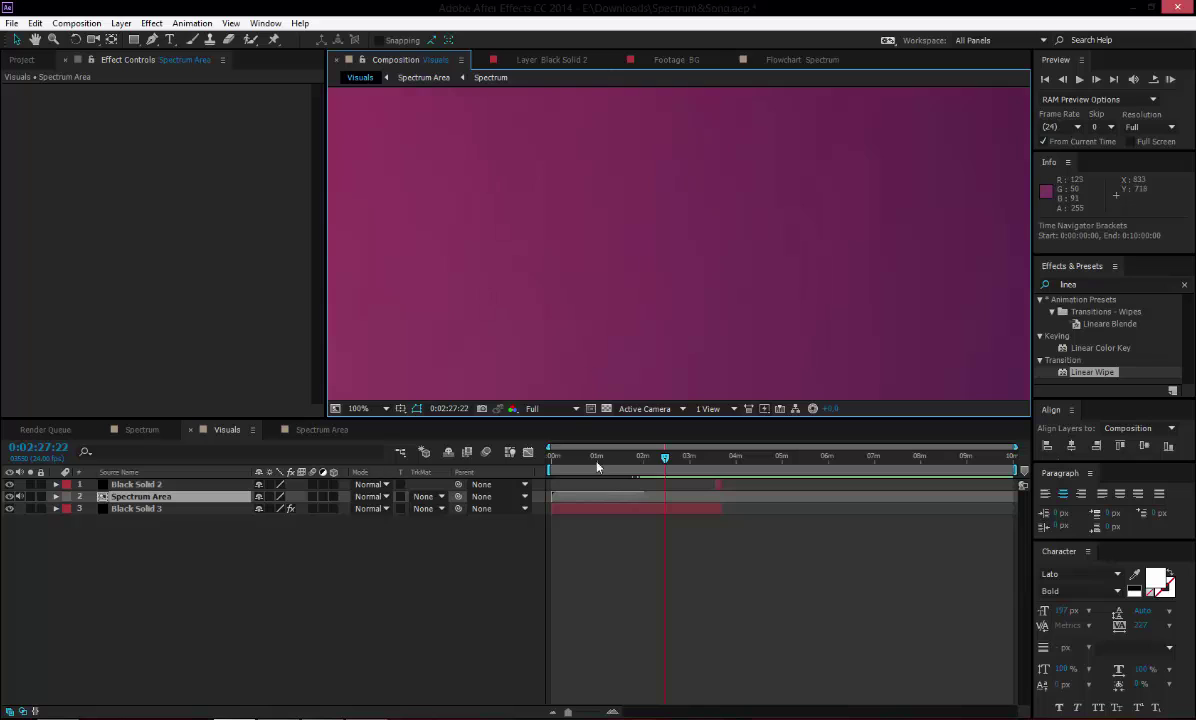
drag(583, 457, 597, 457)
click(366, 408)
click(372, 427)
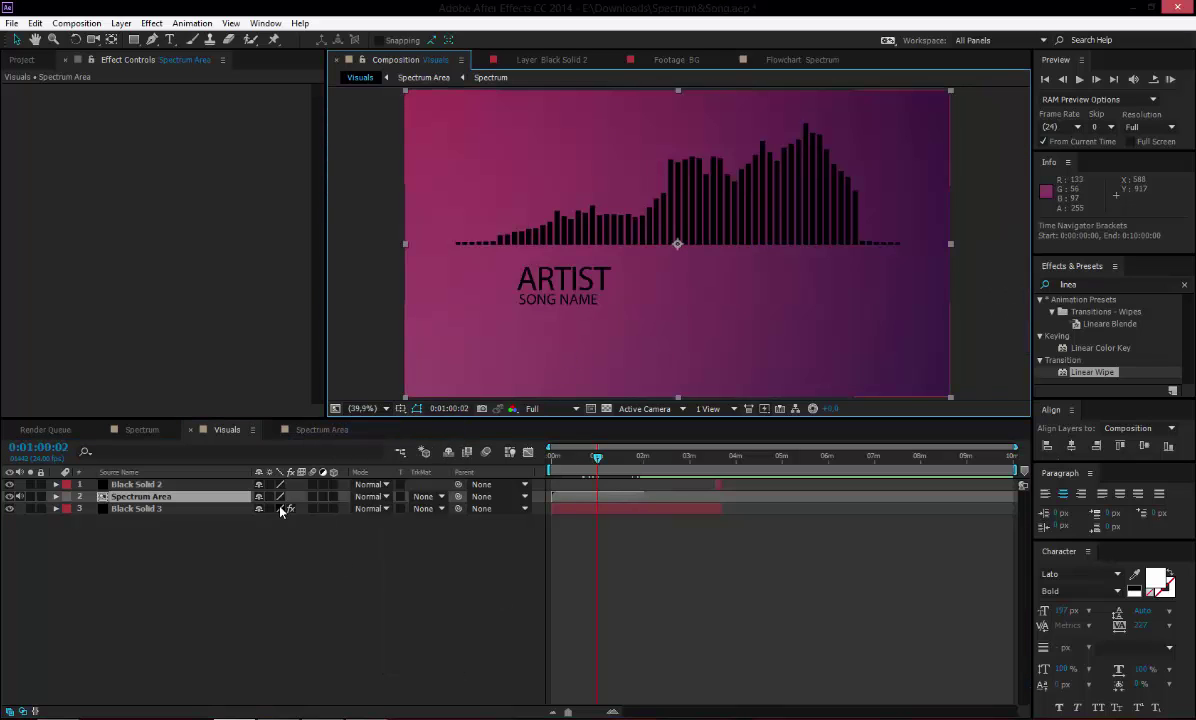
Step: Set the Visuals composition's frame rate to 60 frames per second
key(ctrl+t)
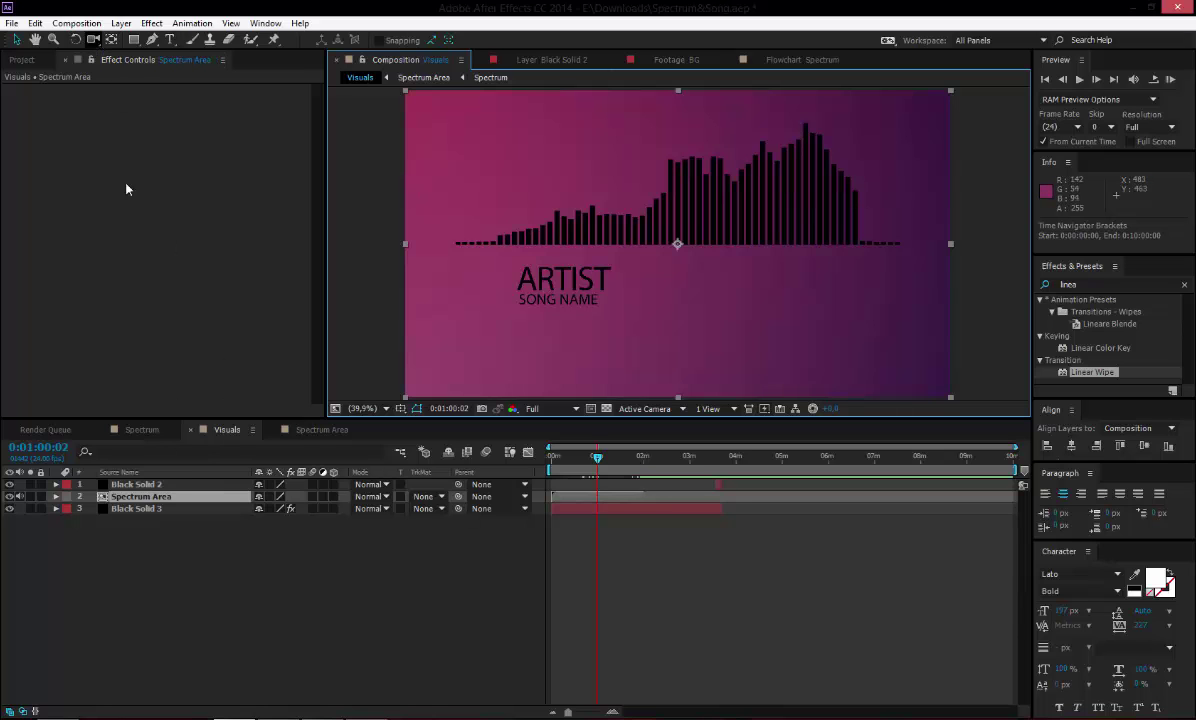
click(92, 25)
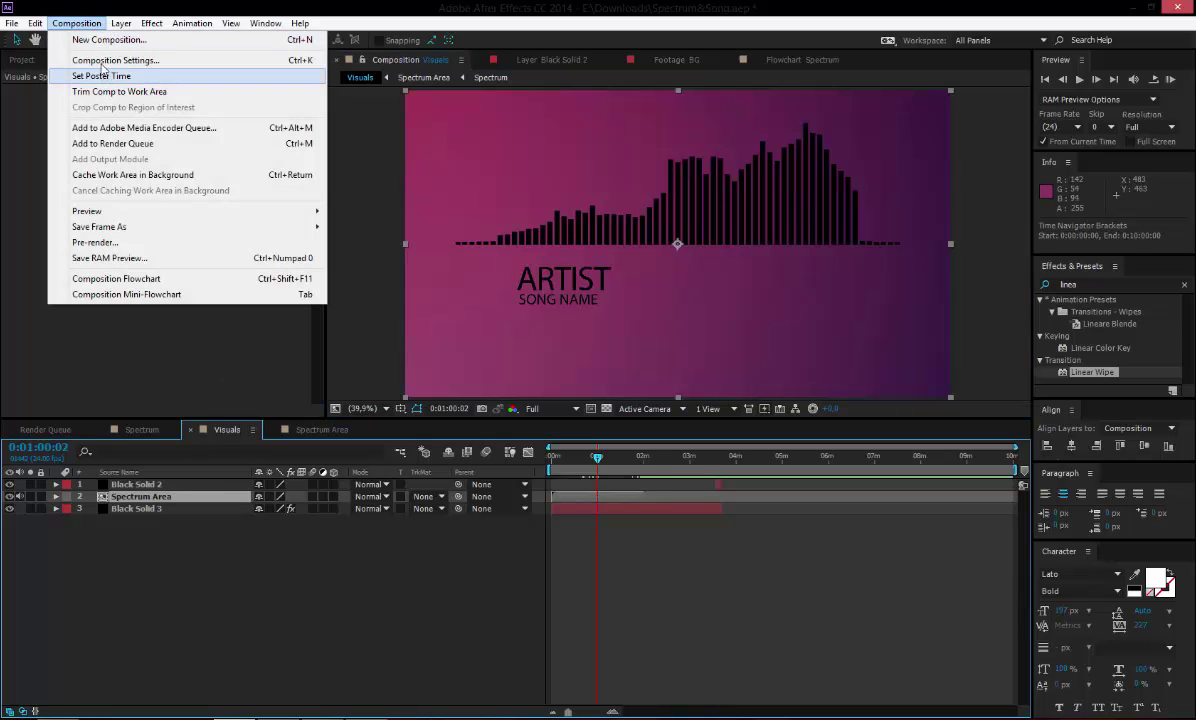
click(100, 60)
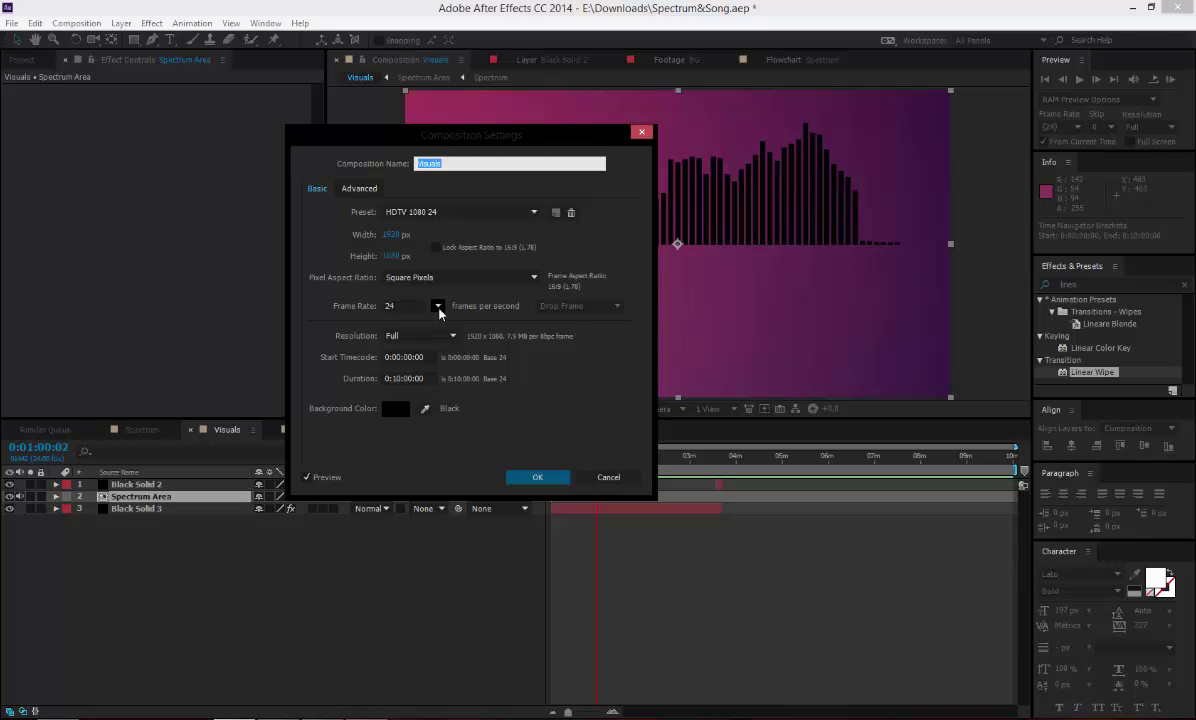
click(438, 312)
click(452, 482)
click(537, 477)
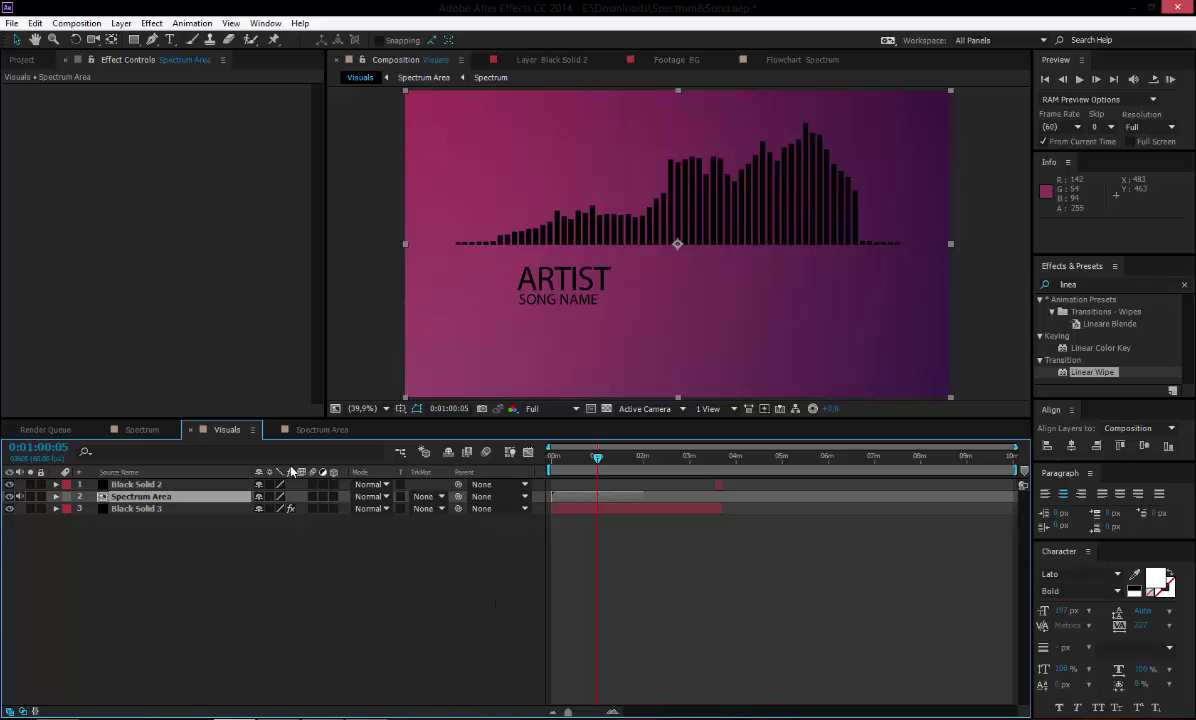
Step: Check the Visuals composition at 0:01:12:07 and view the Spectrum Area composition at the same moment
click(711, 458)
click(606, 458)
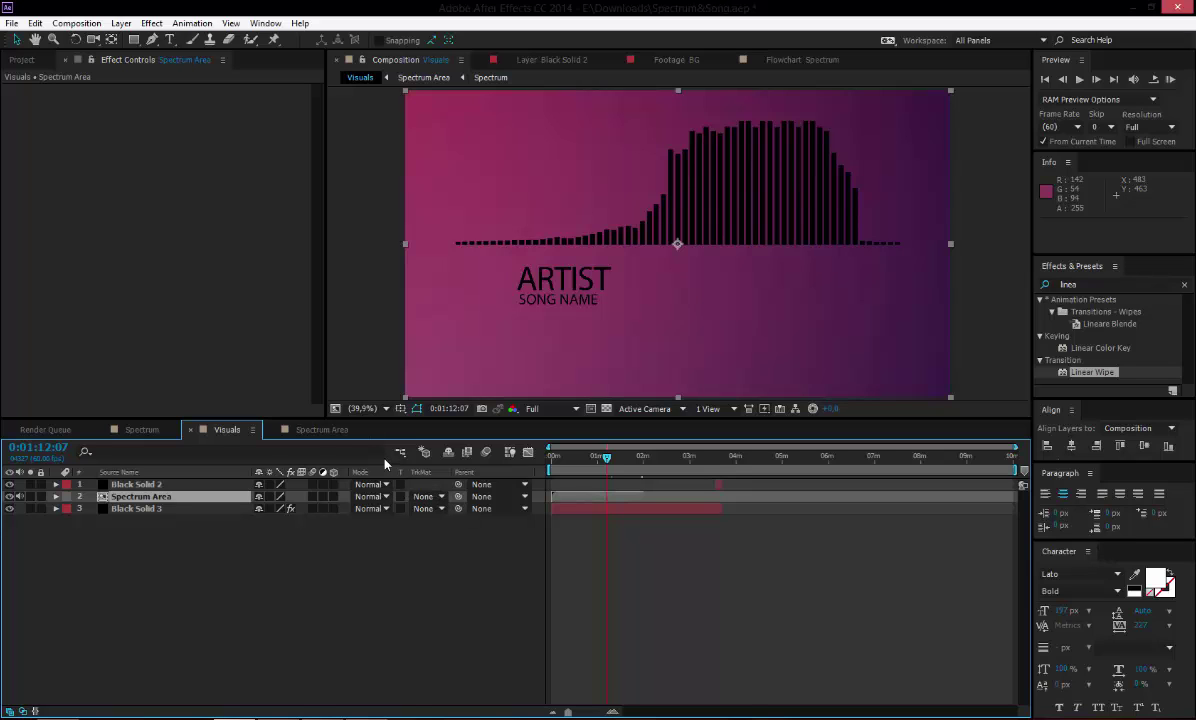
click(135, 429)
click(226, 429)
click(308, 431)
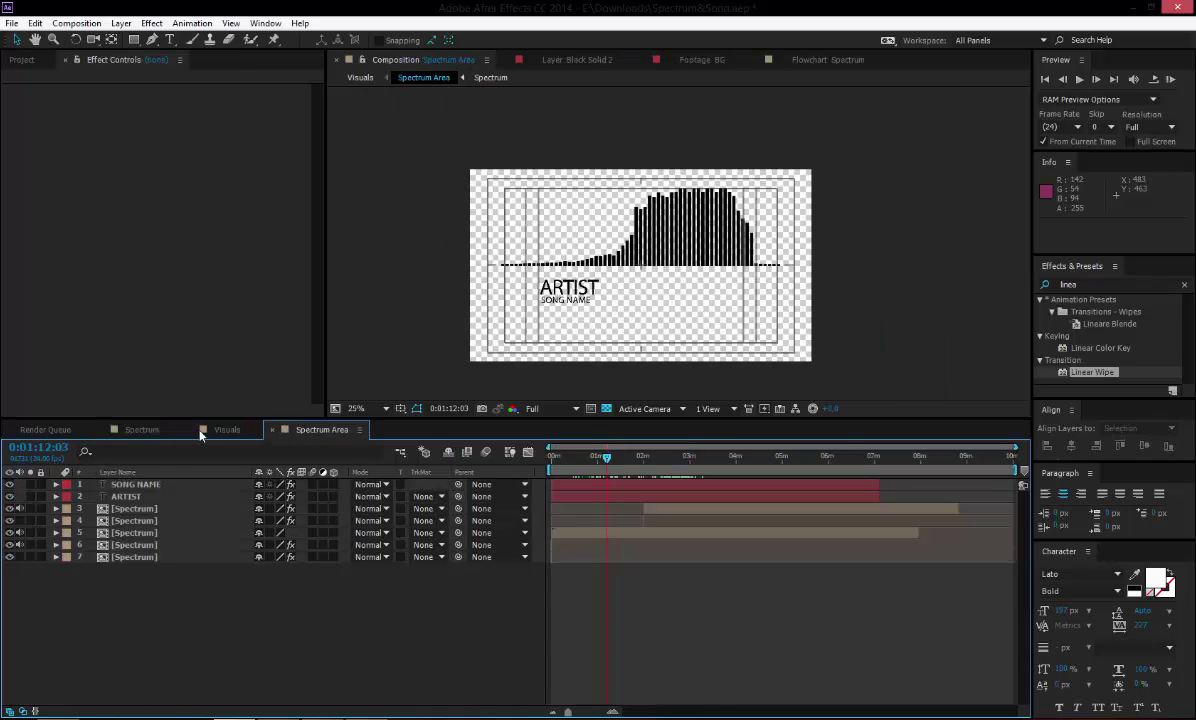
Step: Examine the Spectrum composition's layers across its full timeline, move the current time to about 0:01:05 and return to Visuals
click(141, 429)
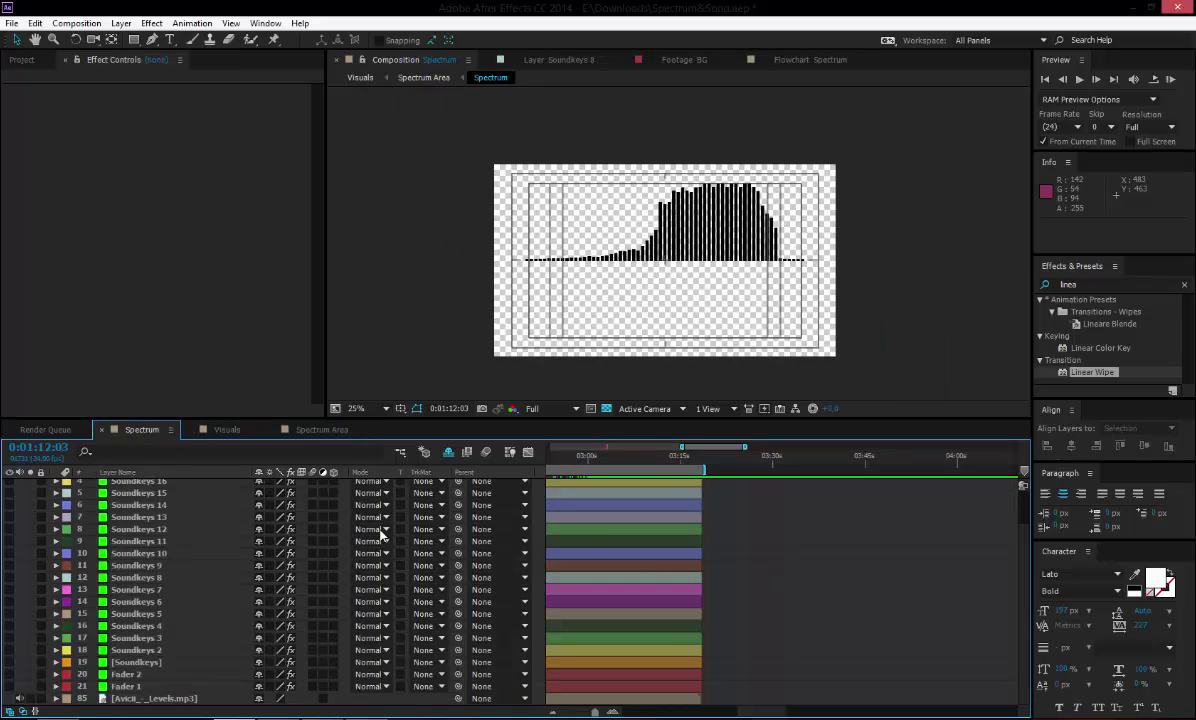
scroll(667, 618, up, 1)
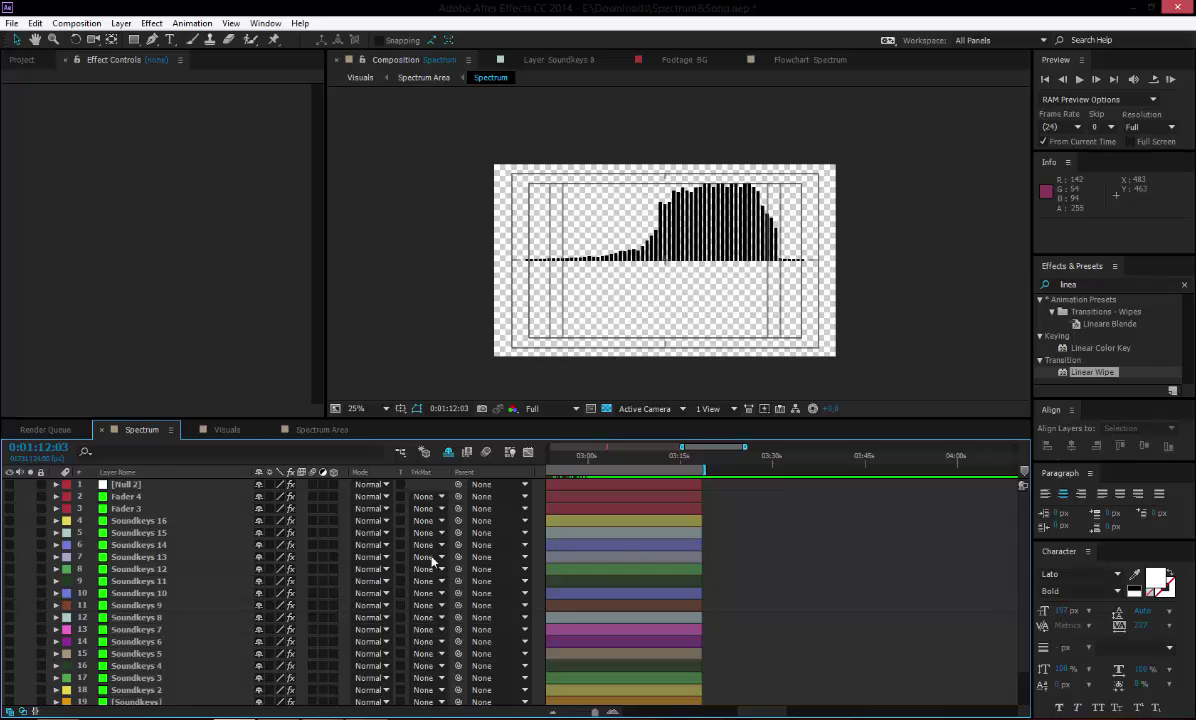
scroll(490, 610, down, 1)
click(552, 712)
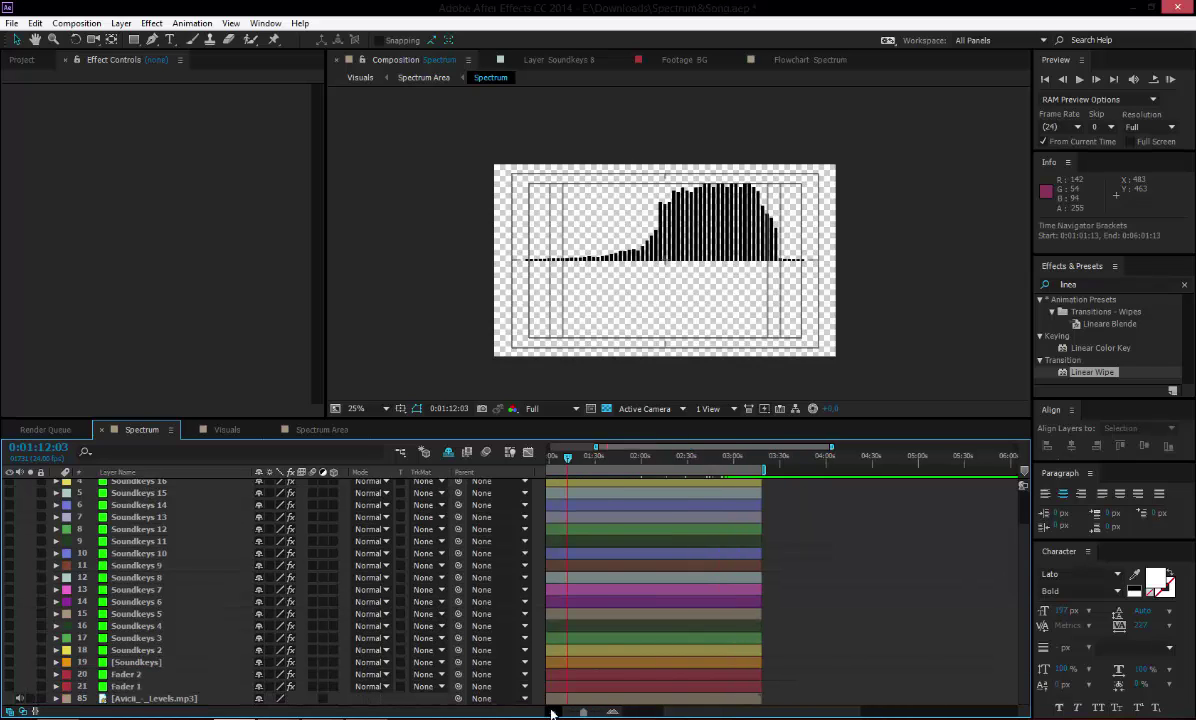
click(552, 712)
click(552, 712)
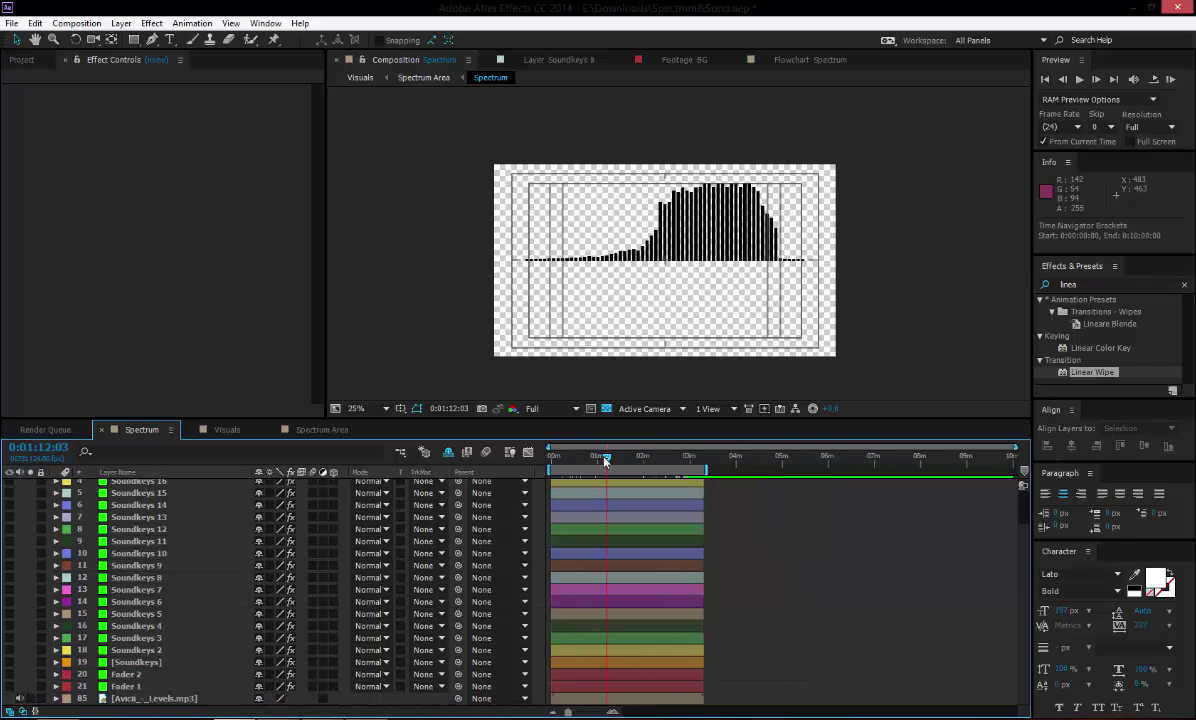
mouse_move(604, 461)
mouse_down()
mouse_move(630, 459)
mouse_move(593, 458)
mouse_move(606, 458)
mouse_up()
click(215, 429)
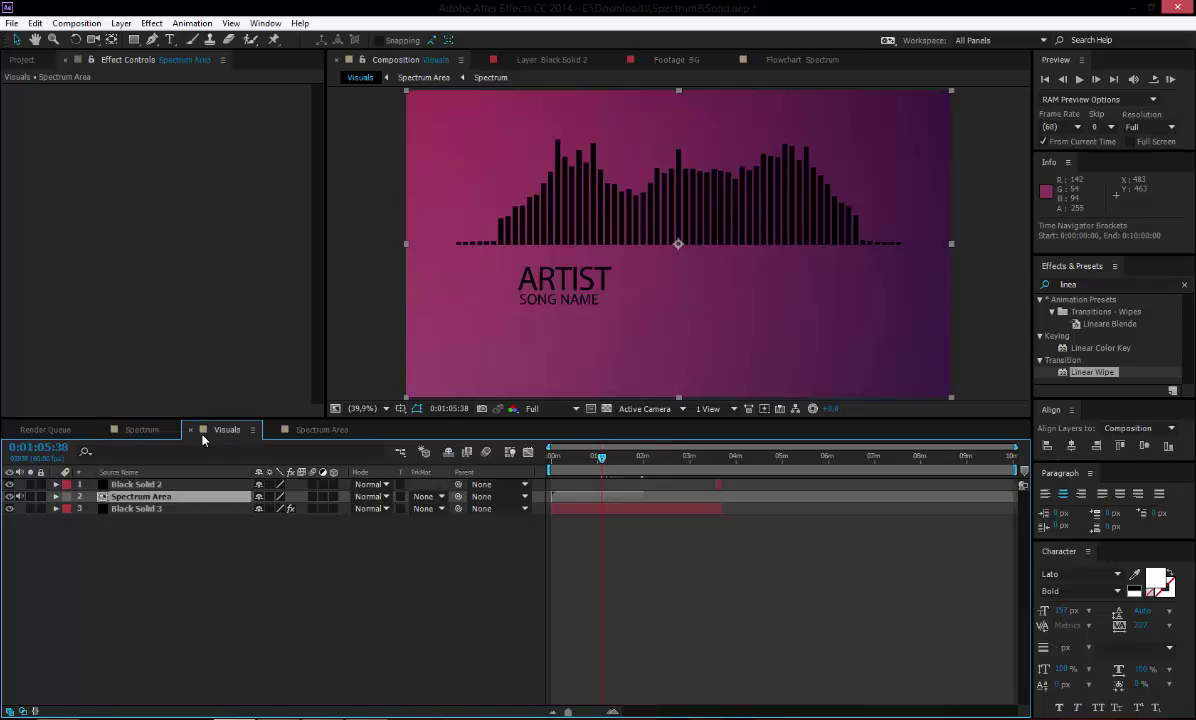
Step: Compare the Spectrum Area, Spectrum and Visuals compositions at about 0:01:05, viewing Visuals at 50% magnification
click(300, 429)
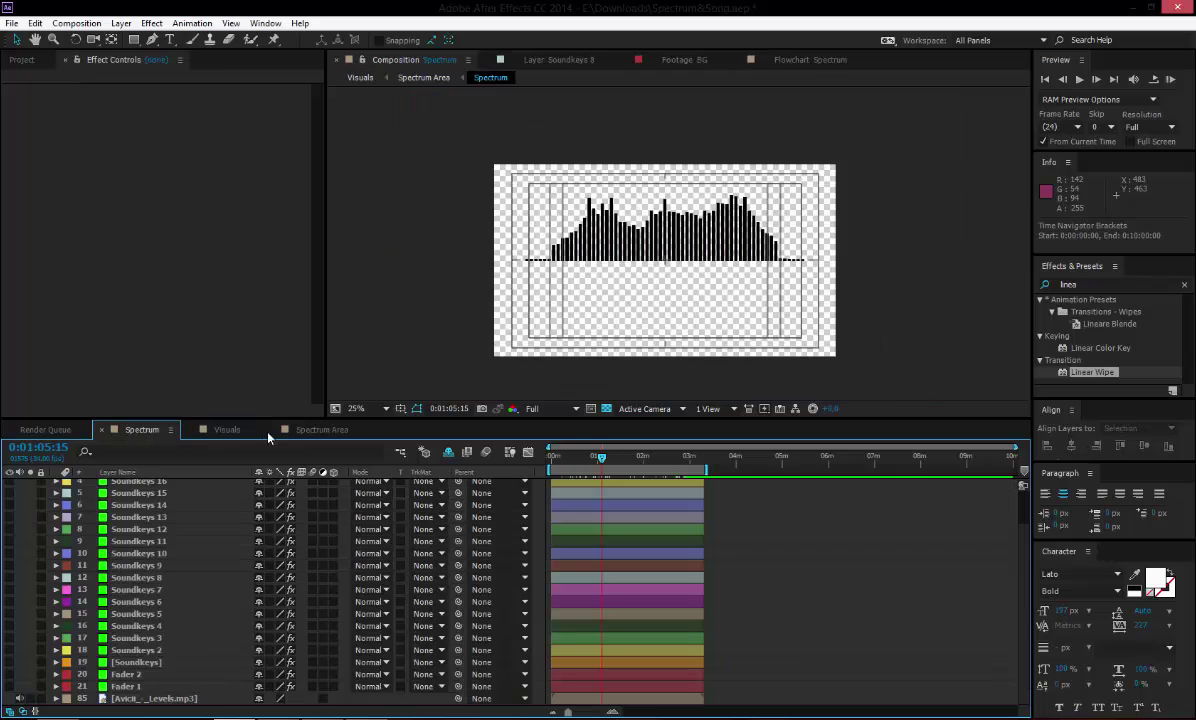
drag(158, 540, 147, 508)
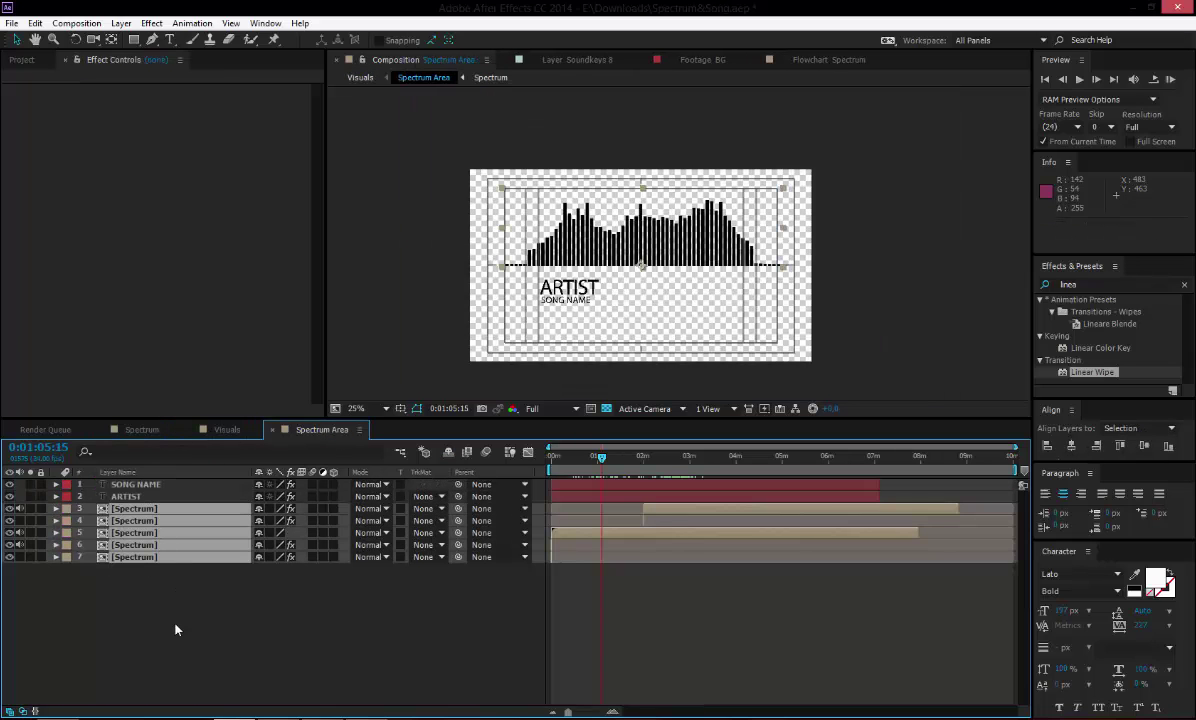
click(143, 430)
click(227, 430)
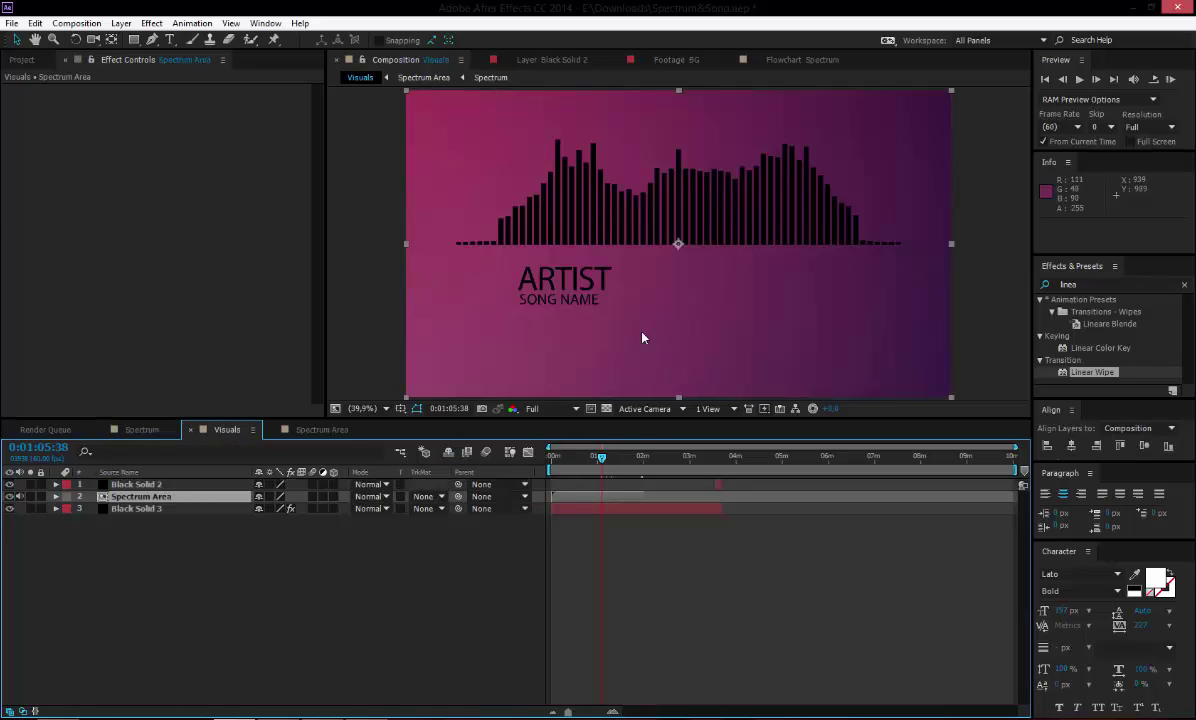
scroll(599, 309, down, 1)
scroll(557, 284, up, 1)
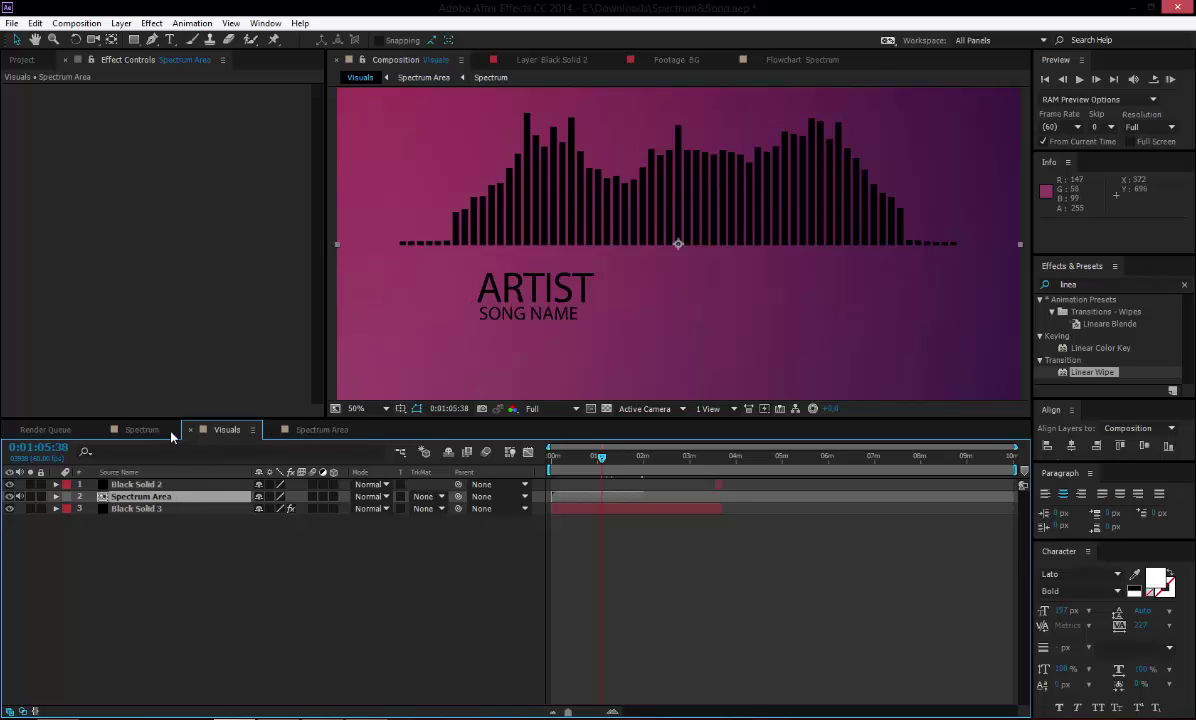
Step: Extend the Spectrum Area layer in Visuals to end at 0:03:43:08 and check the Spectrum Area composition at 0:02:58:10
click(321, 430)
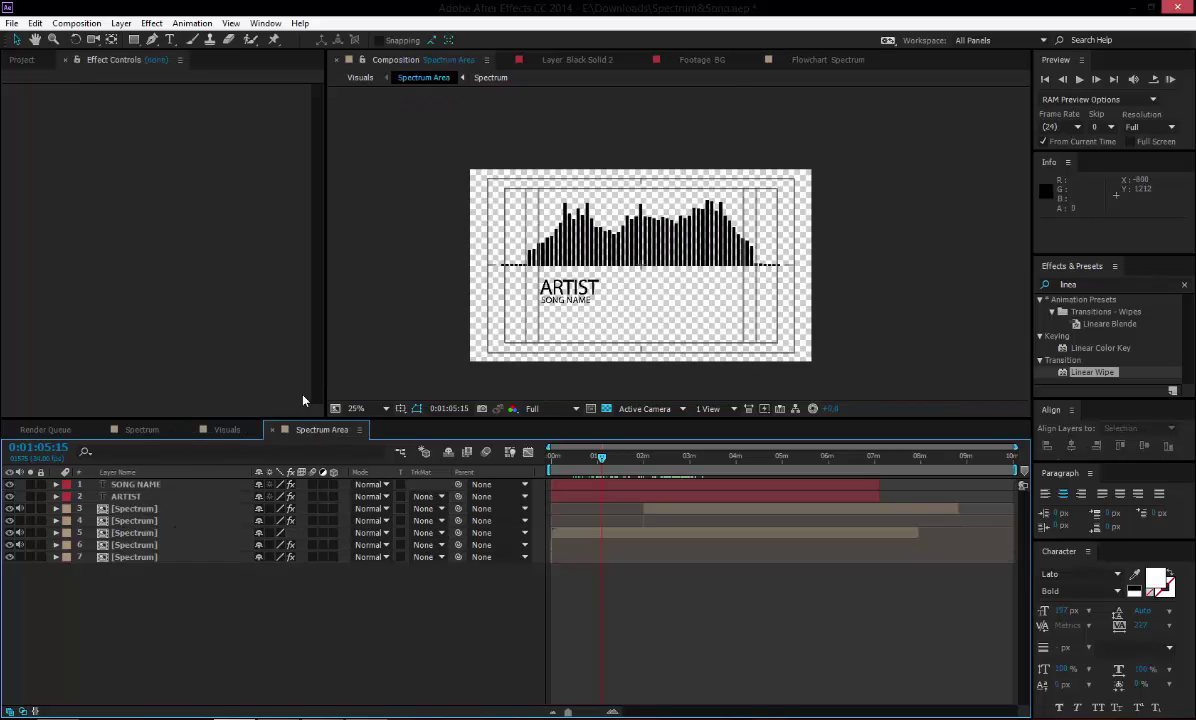
click(225, 430)
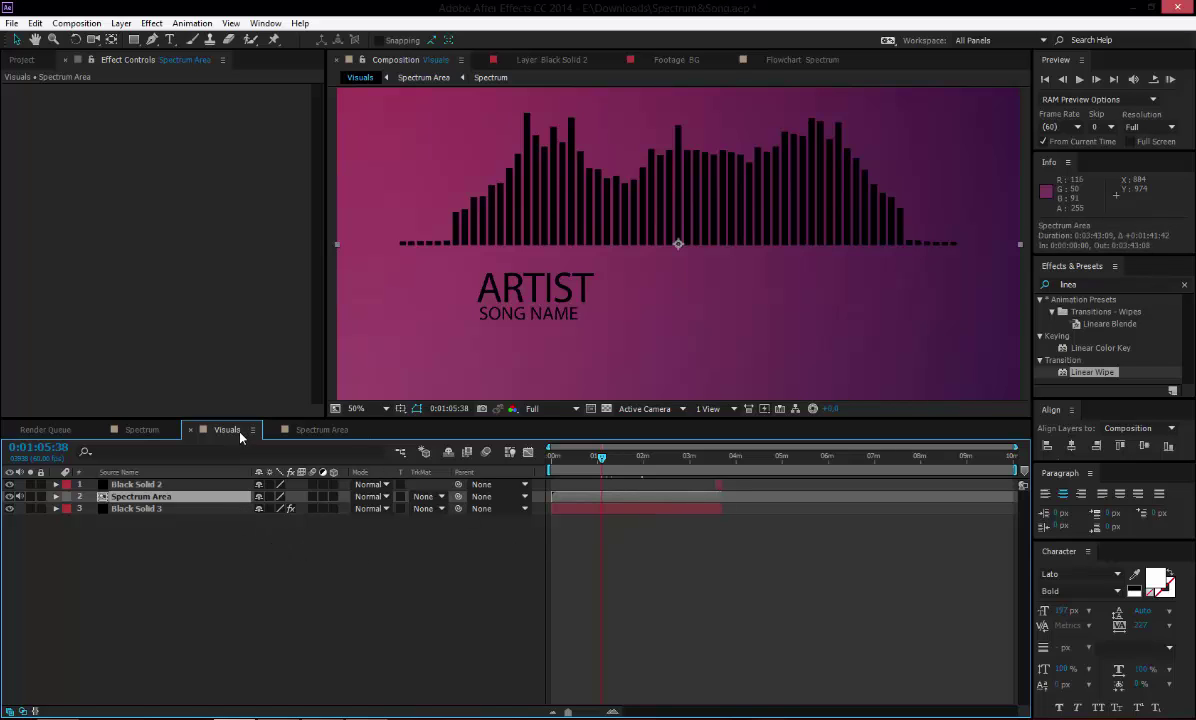
click(322, 429)
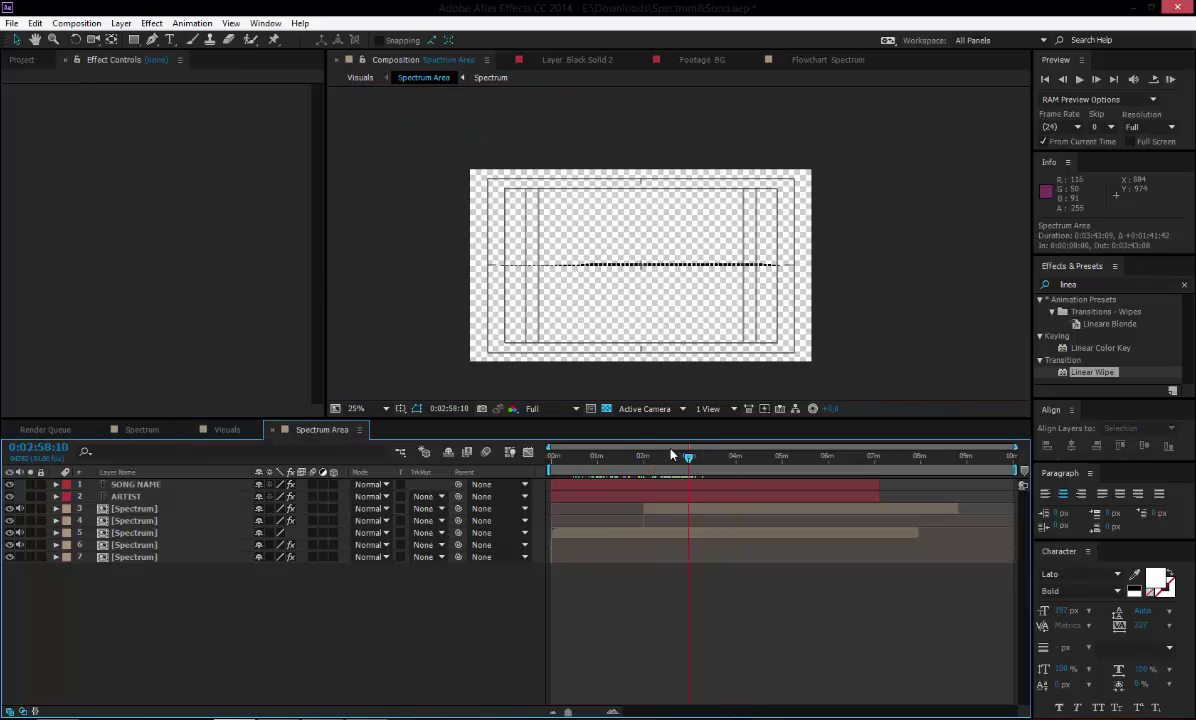
click(227, 429)
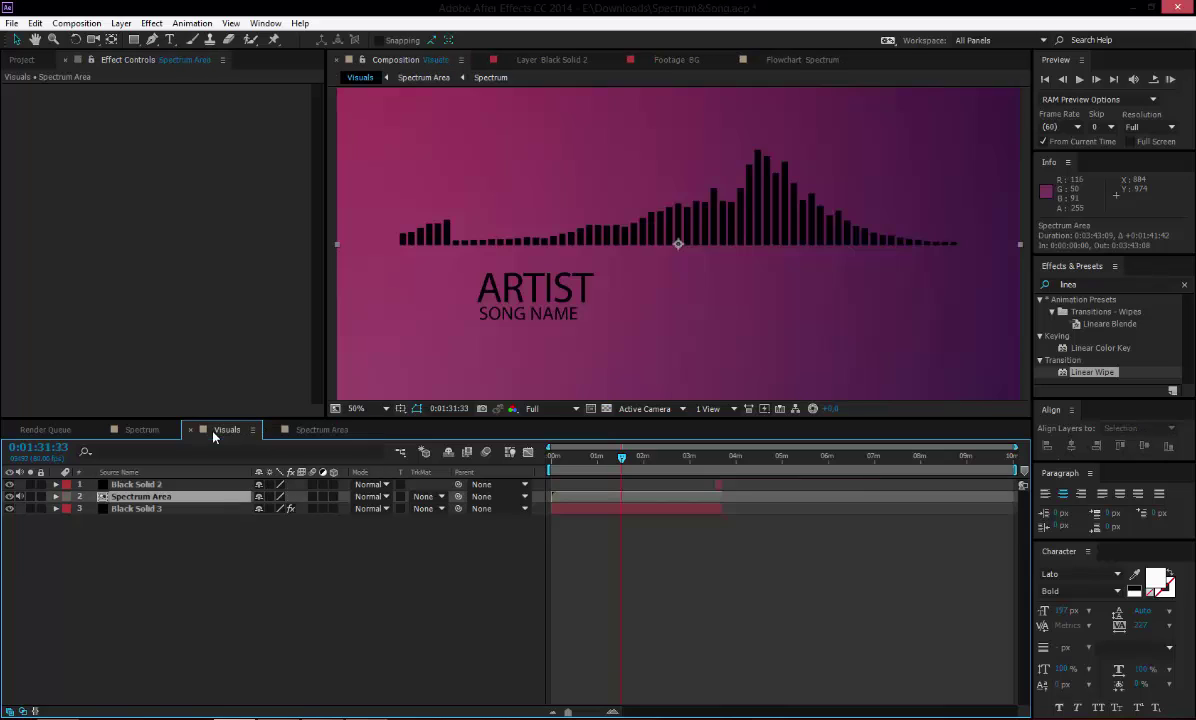
Step: Add the Visuals composition to the render queue and look over its output module settings
click(11, 23)
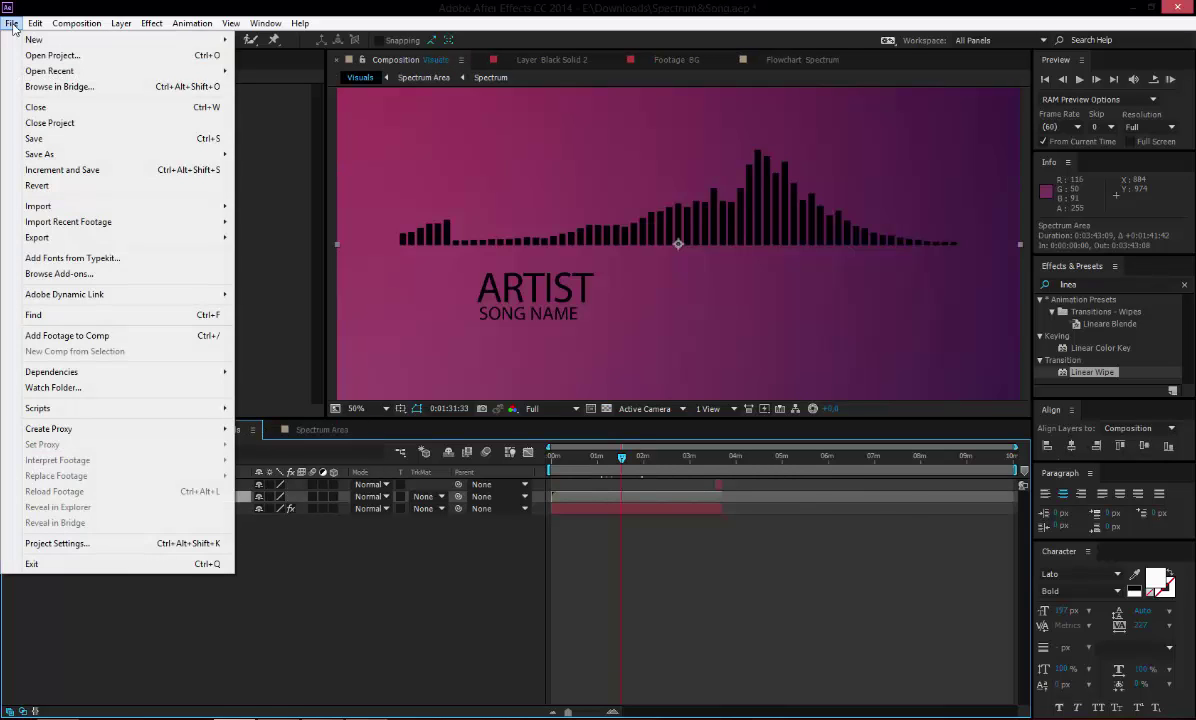
mouse_move(66, 243)
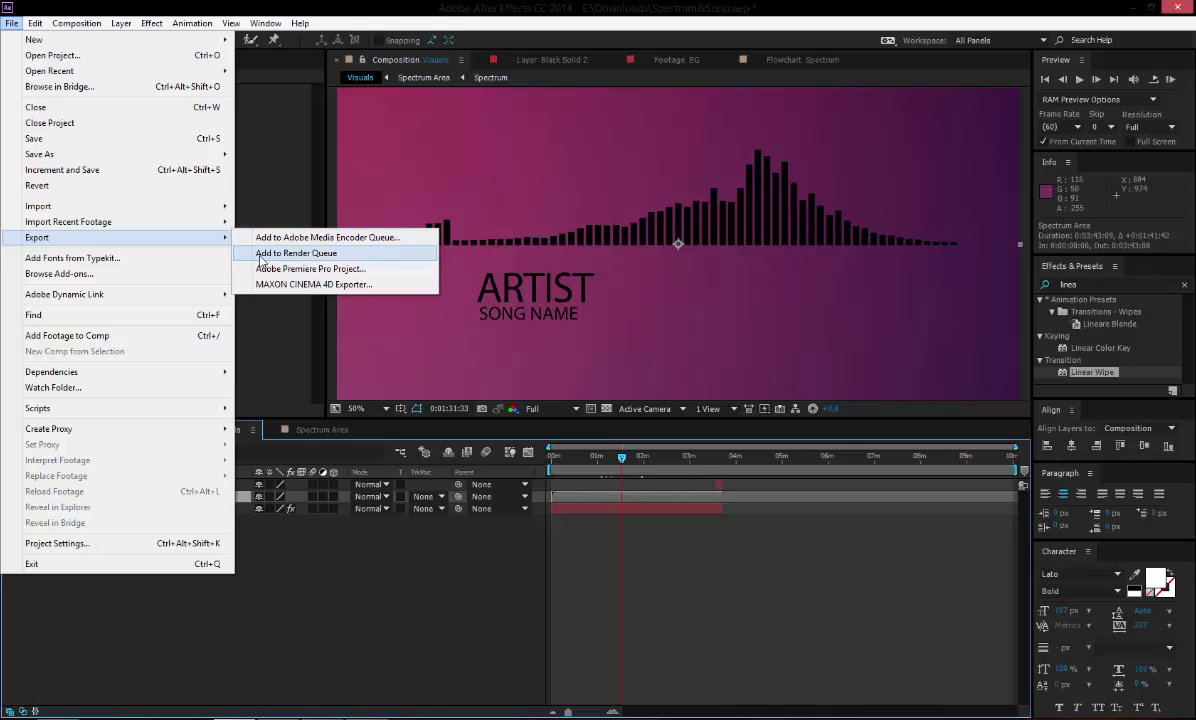
click(262, 258)
click(117, 525)
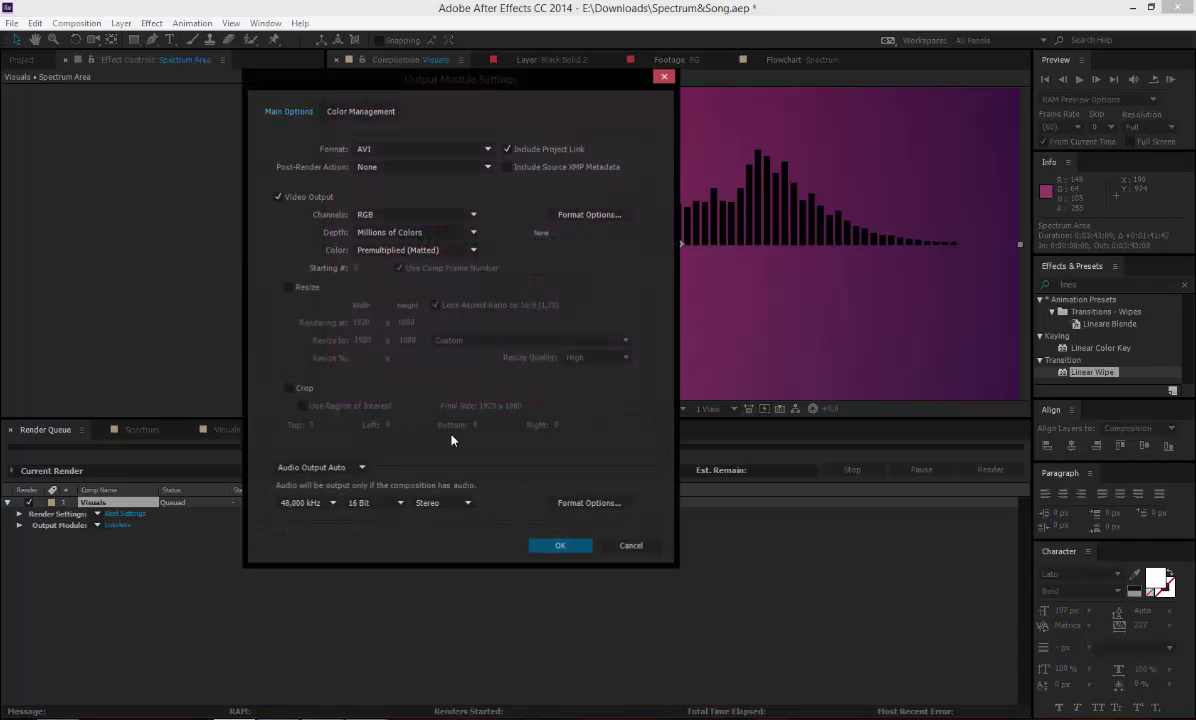
click(650, 552)
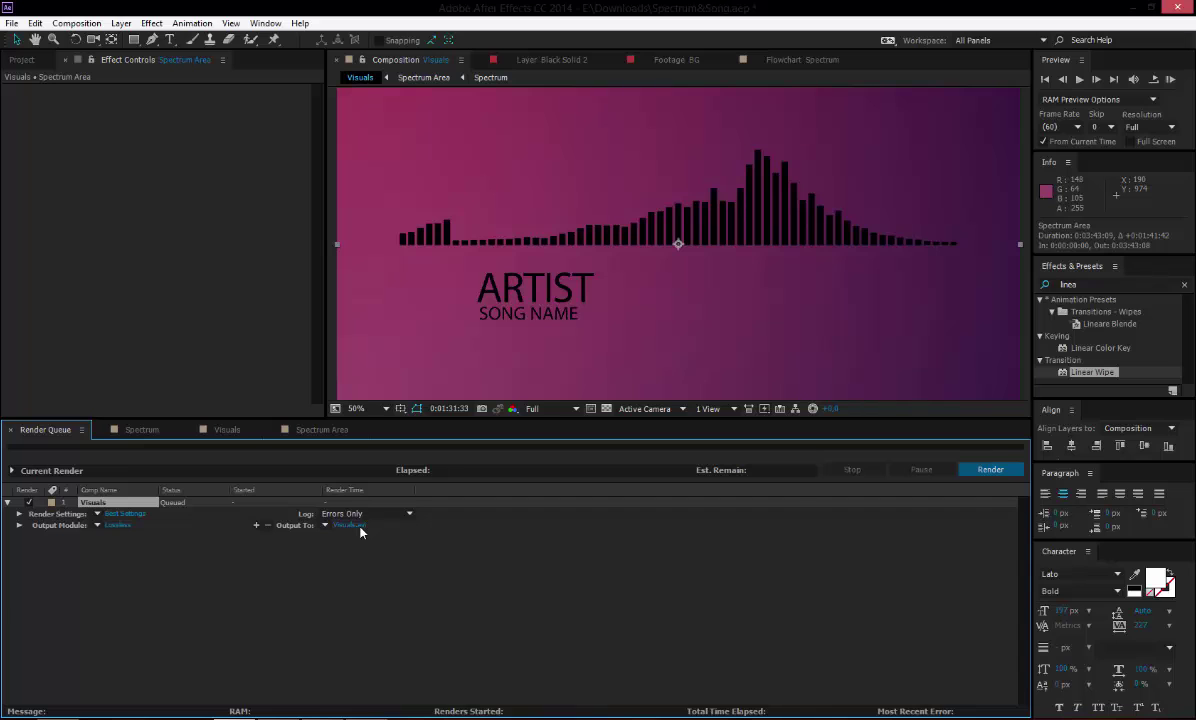
Step: Review the output module's format choices, leave it on AVI, and start rendering the queued Visuals composition
click(132, 526)
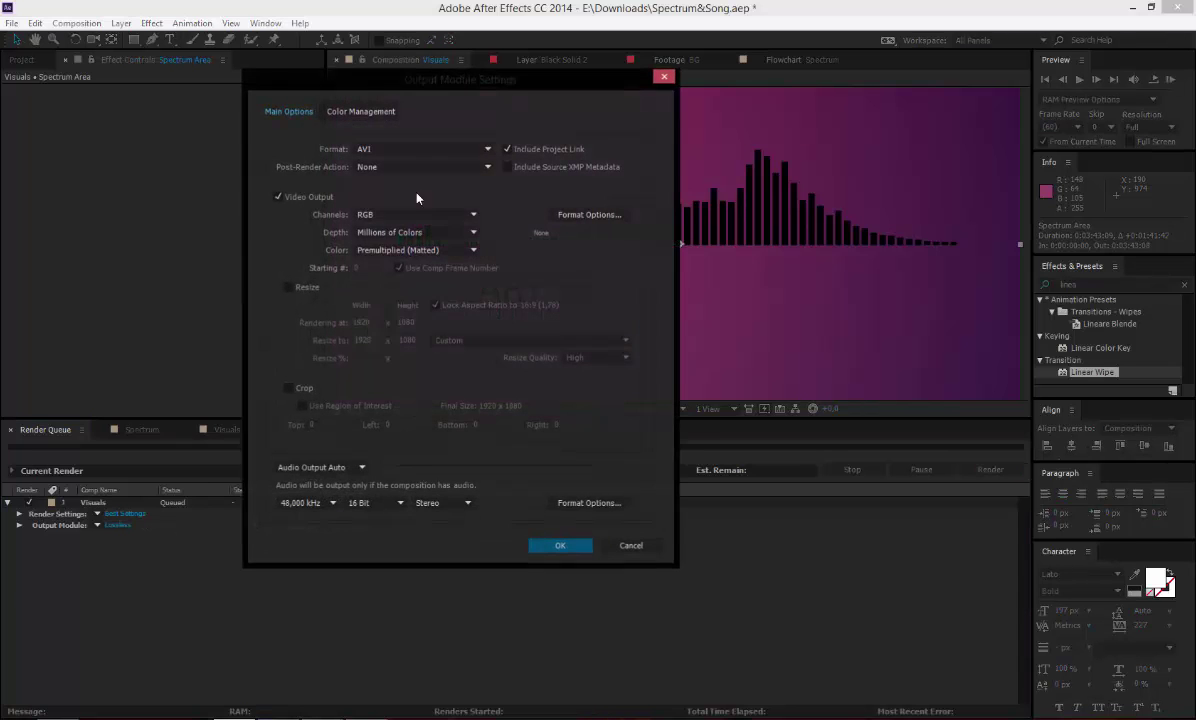
click(378, 149)
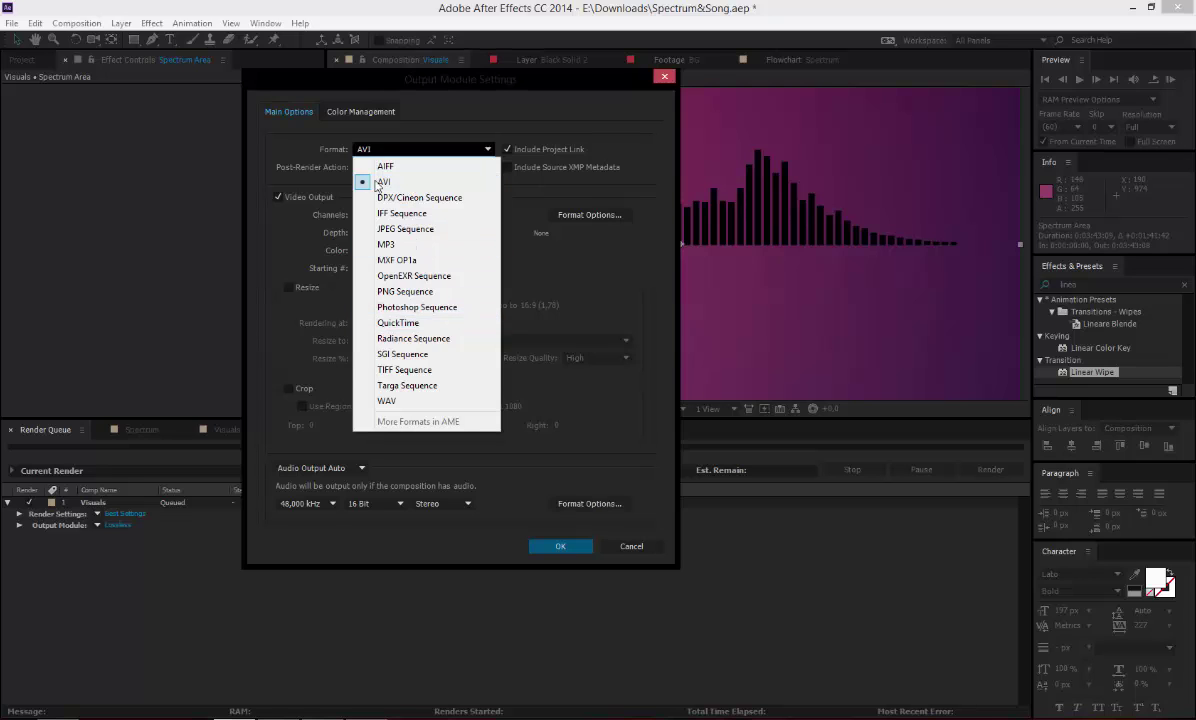
click(411, 182)
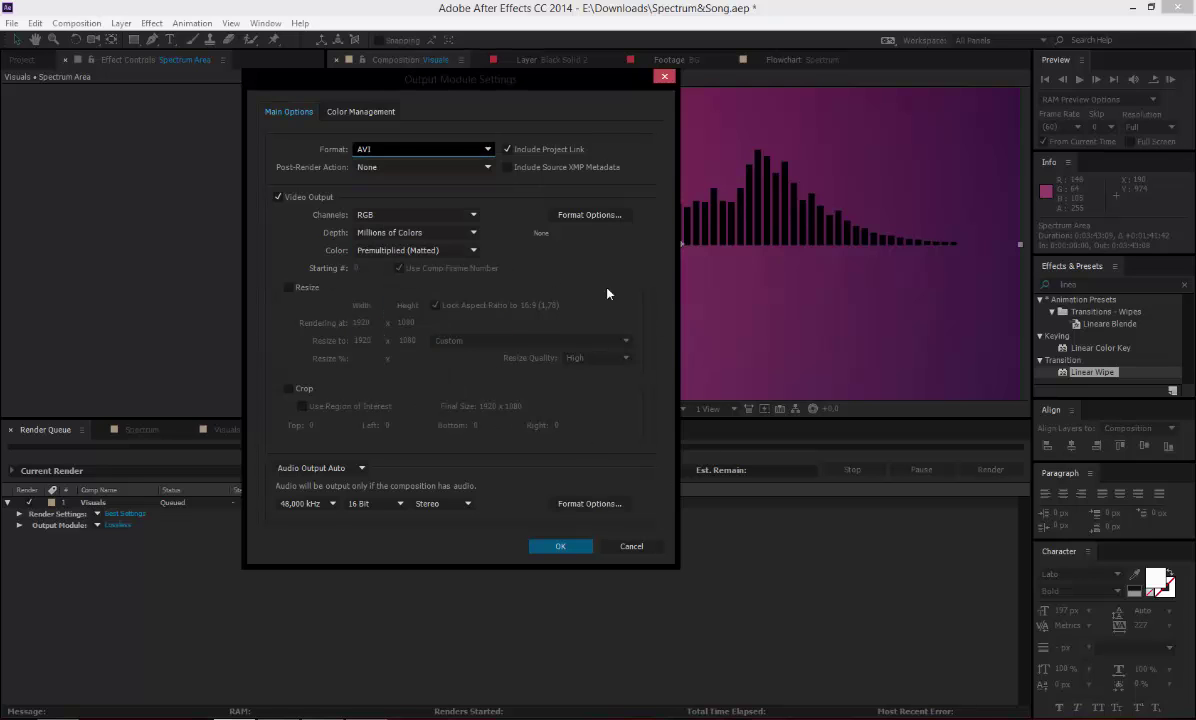
click(631, 546)
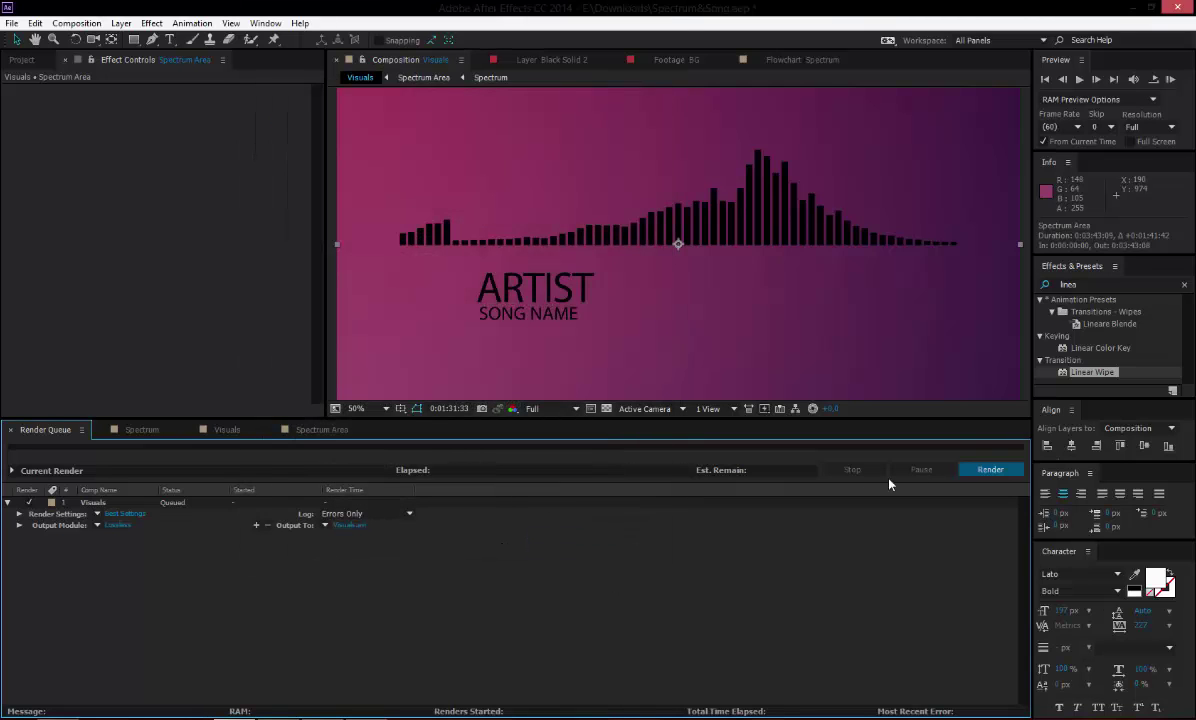
click(988, 469)
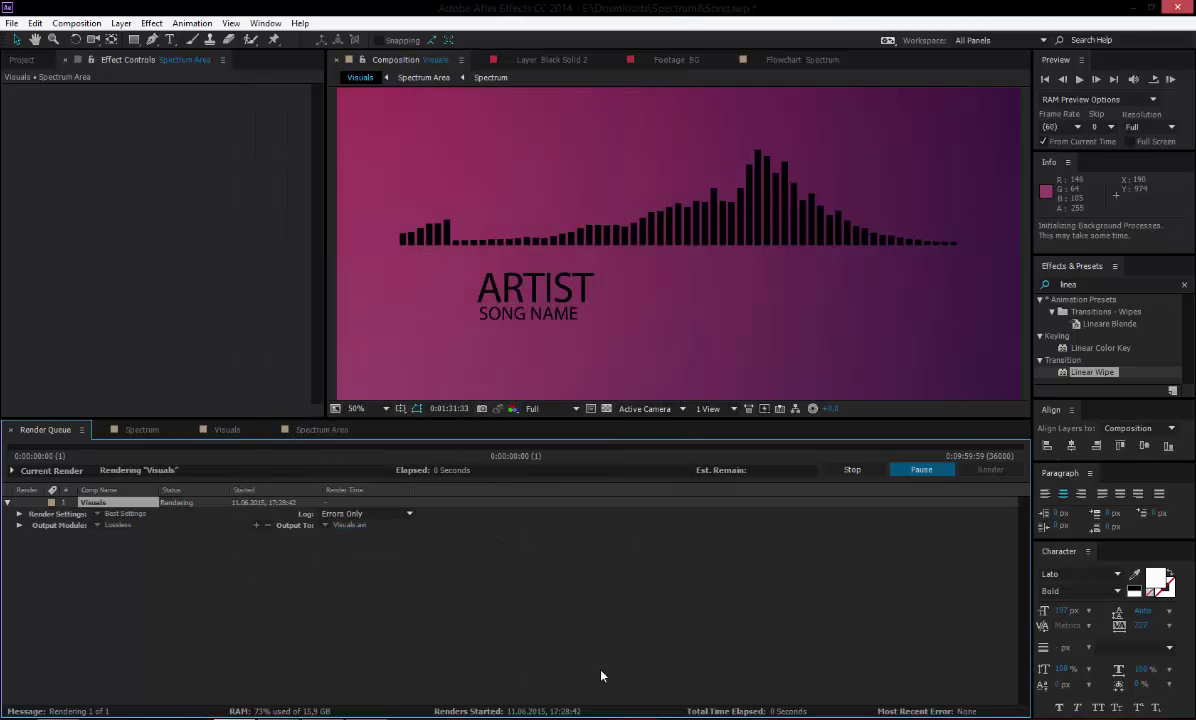